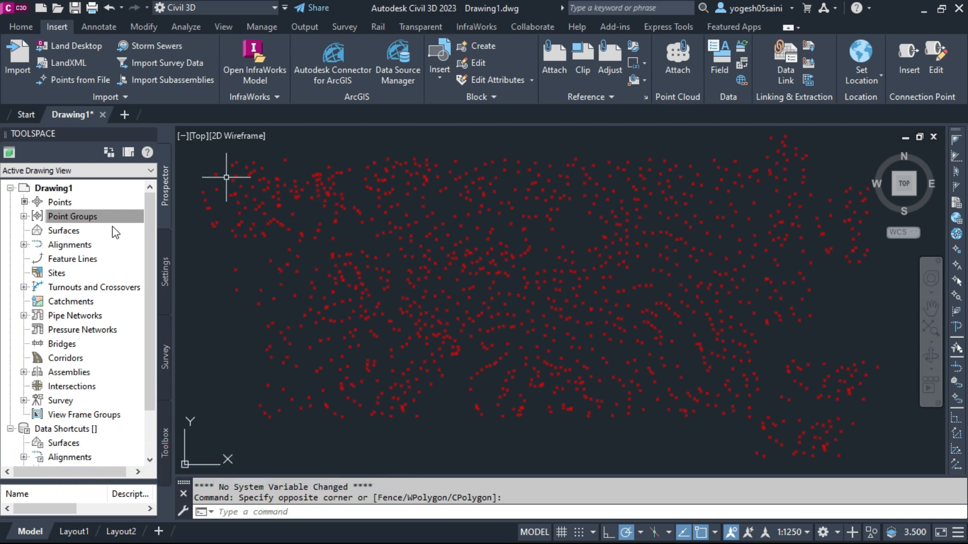
Review the point numbers, coordinates and elevations of all drawing points in the point editor, down to the end of the list.
click(98, 202)
right_click(100, 205)
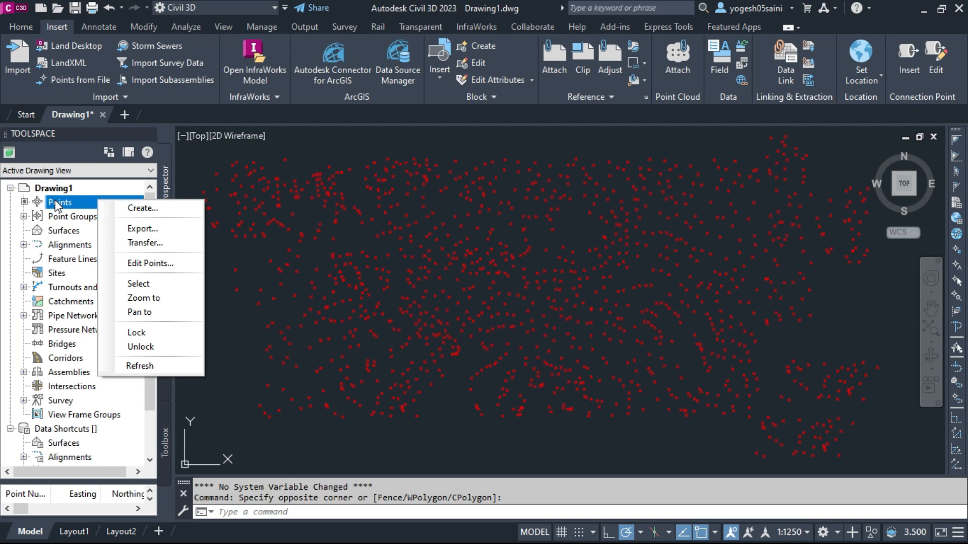
click(170, 265)
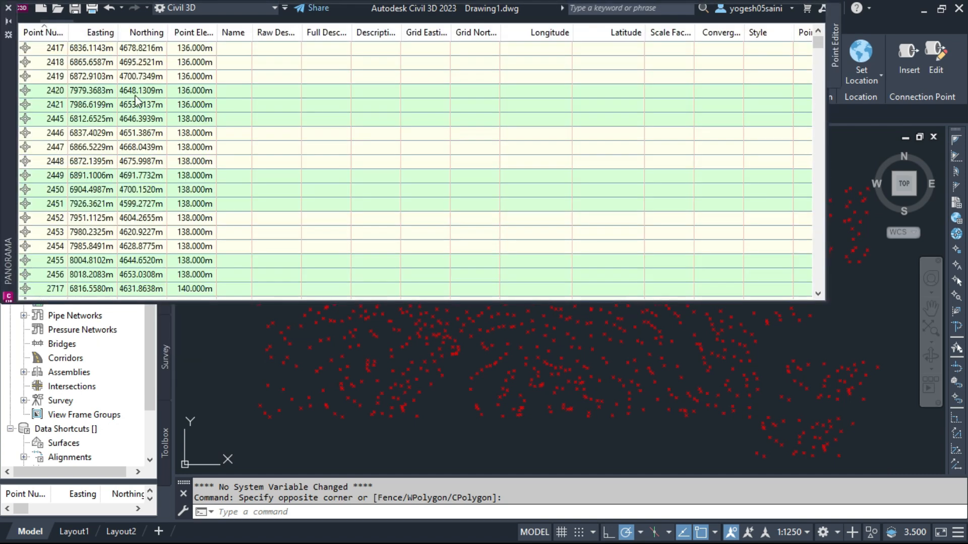
scroll(239, 194, down, 10)
drag(819, 49, 821, 269)
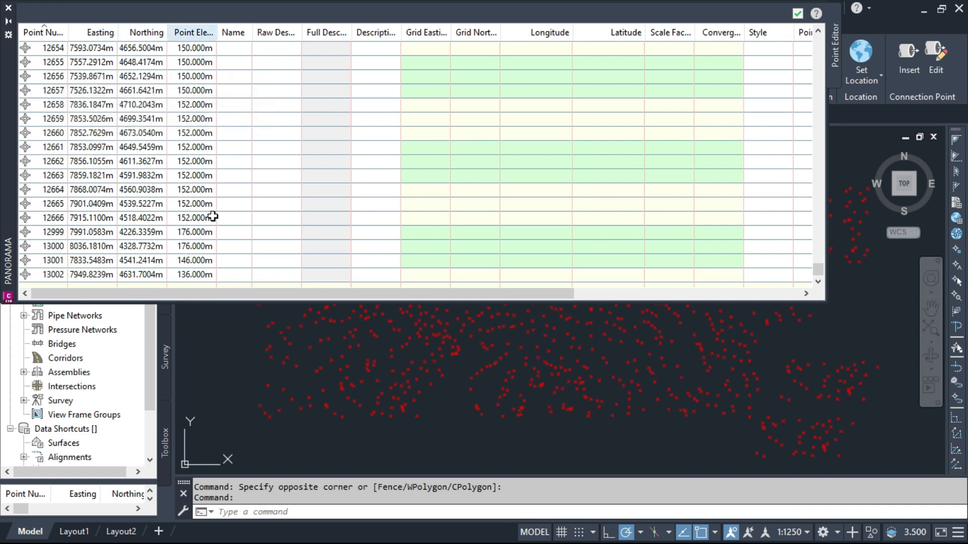
click(799, 17)
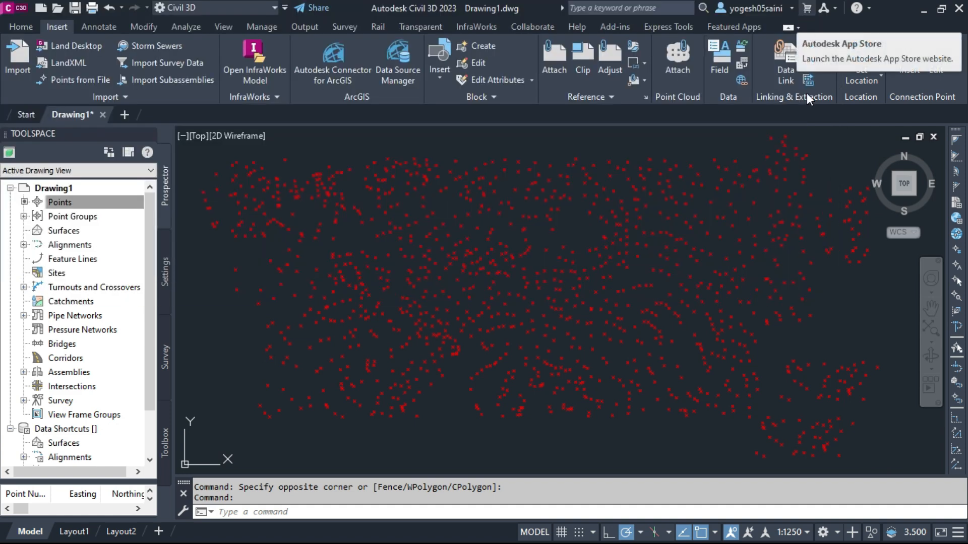
click(888, 328)
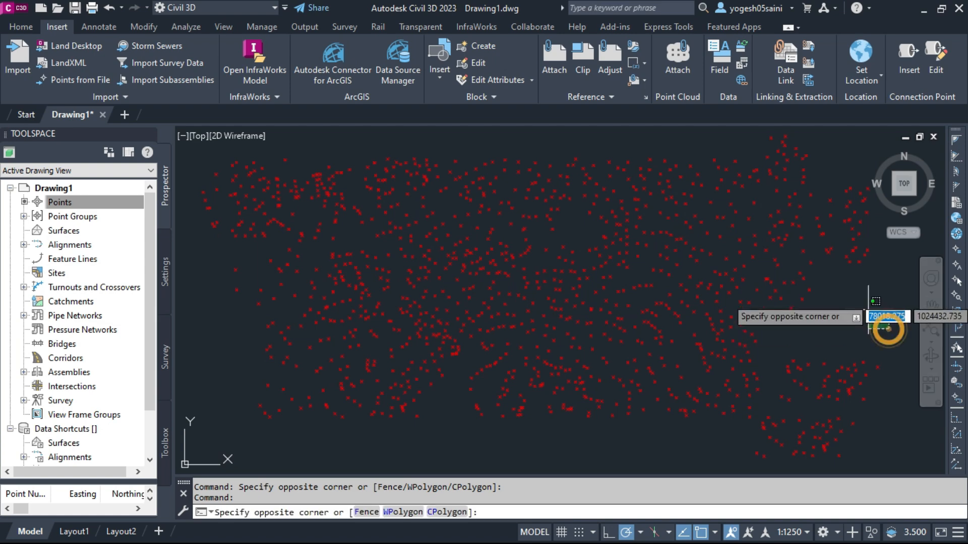
click(845, 289)
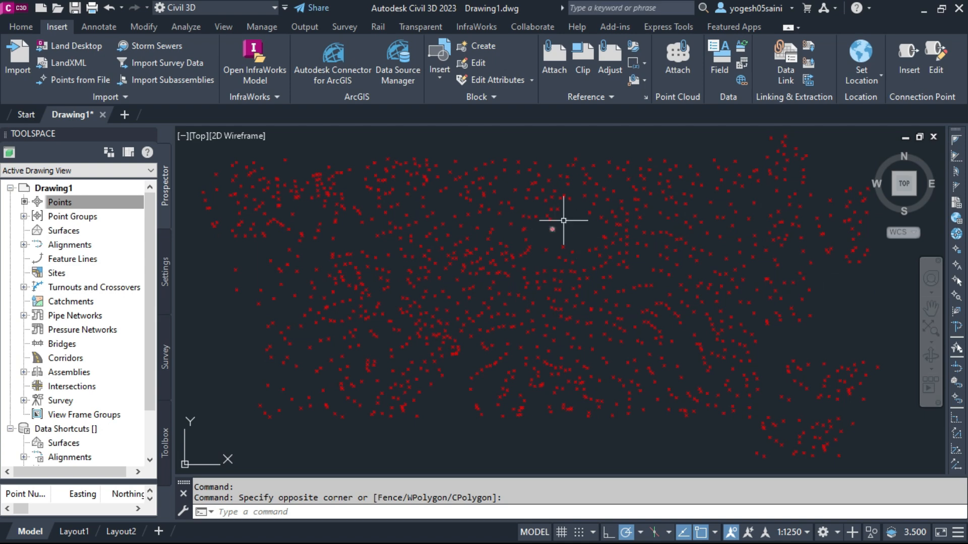
mouse_move(558, 208)
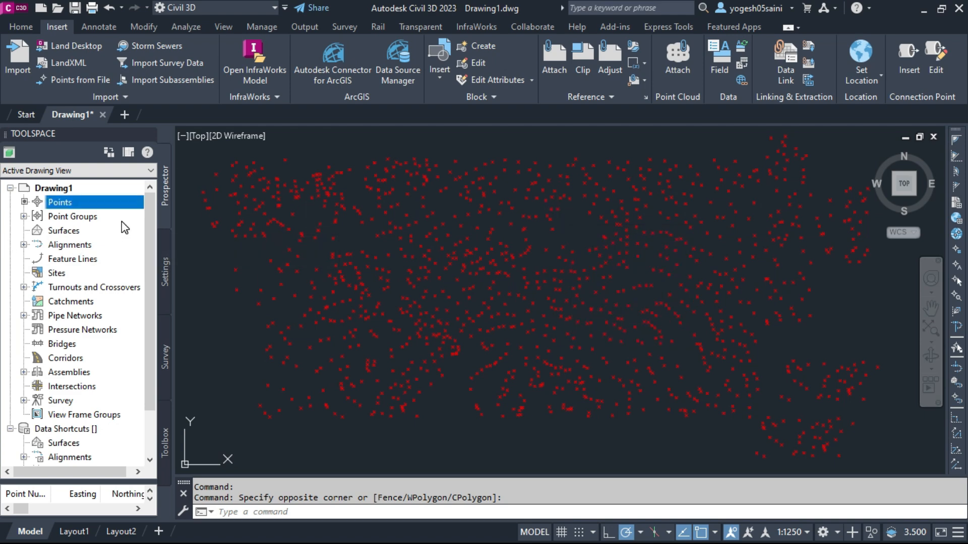
right_click(84, 218)
click(169, 252)
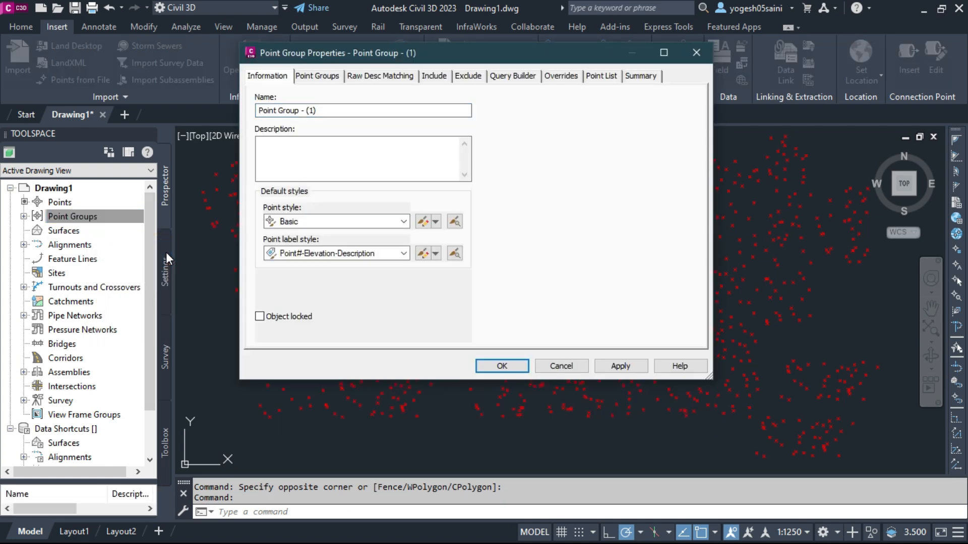
drag(317, 110, 250, 115)
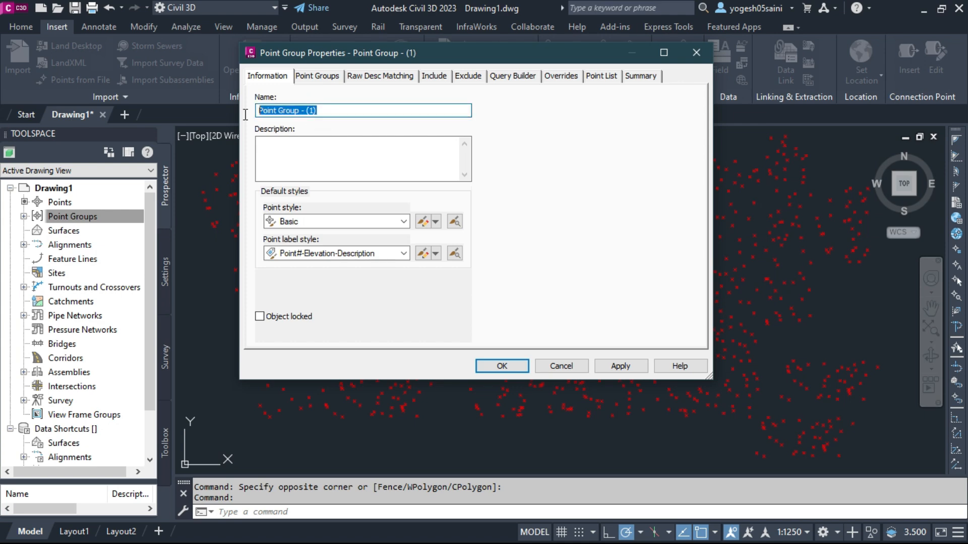
text(E)
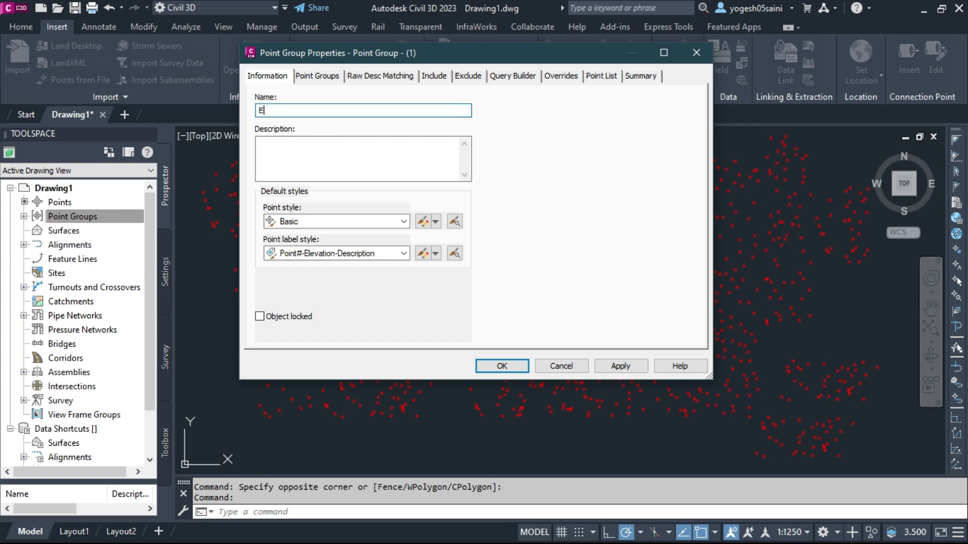
text(xiting )
text(s)
text(Group)
click(632, 53)
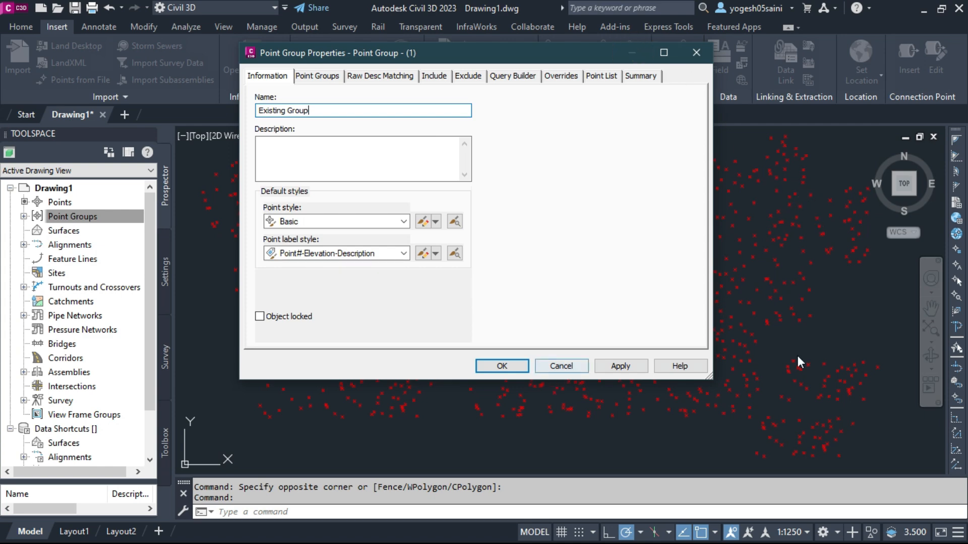
click(561, 365)
Start a new point group and name it "Existing Group".
scroll(744, 241, up, 5)
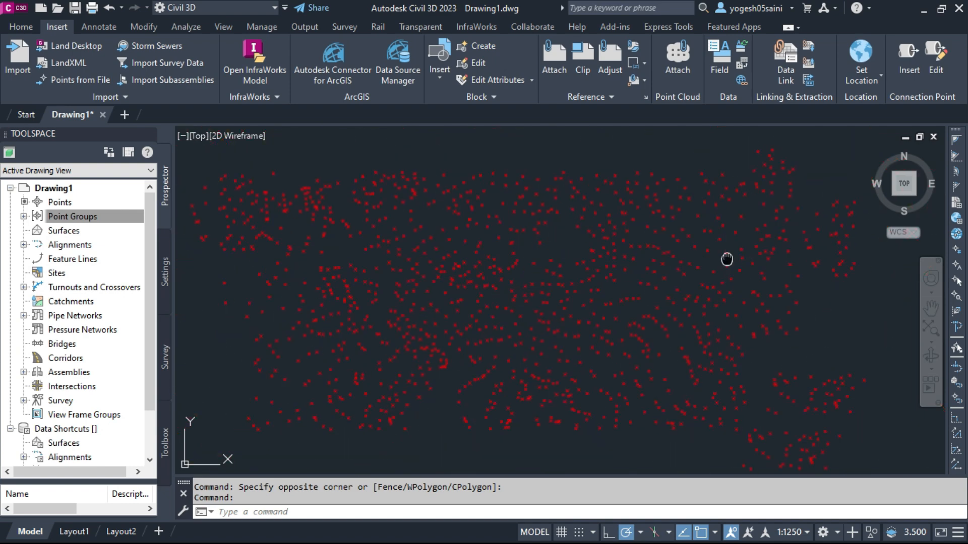
scroll(599, 239, up, 3)
scroll(599, 239, down, 5)
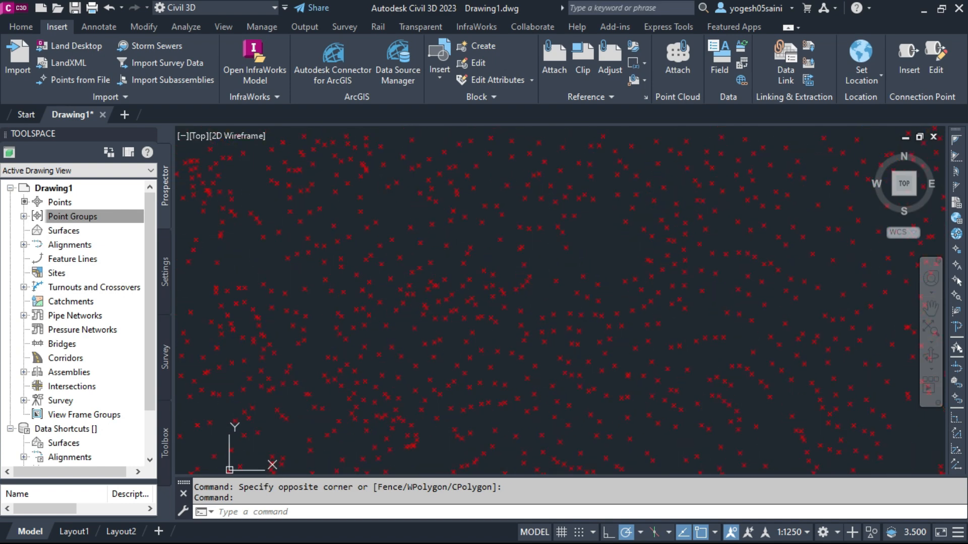
right_click(88, 220)
click(106, 246)
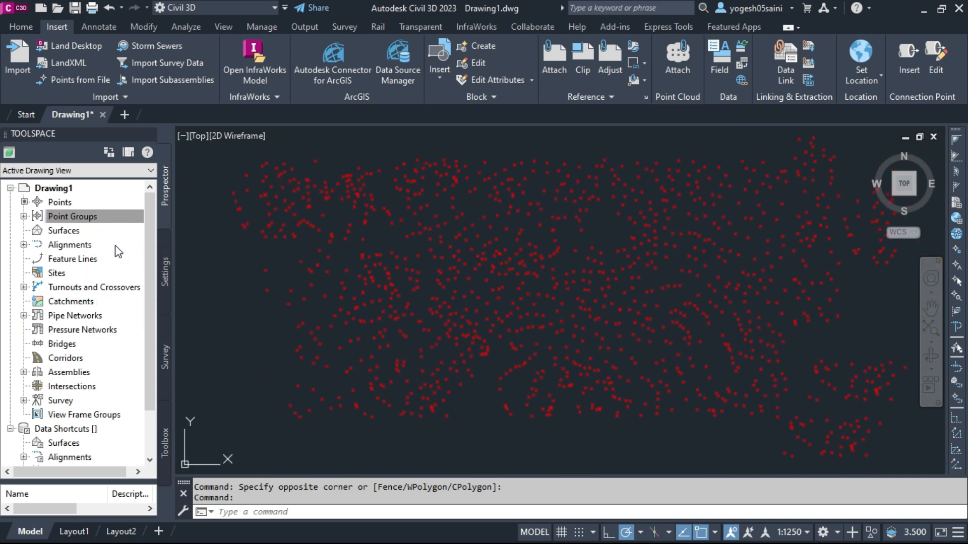
click(313, 76)
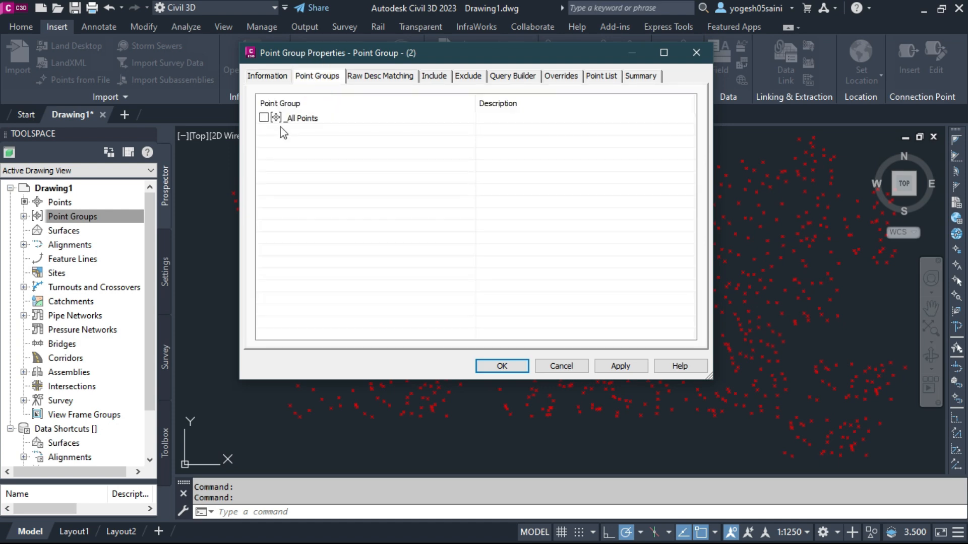
click(269, 77)
double_click(332, 110)
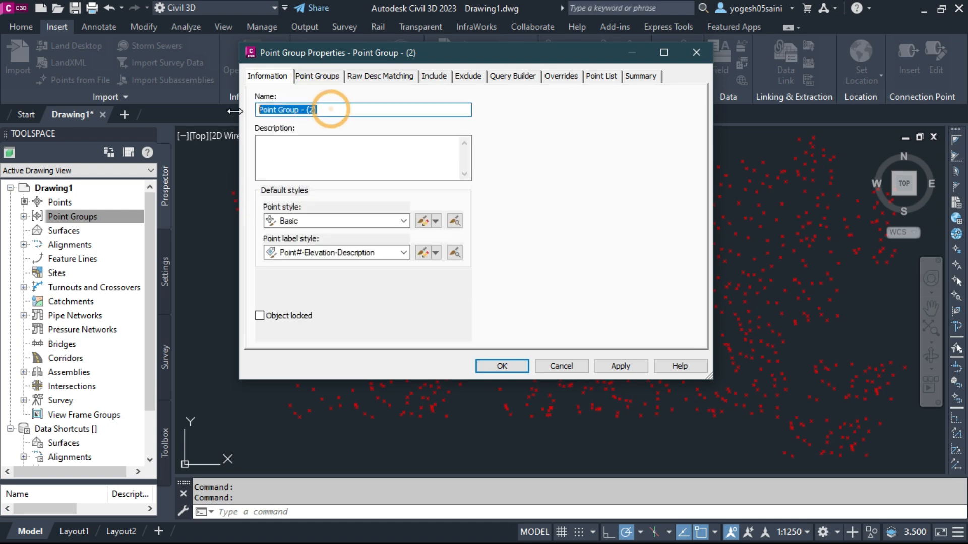
text(Existing)
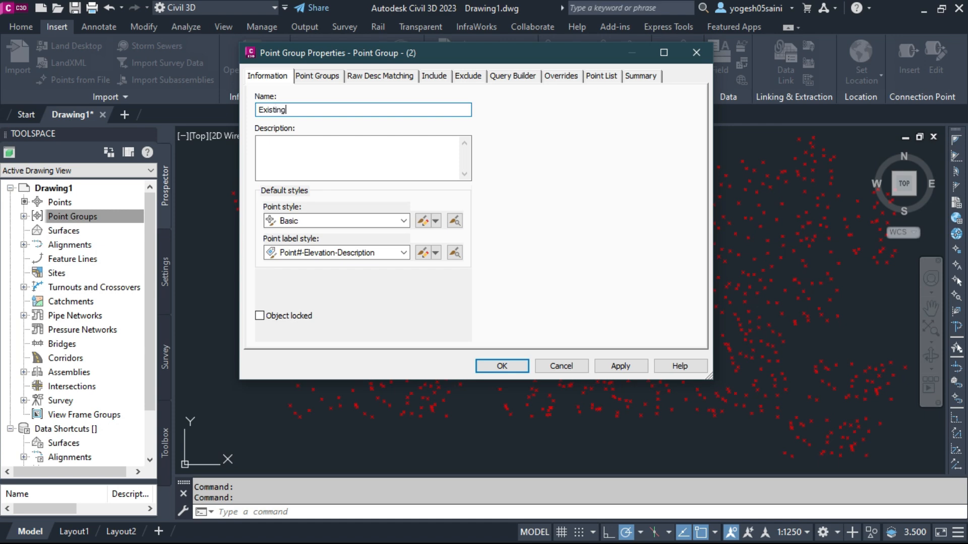
text( Group)
Set the group's default point style to Tree and preview the style's details.
click(403, 222)
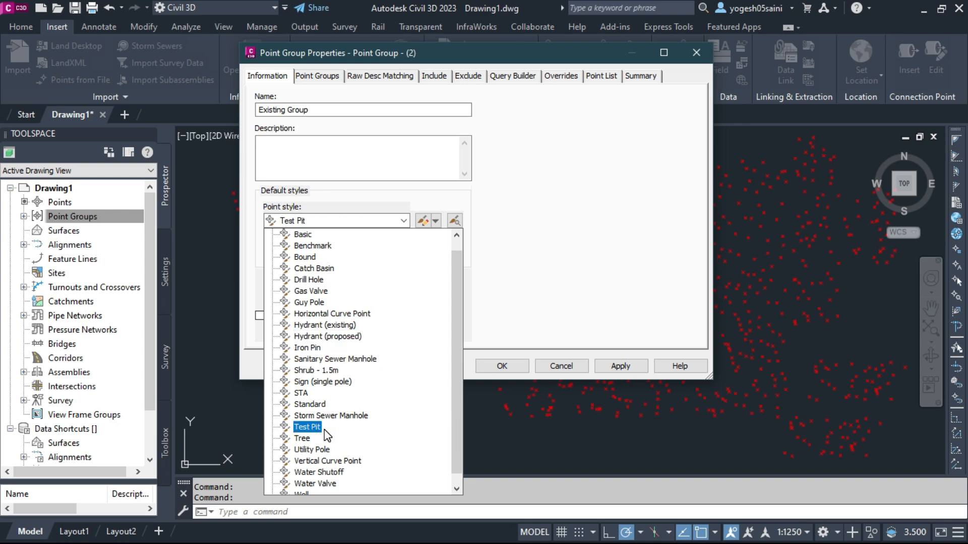
click(303, 438)
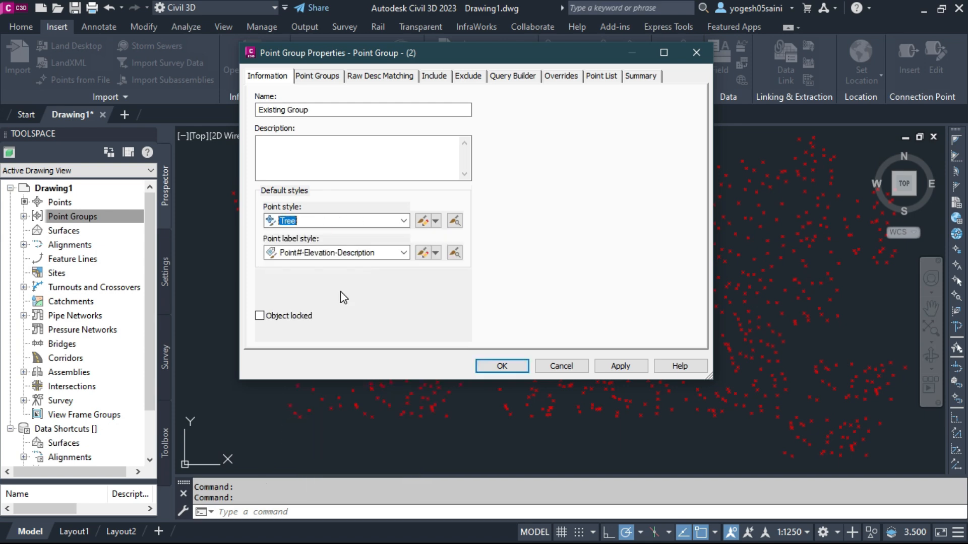
click(452, 222)
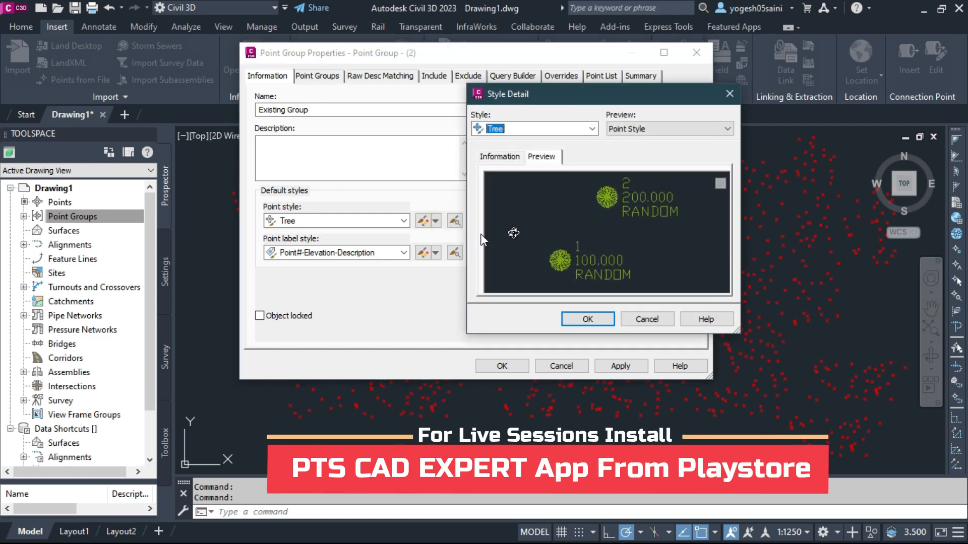
click(730, 94)
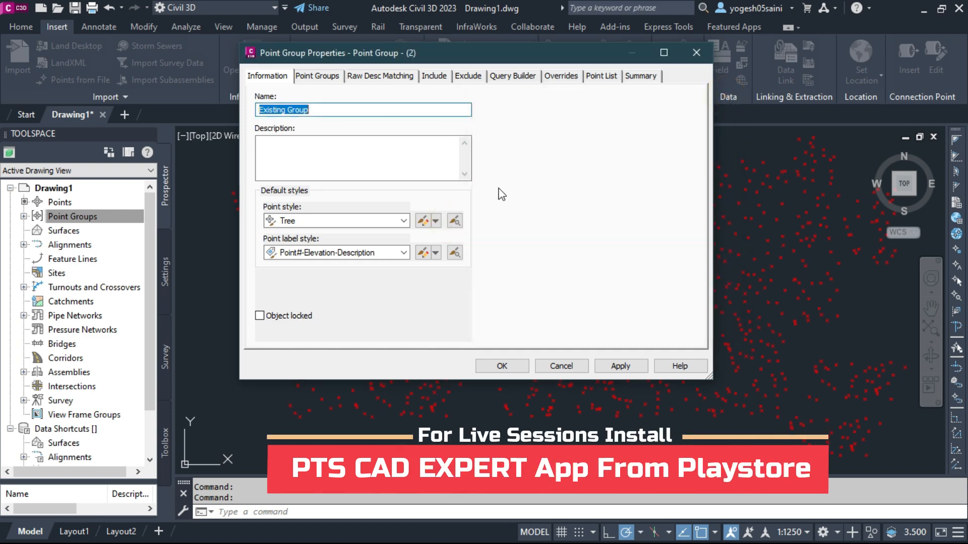
click(455, 221)
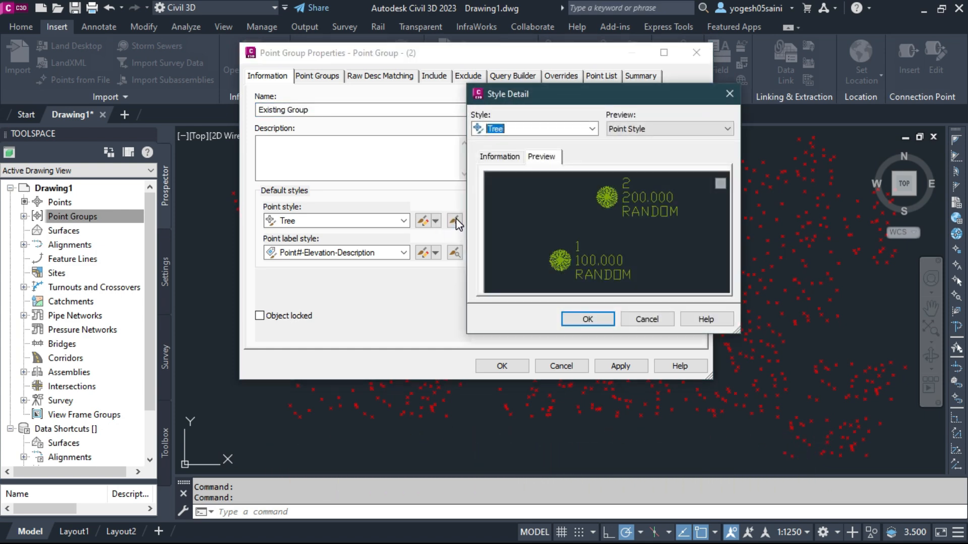
click(728, 96)
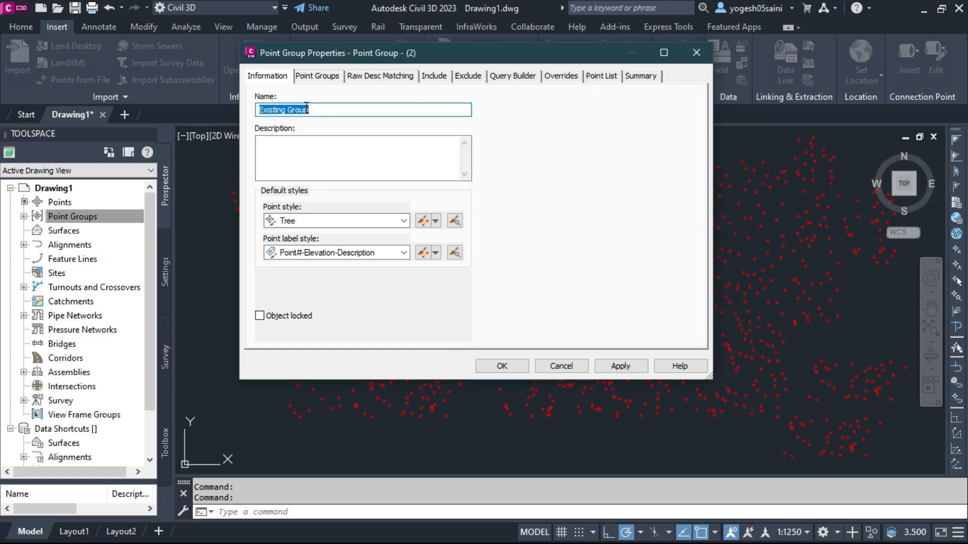
Include the _All Points group in Existing Group, apply the settings and finish creating it.
click(318, 78)
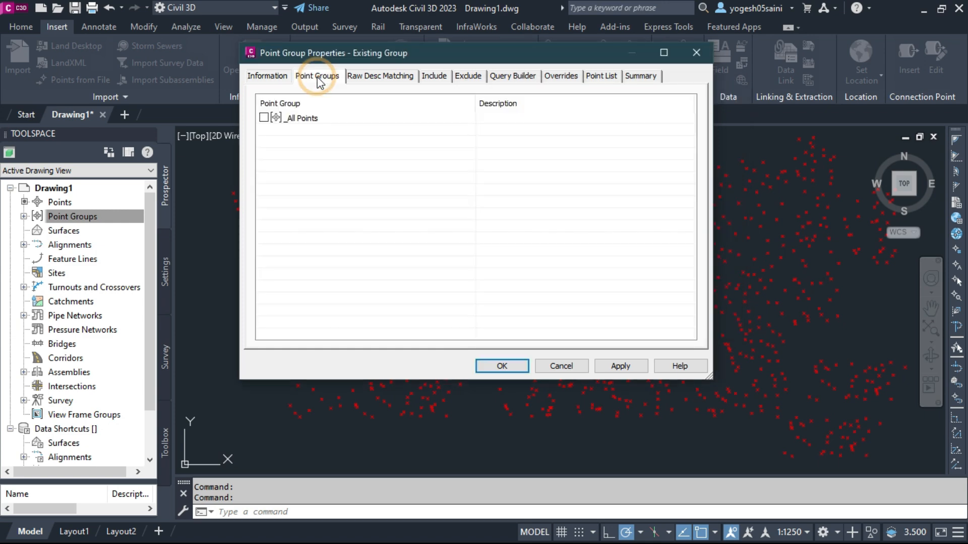
click(264, 118)
click(622, 371)
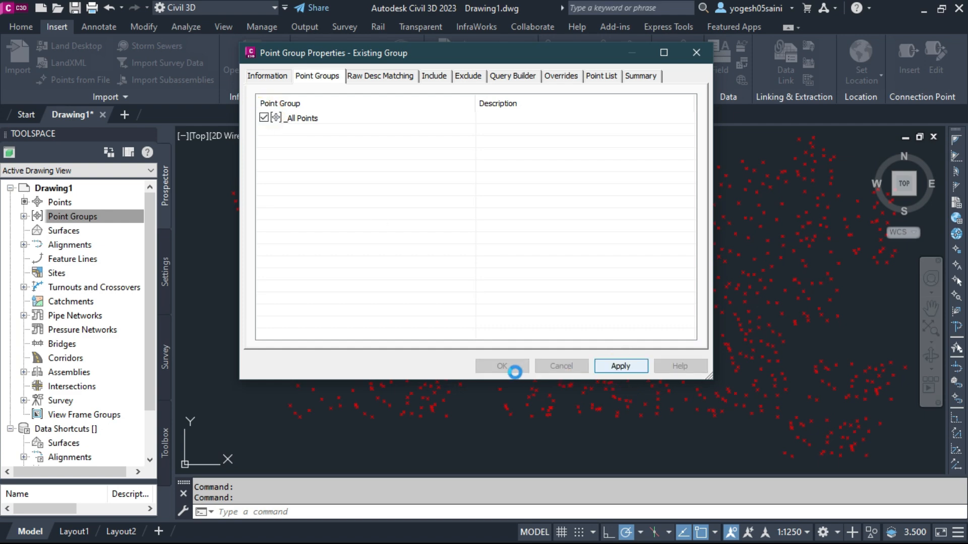
click(512, 368)
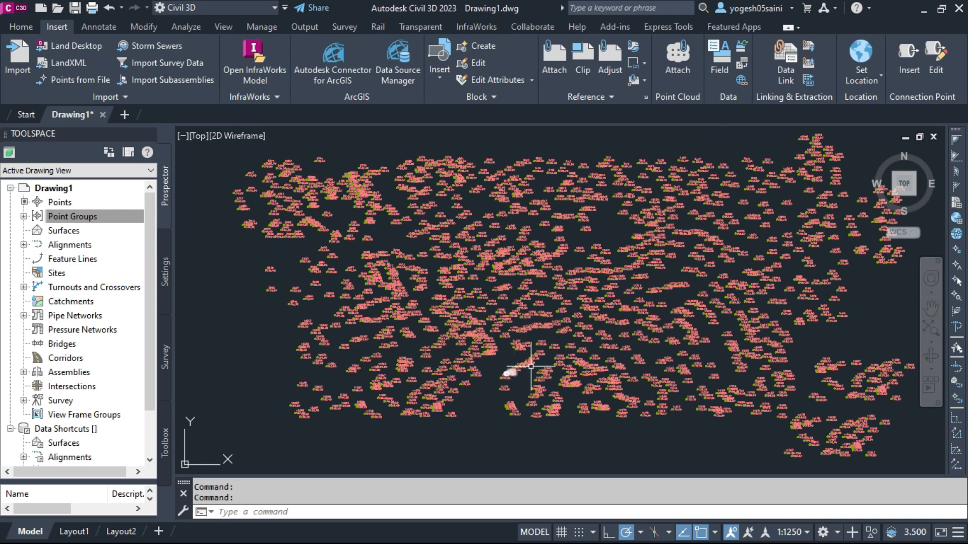
Examine the tree symbols and the number and elevation labels of the points in the drawing.
scroll(453, 201, up, 6)
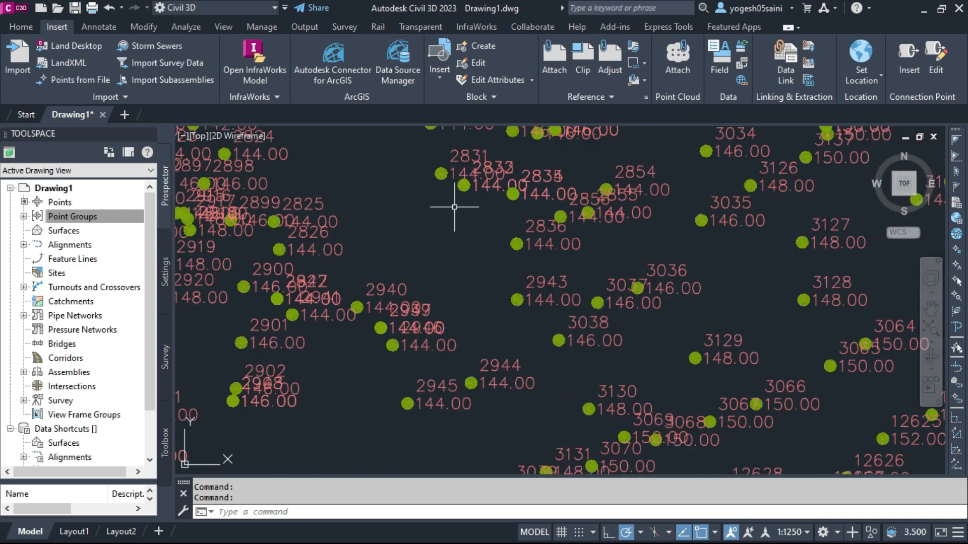
scroll(575, 257, up, 4)
middle_drag(639, 257, 302, 207)
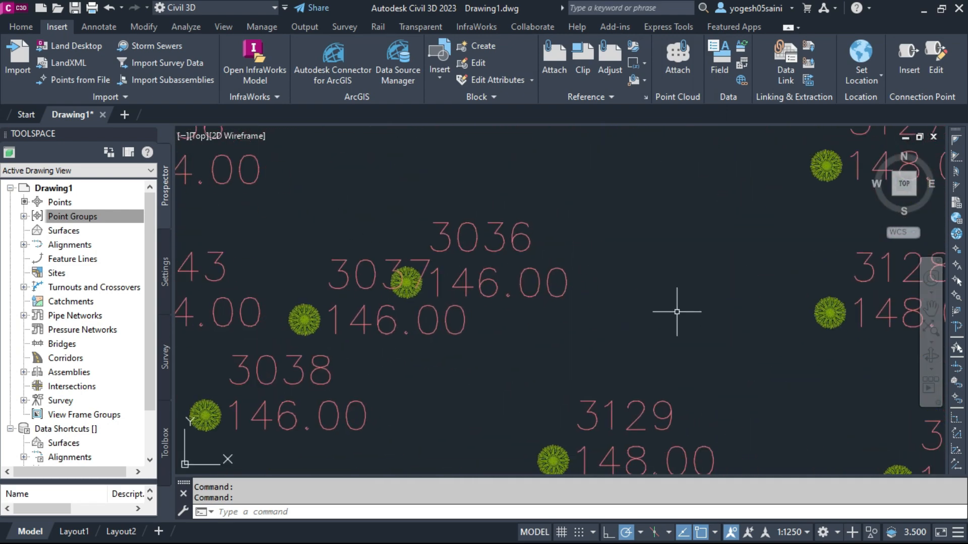
middle_drag(666, 313, 212, 226)
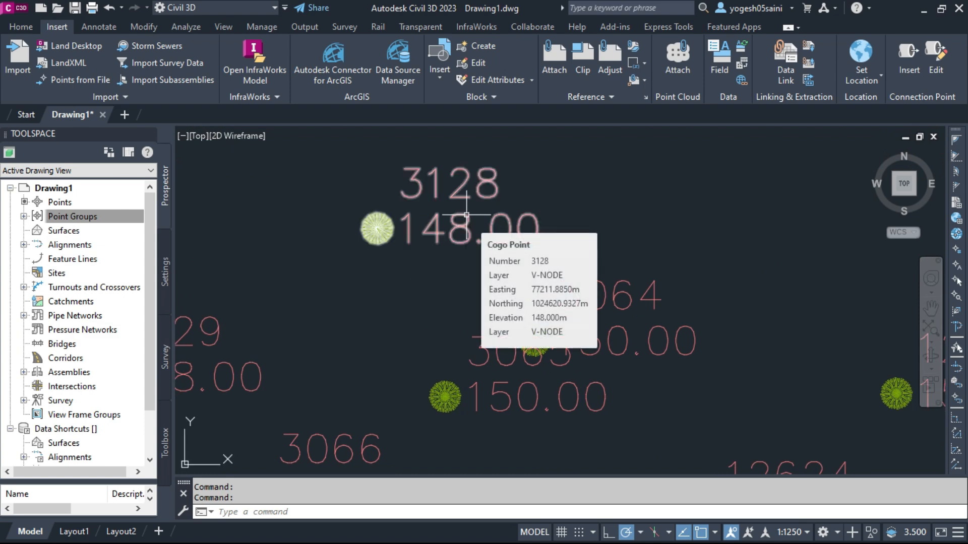
scroll(498, 253, down, 10)
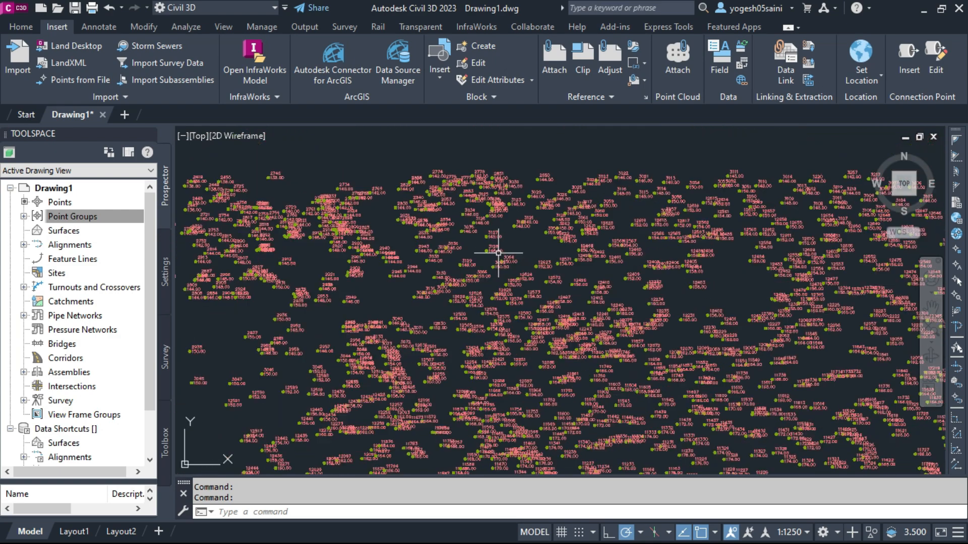
scroll(505, 241, up, 10)
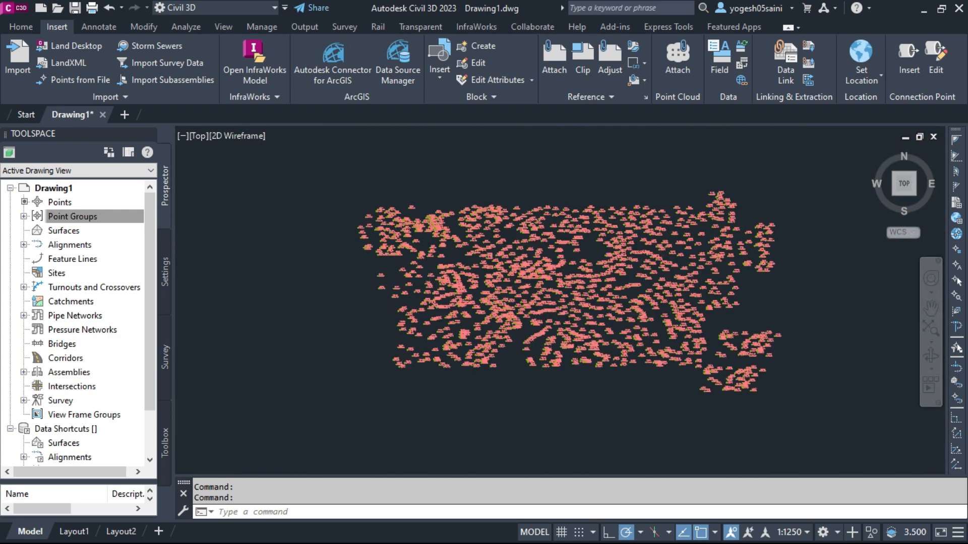
middle_drag(505, 241, 493, 243)
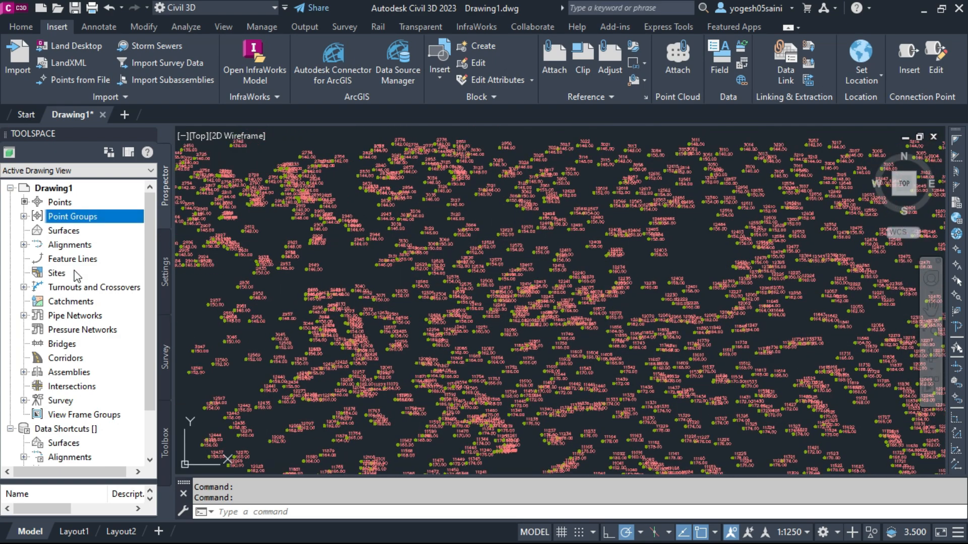
Start another new point group and include the Existing Group in it.
right_click(73, 220)
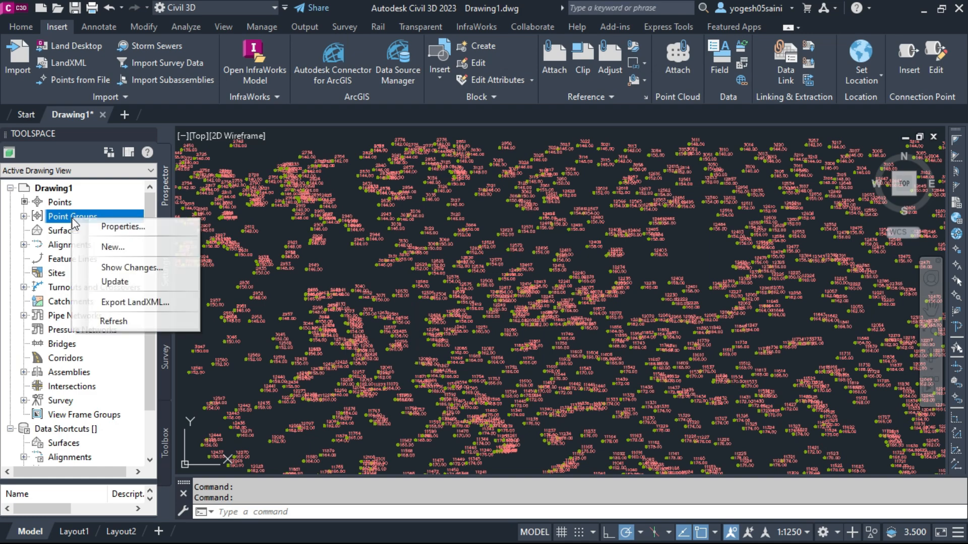
click(127, 247)
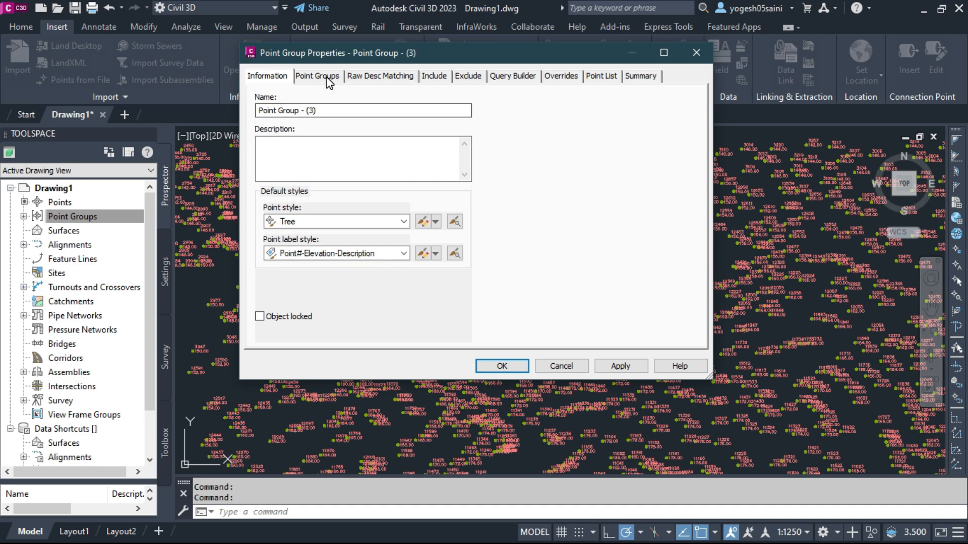
click(317, 76)
click(263, 117)
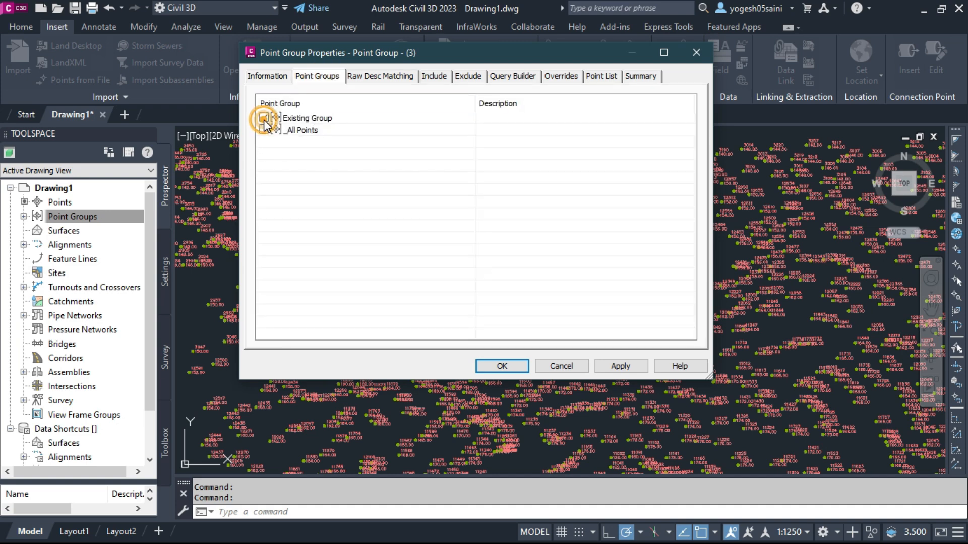
Set the new point group's default point label style to Elevation Only, apply the settings and finish creating it.
click(286, 77)
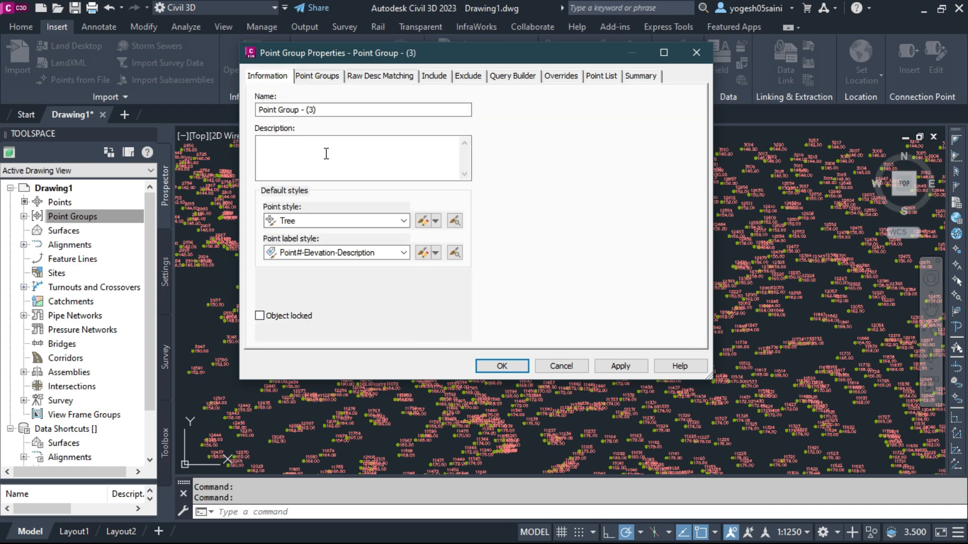
click(403, 253)
click(325, 300)
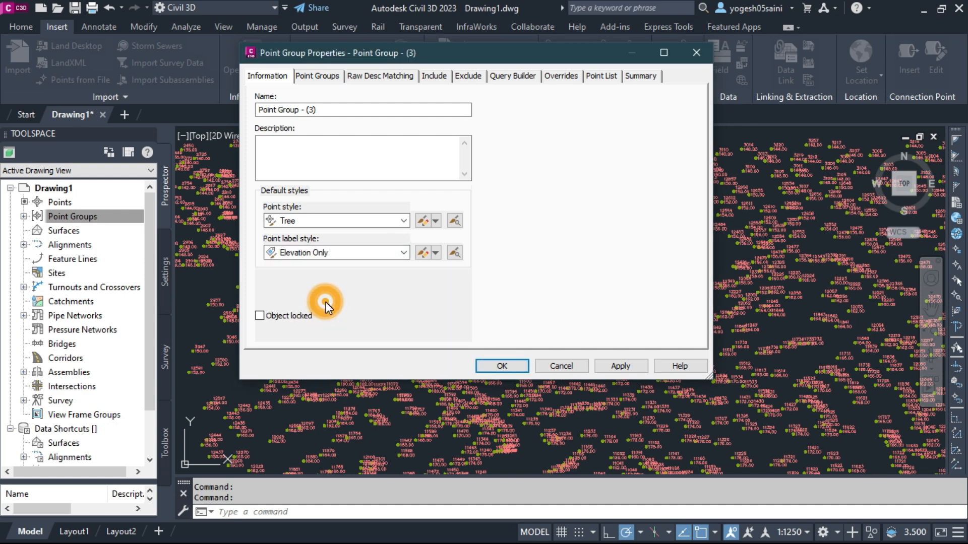
click(599, 367)
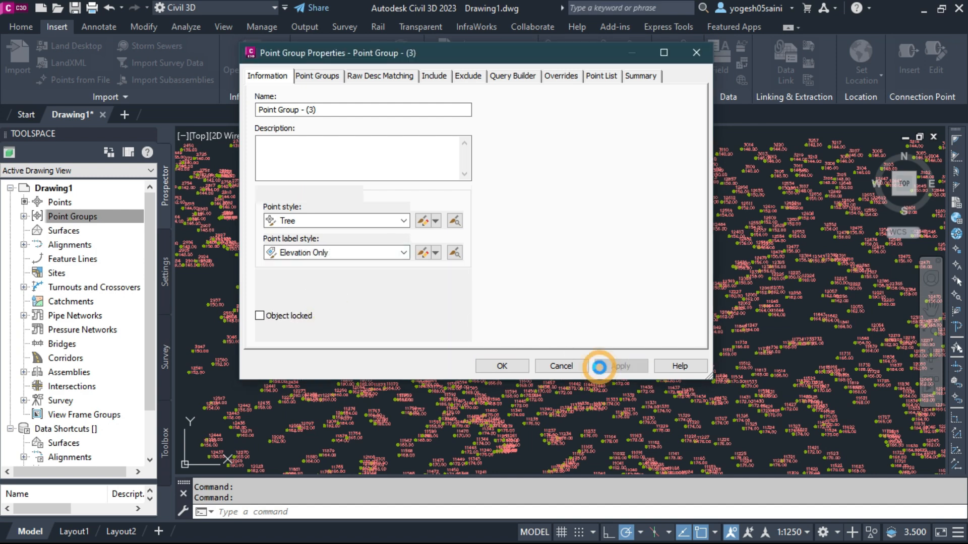
click(509, 368)
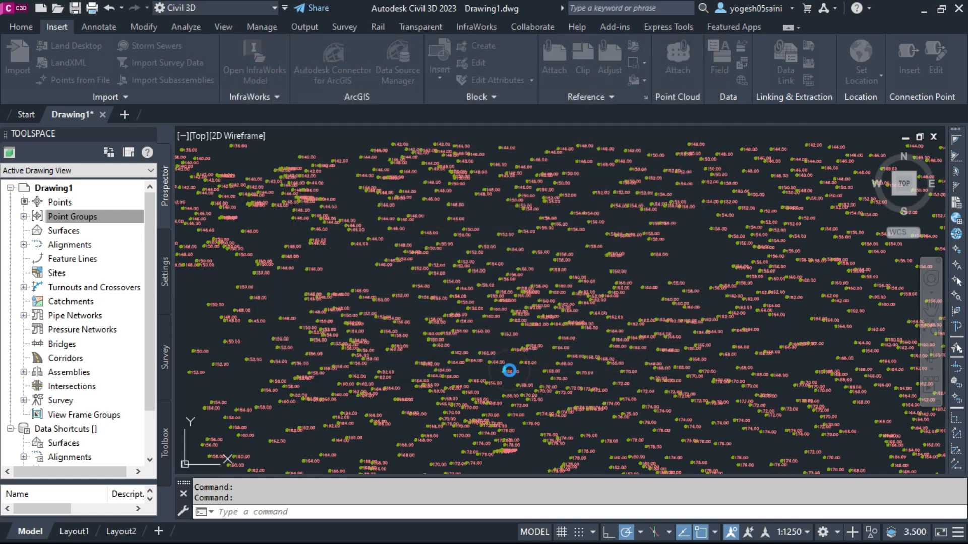
Examine the elevation labels of the survey points up close and across the whole point field.
scroll(657, 278, up, 6)
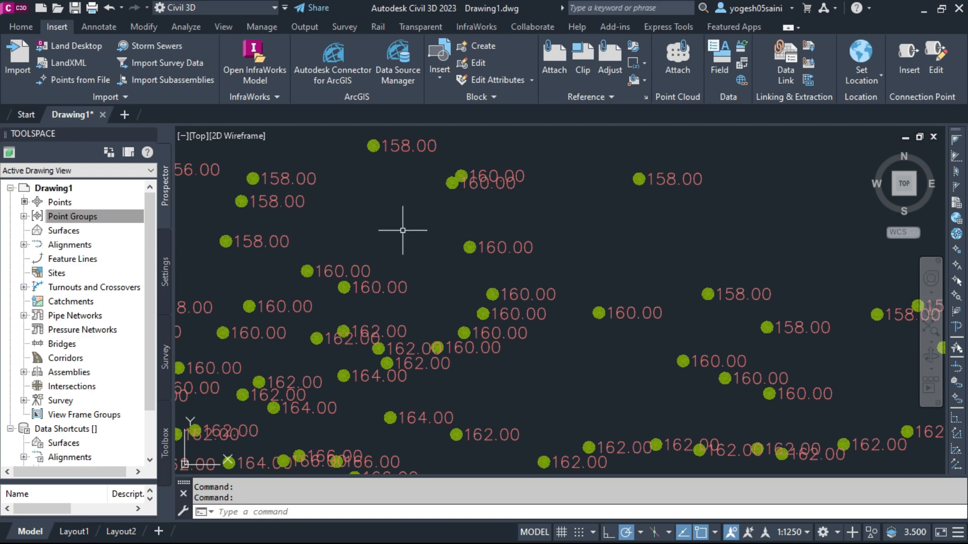
scroll(609, 287, down, 8)
mouse_move(605, 288)
middle_down()
mouse_move(542, 264)
mouse_move(583, 264)
middle_up()
scroll(543, 263, up, 4)
scroll(583, 265, down, 4)
mouse_move(583, 265)
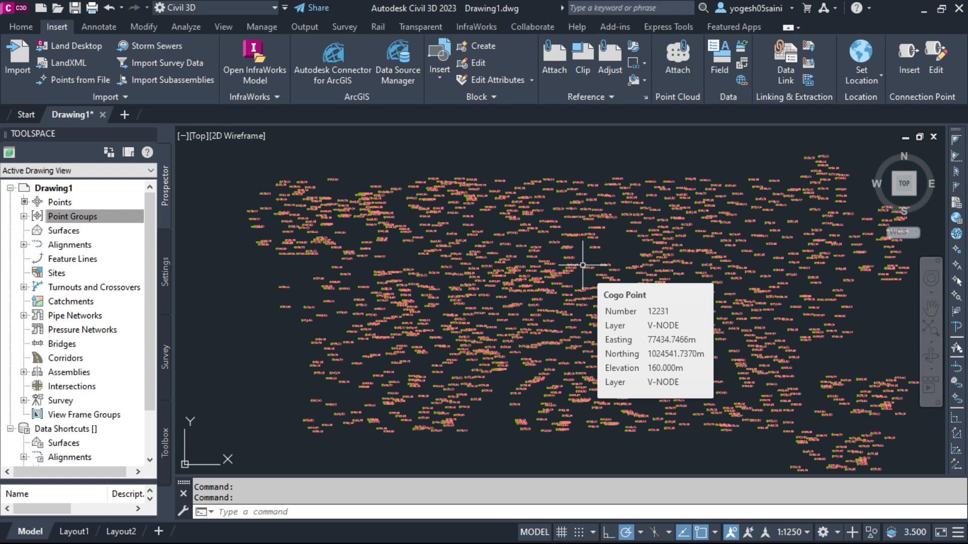
Start creating a new TIN surface on layer C-TOPO and name it "Existing Surface".
click(65, 231)
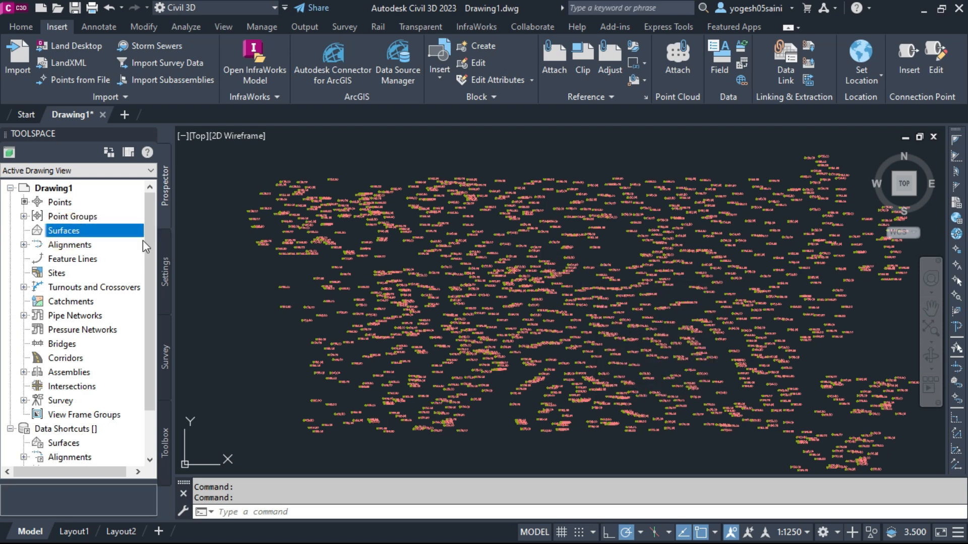
right_click(88, 231)
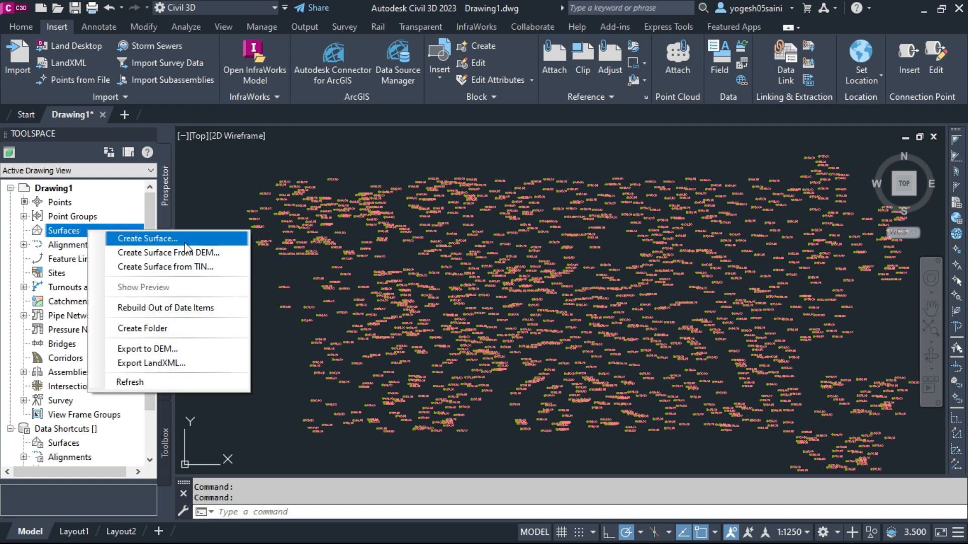
click(198, 240)
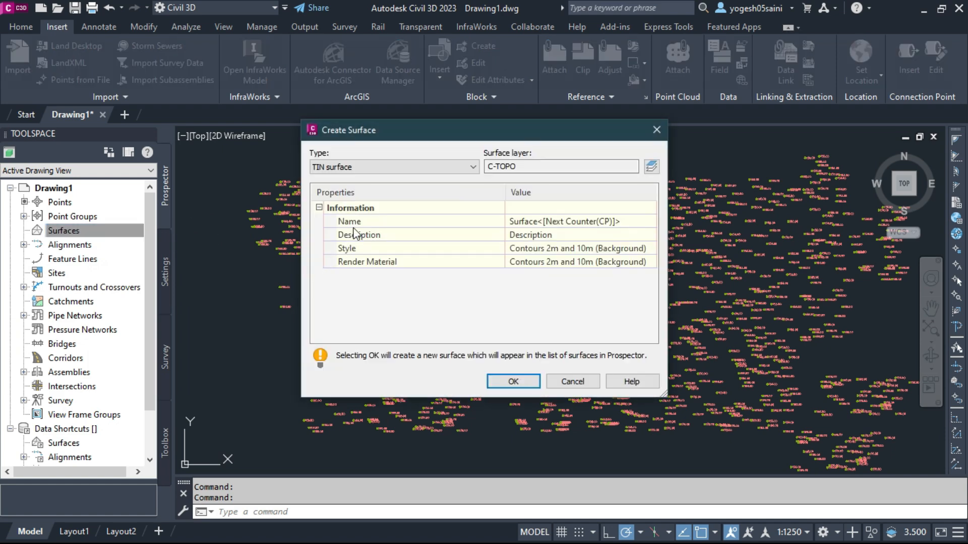
click(629, 221)
drag(628, 222, 538, 225)
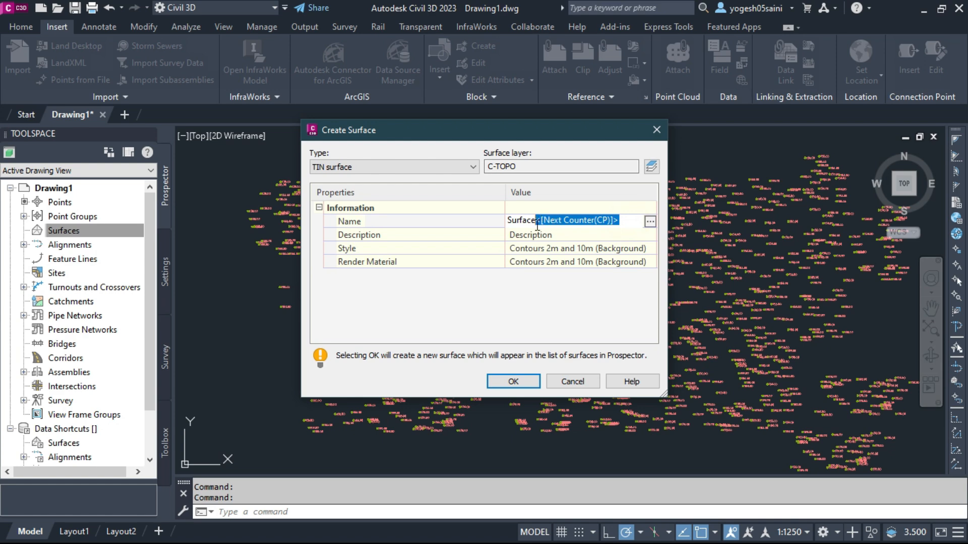
key(BackSpace)
key(Left)
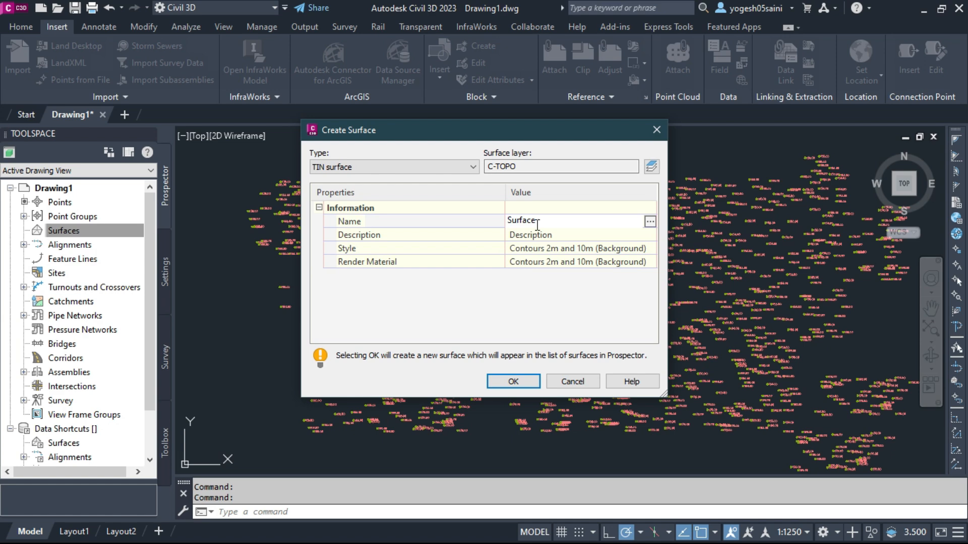
text(Existing)
Set the surface's description to "Total Station UTM Zone 46" and create the surface with the default contour style.
click(565, 237)
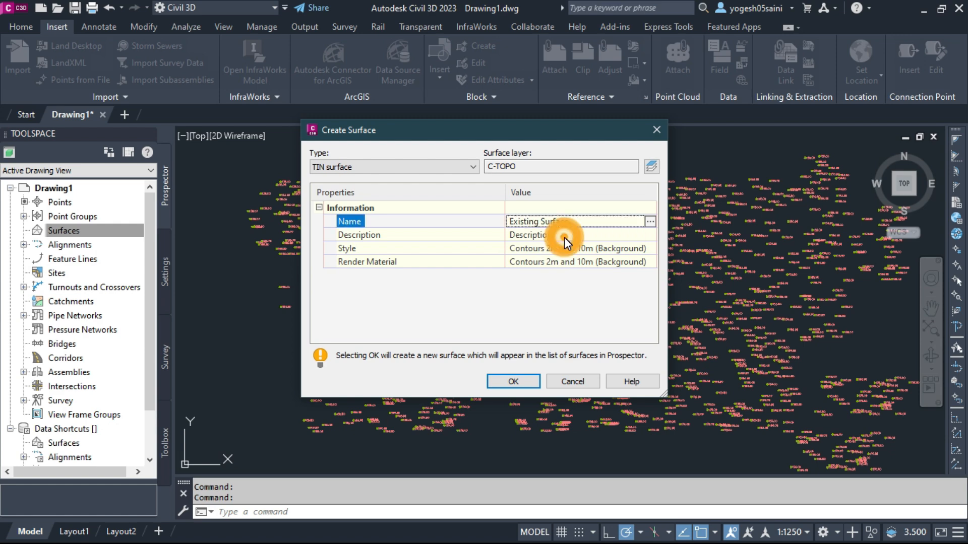
click(565, 236)
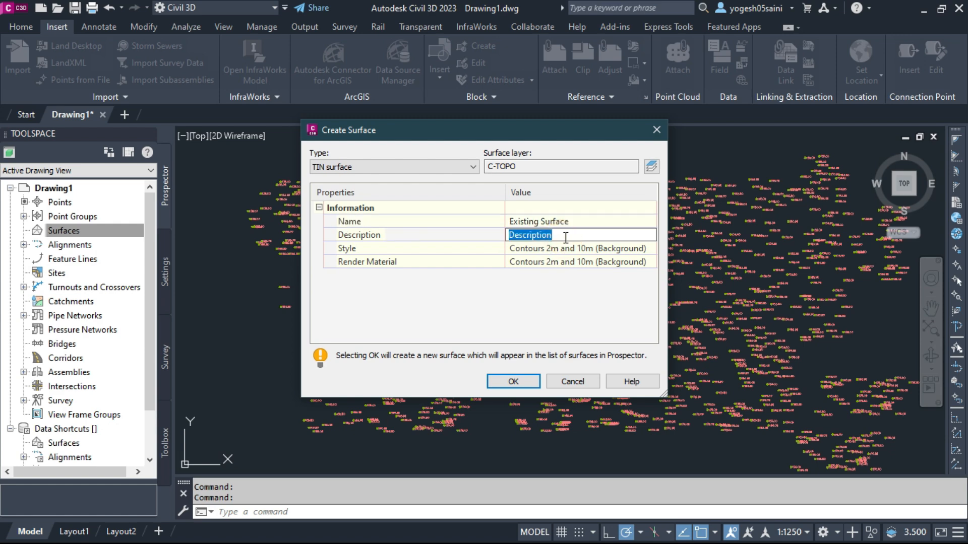
text(Tota)
text(l Stat)
text(ion)
text((UTM)
key(BackSpace)
key(BackSpace)
key(BackSpace)
key(BackSpace)
text(UTM Zone 46)
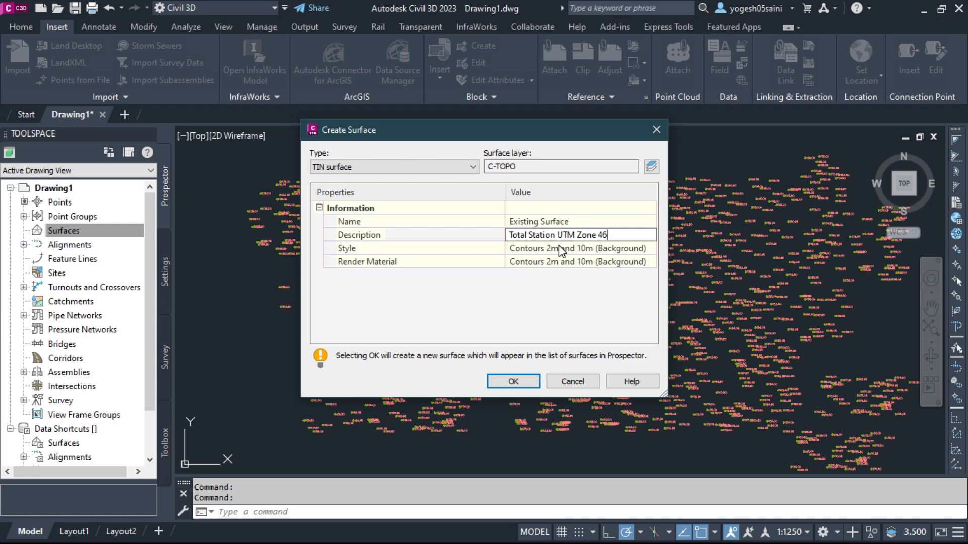
key(Return)
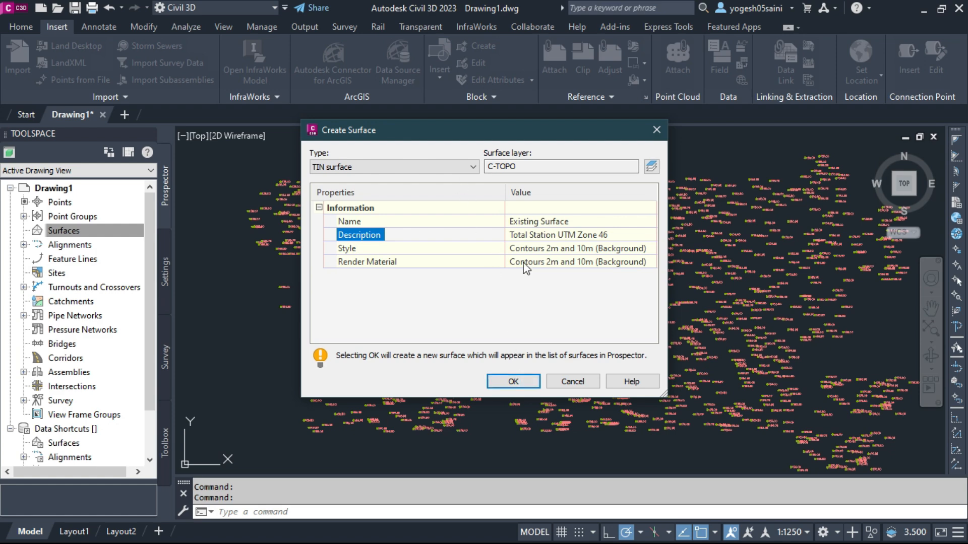
click(534, 381)
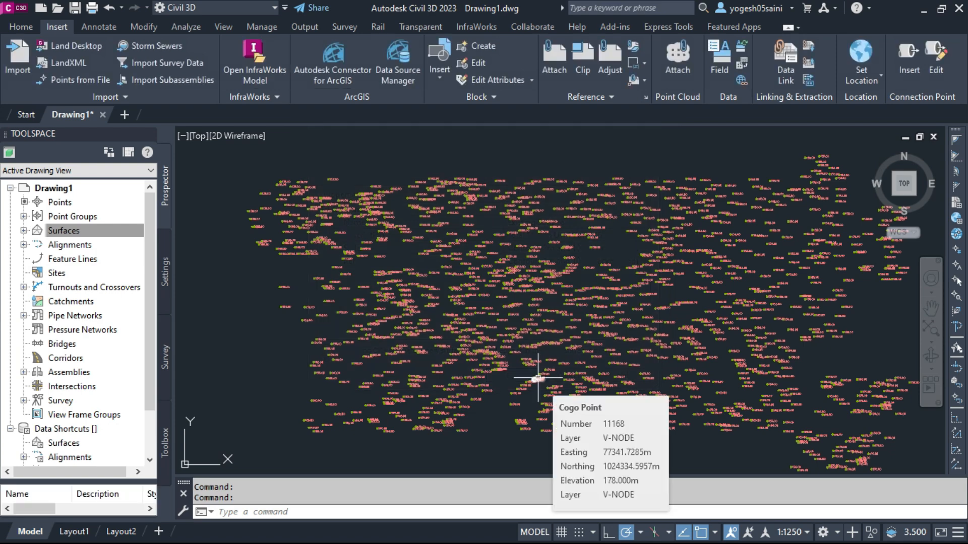
Expand Existing Surface in the drawing's surface collection to list the data types under its Definition.
click(260, 288)
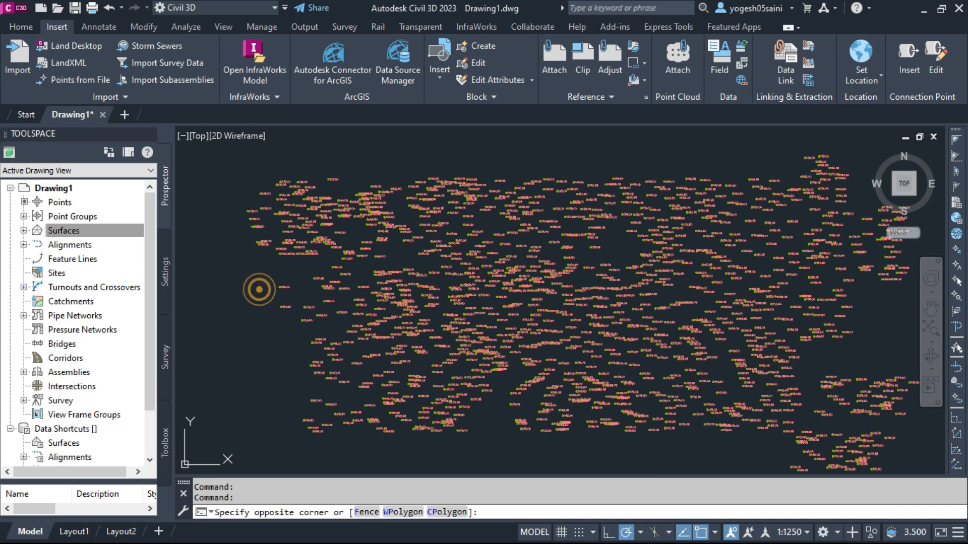
click(39, 232)
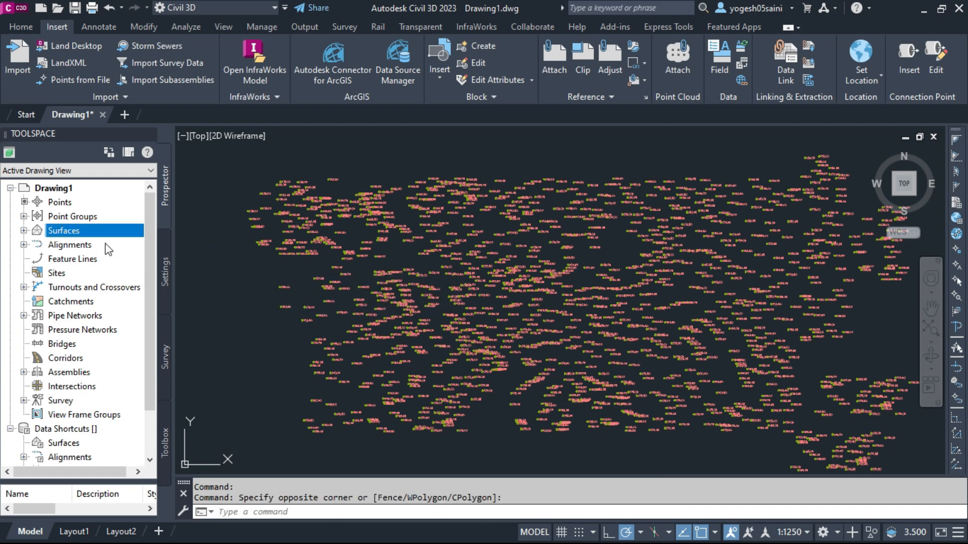
click(24, 231)
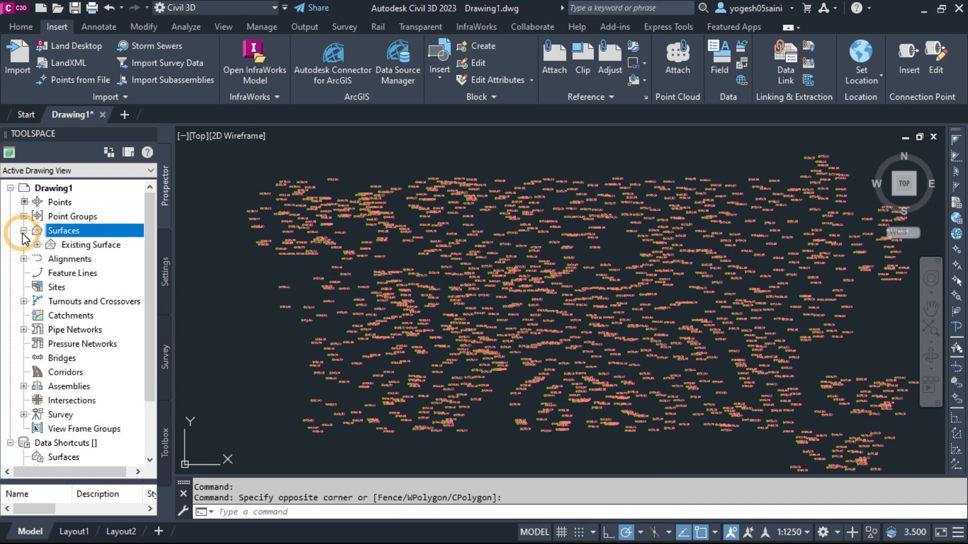
click(85, 246)
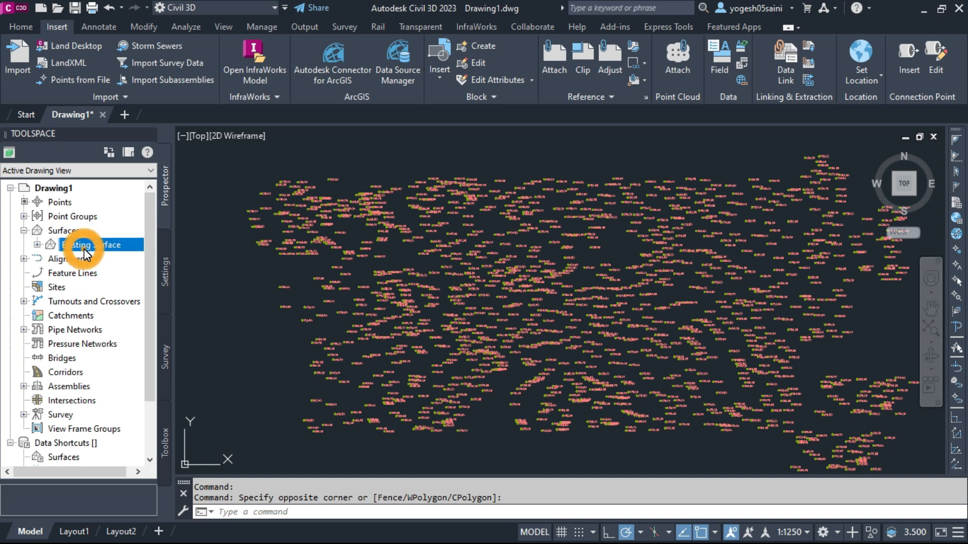
click(37, 245)
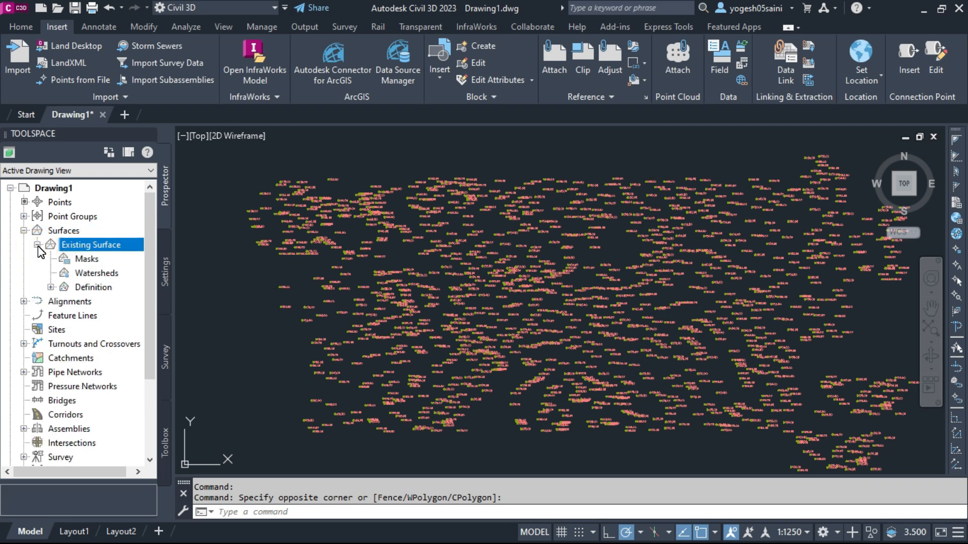
click(83, 289)
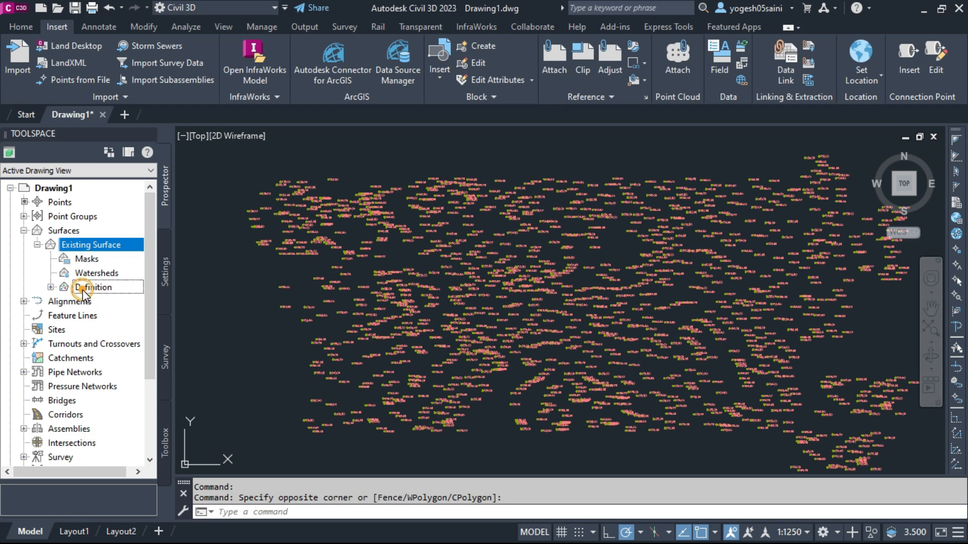
click(51, 288)
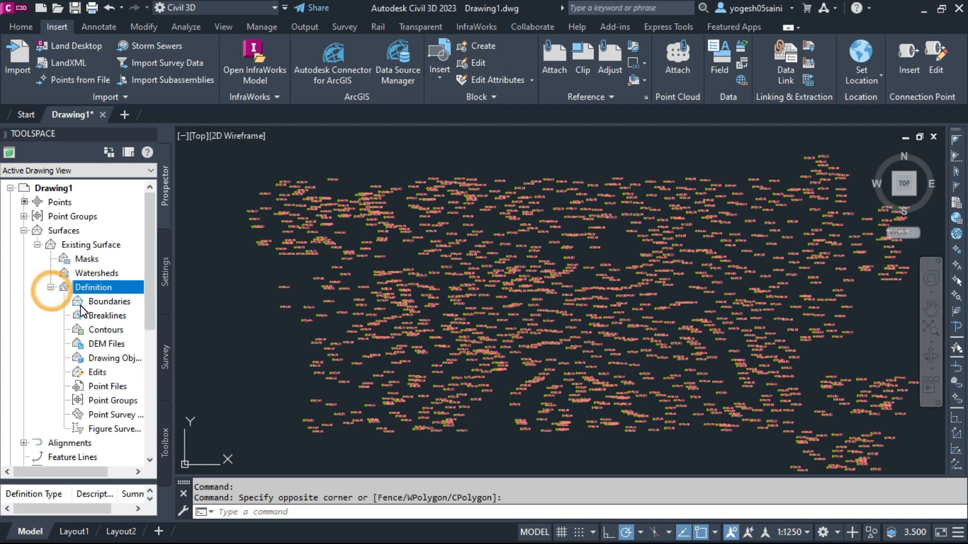
Add the Existing Group point group to the definition of Existing Surface and apply it to build the surface.
scroll(56, 303, down, 1)
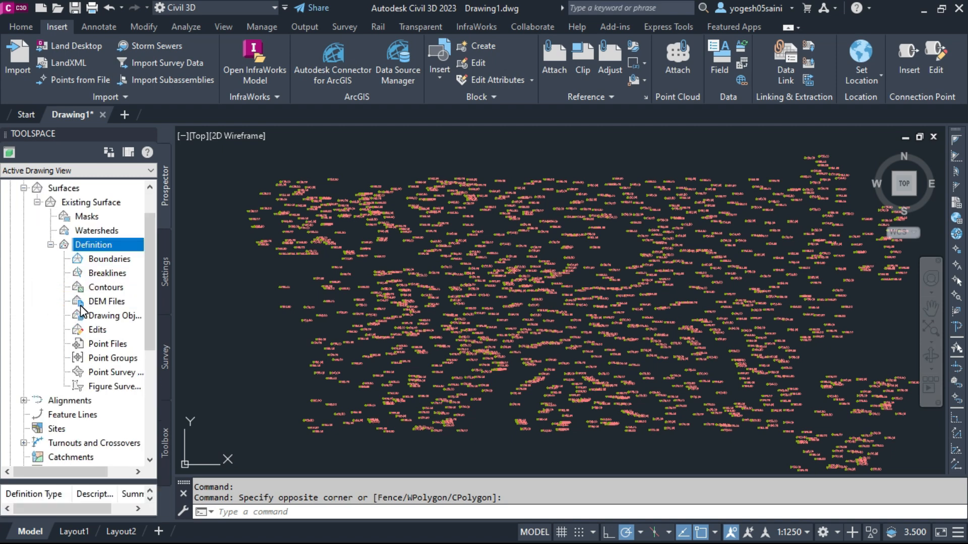
click(105, 360)
right_click(106, 361)
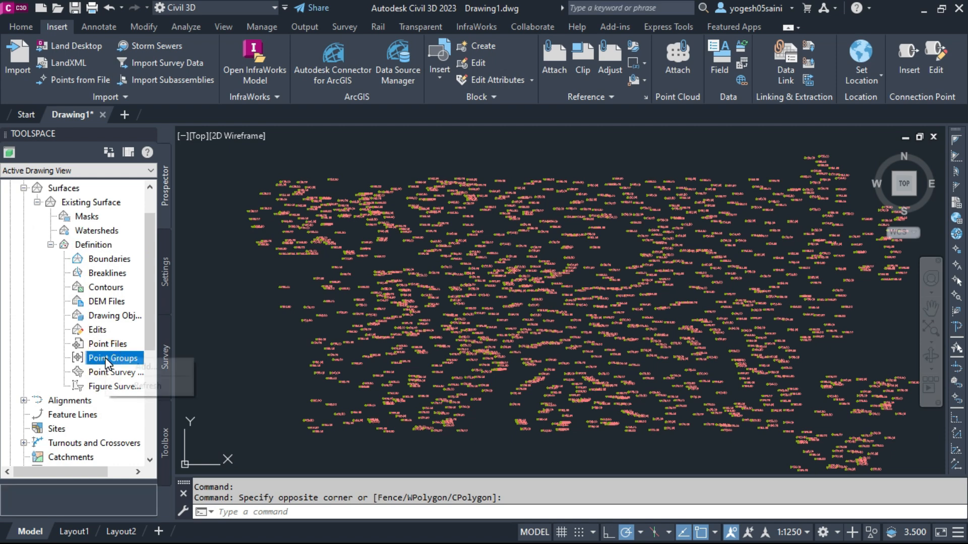
click(149, 370)
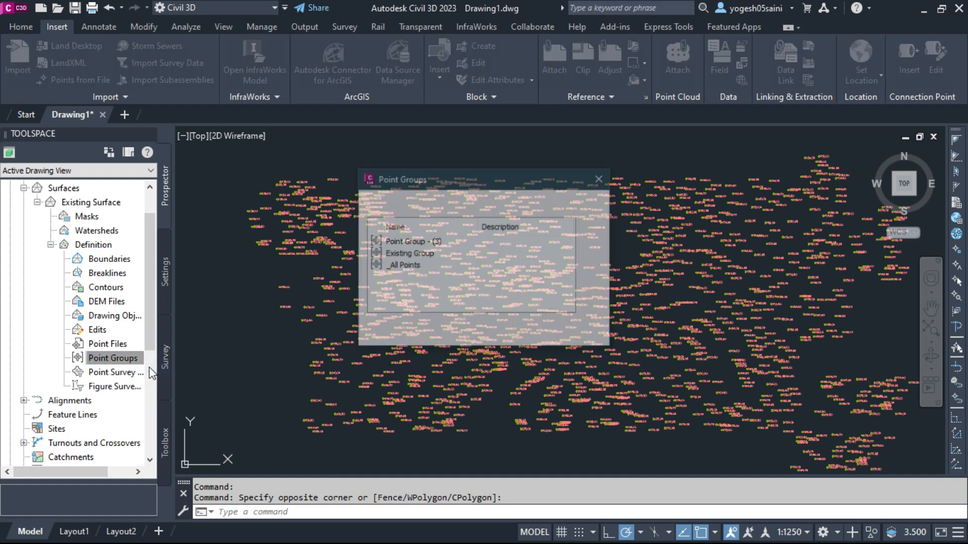
click(413, 254)
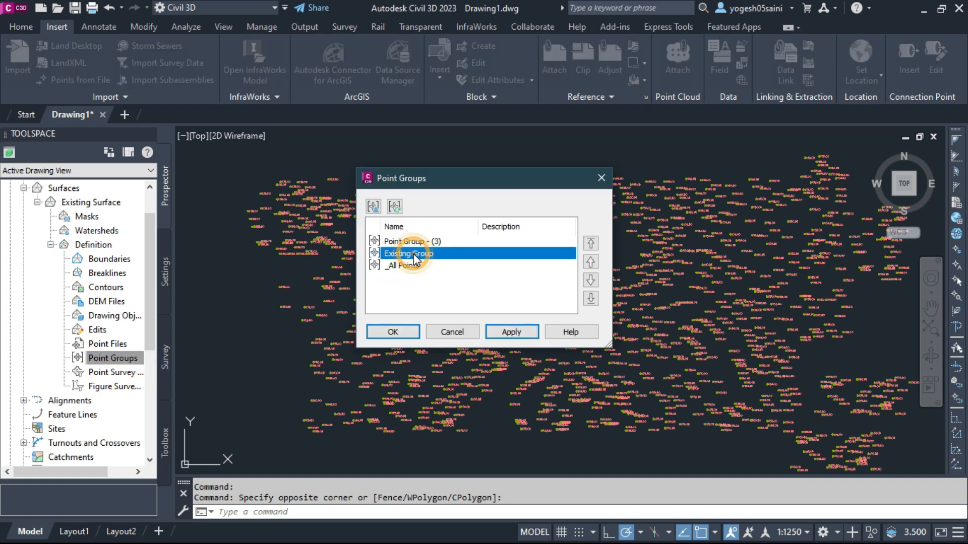
click(502, 333)
click(399, 337)
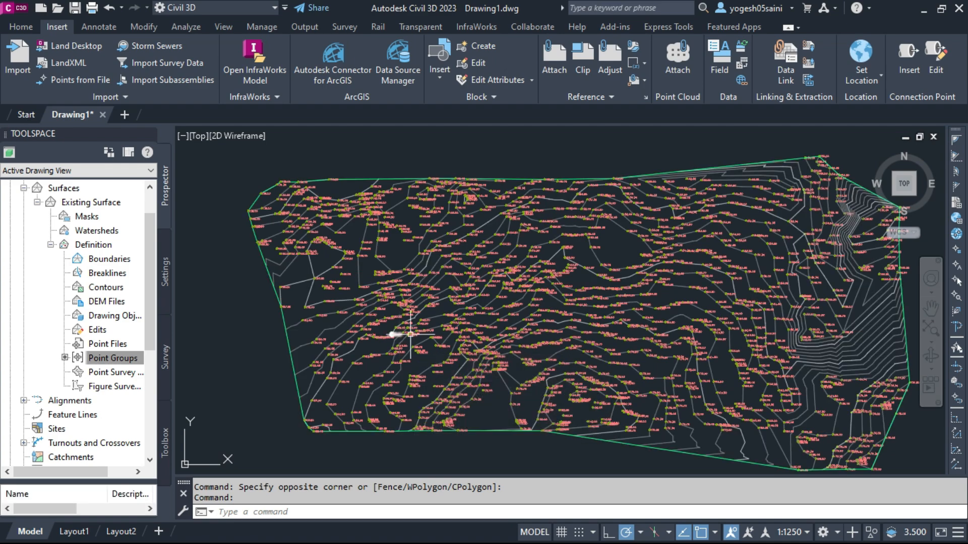
Examine the surface's contour lines and border against the point elevation labels across the site.
middle_drag(605, 316, 561, 301)
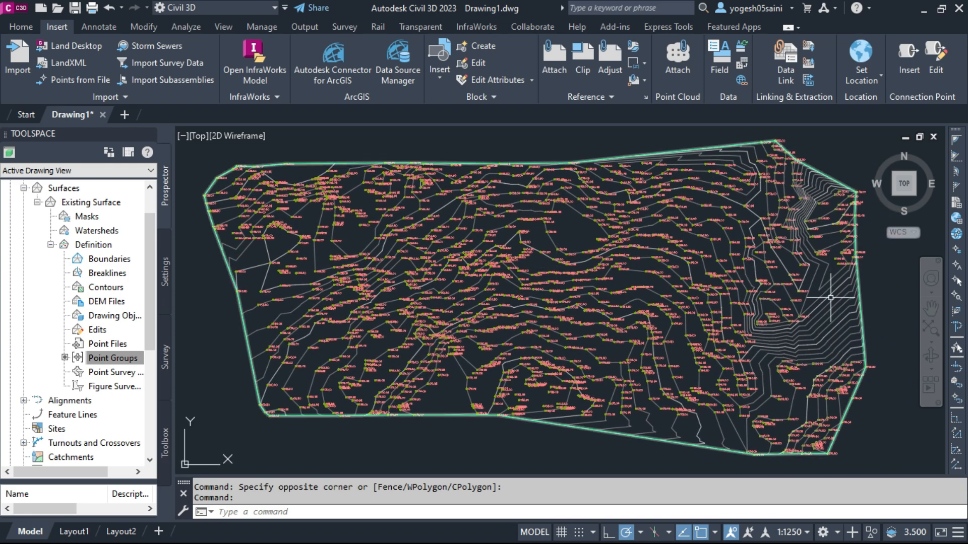
scroll(830, 292, up, 8)
middle_drag(831, 299, 750, 237)
scroll(750, 237, down, 5)
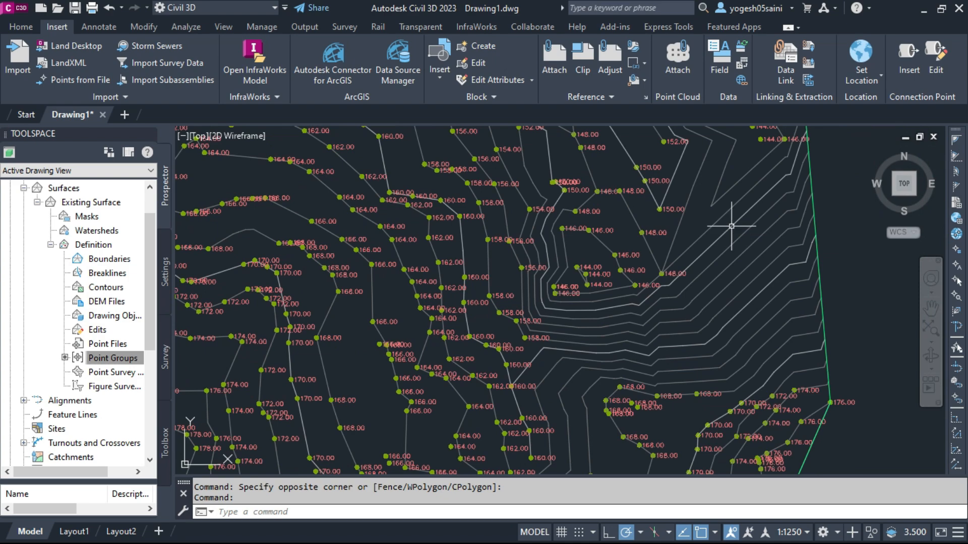
middle_drag(635, 316, 831, 318)
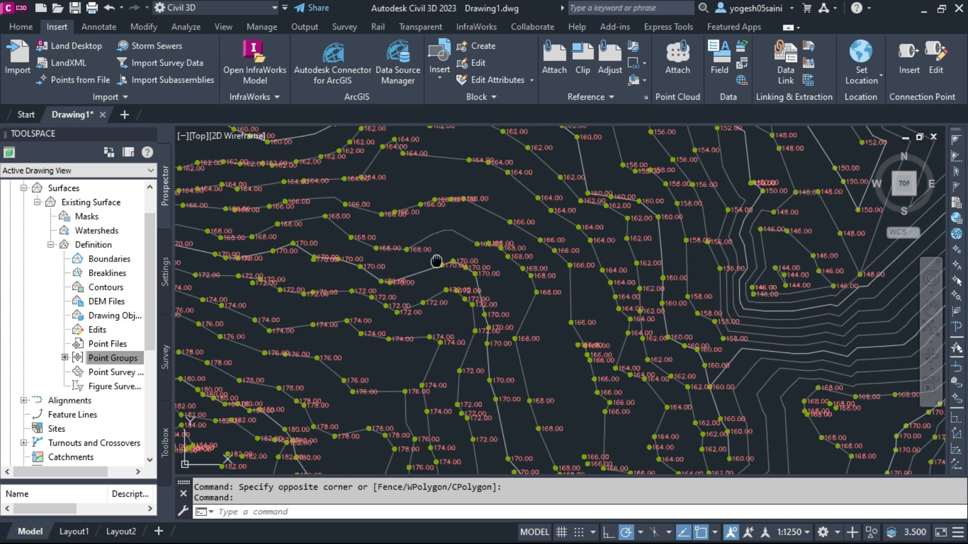
middle_drag(443, 264, 642, 330)
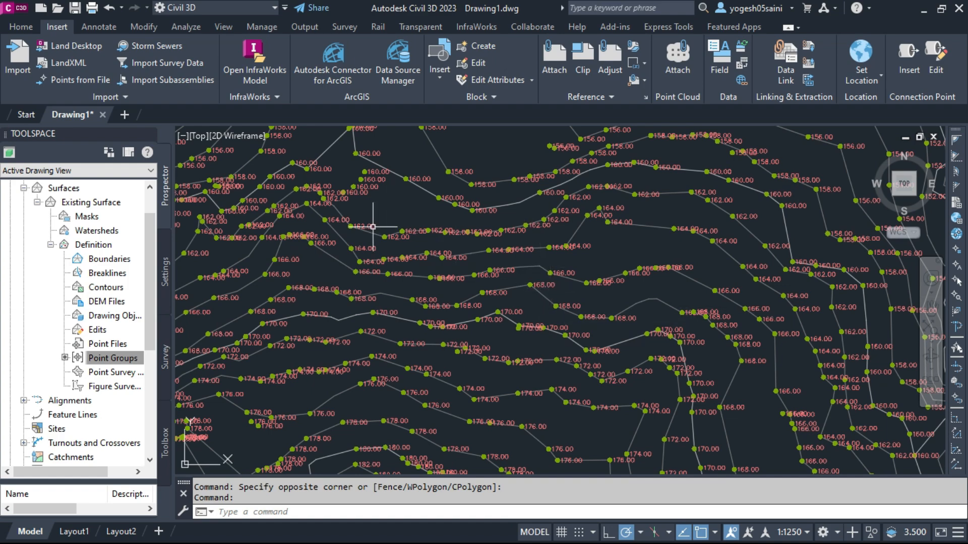
Inspect how the contours run through the site's western part and over the surface's full extent.
scroll(405, 211, down, 2)
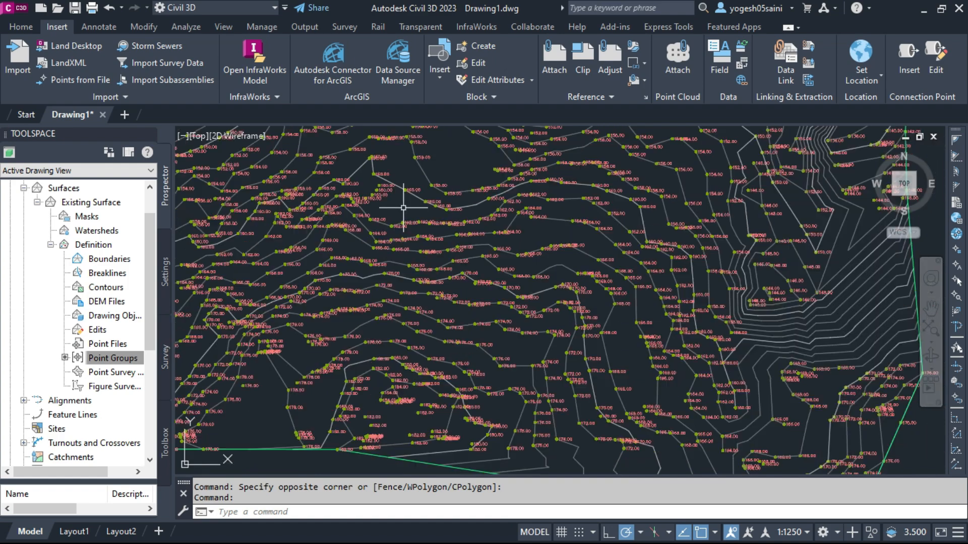
middle_drag(406, 216, 410, 250)
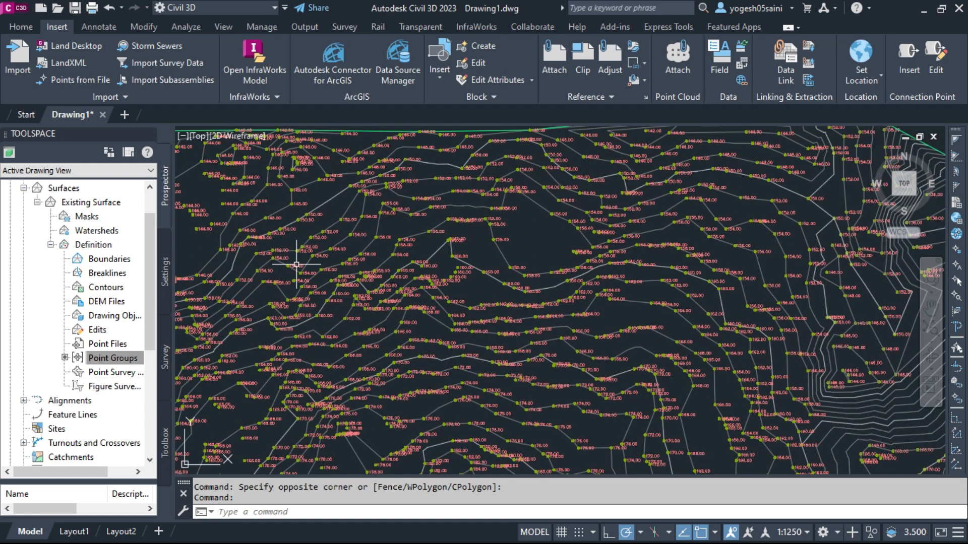
mouse_move(297, 264)
middle_down()
mouse_move(459, 263)
mouse_move(399, 257)
mouse_move(409, 247)
middle_up()
scroll(459, 262, down, 2)
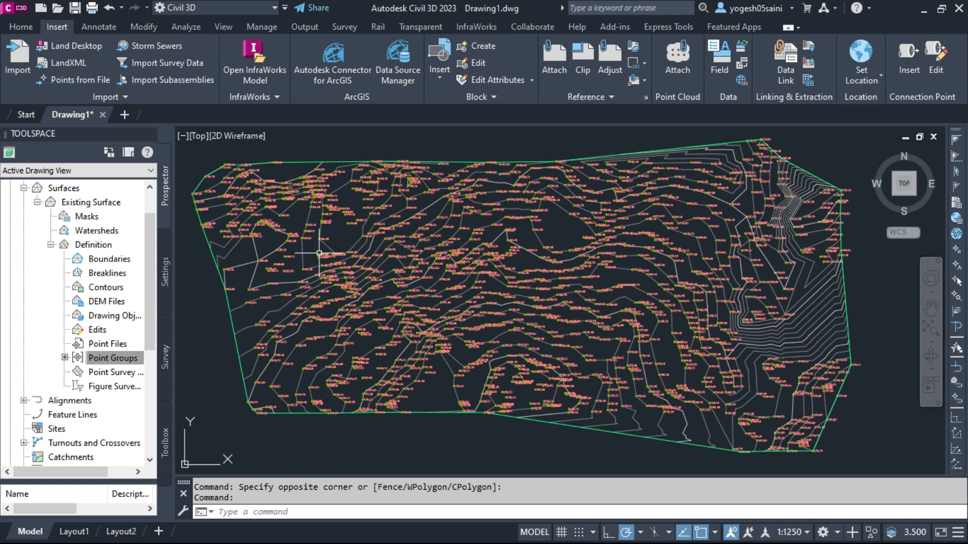
scroll(286, 235, up, 5)
middle_drag(286, 236, 298, 204)
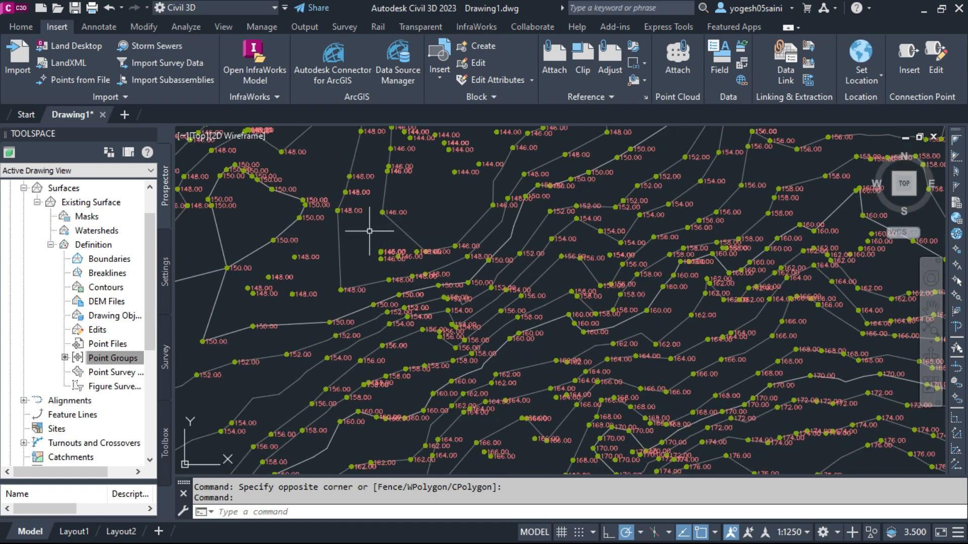
scroll(363, 235, down, 6)
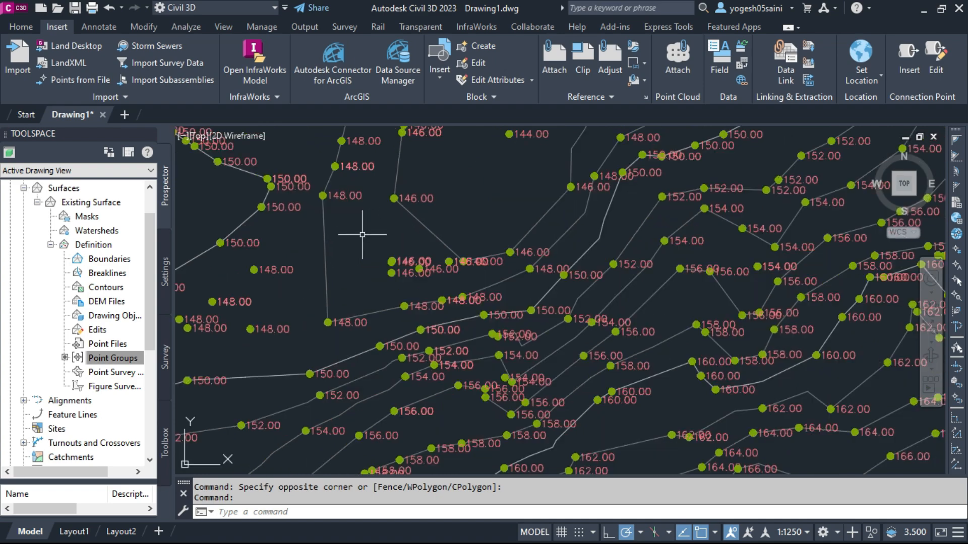
scroll(366, 238, up, 2)
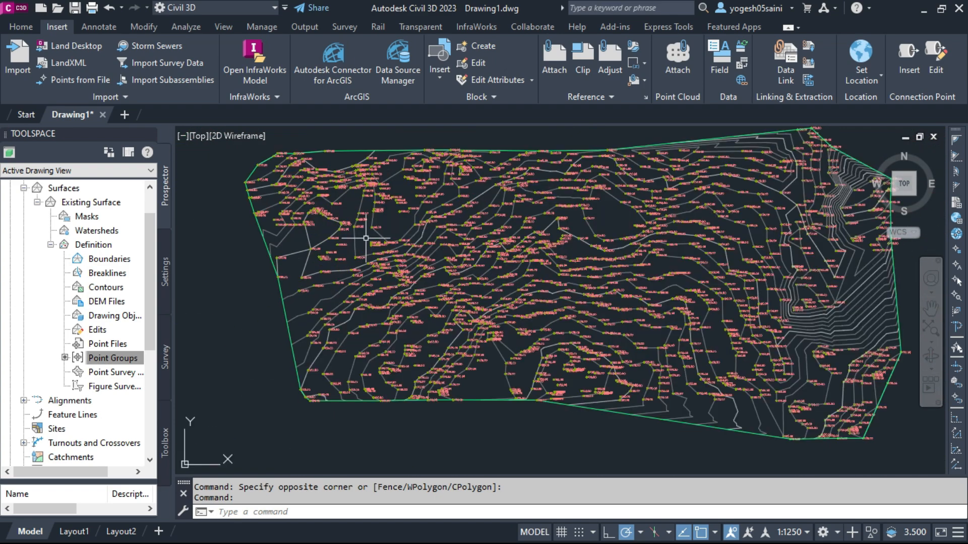
middle_drag(366, 238, 333, 252)
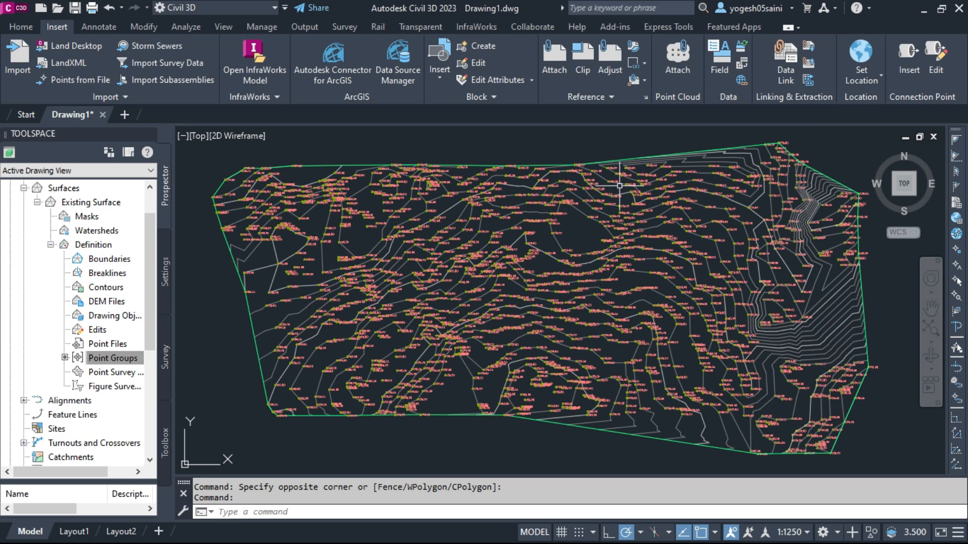
middle_drag(637, 240, 623, 235)
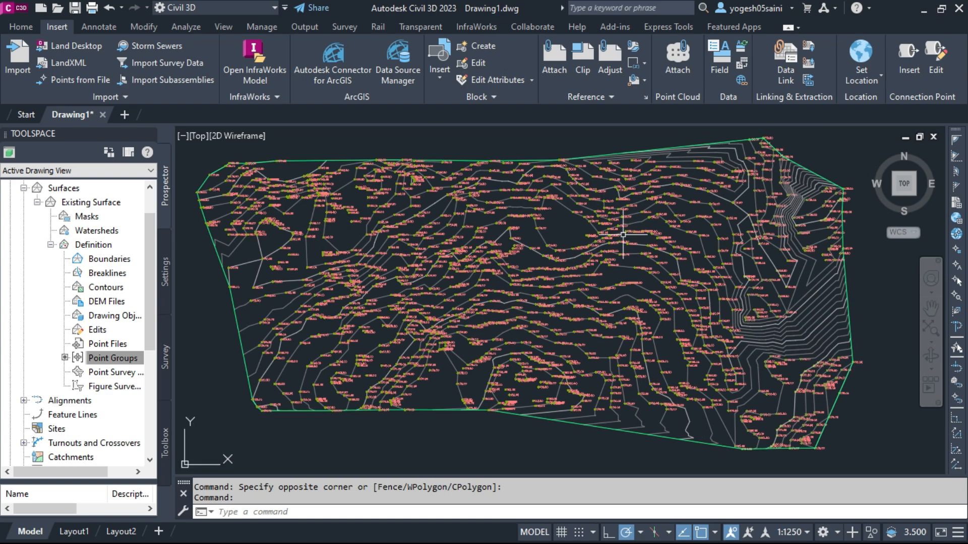
Collapse the Definition and Existing Surface branches in the drawing tree and select the Surfaces collection.
click(51, 245)
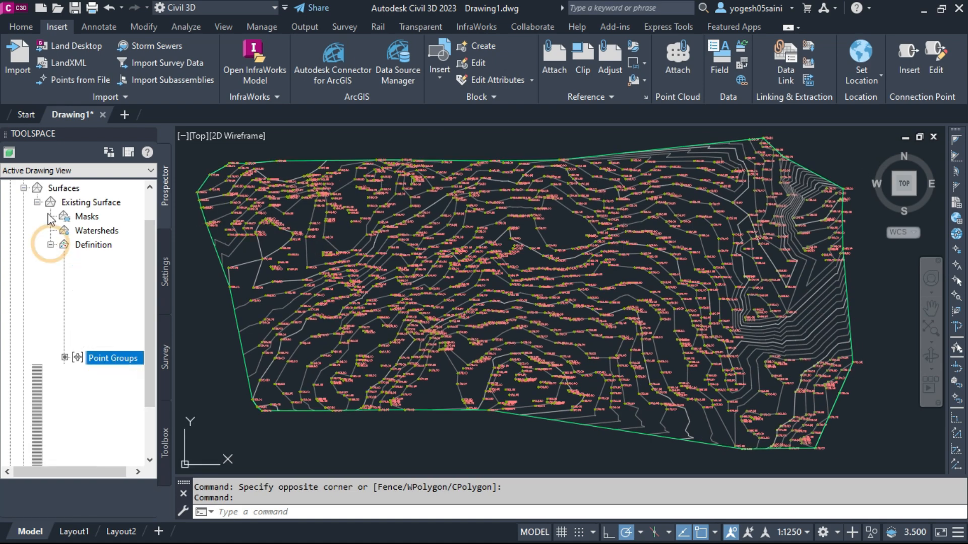
click(37, 202)
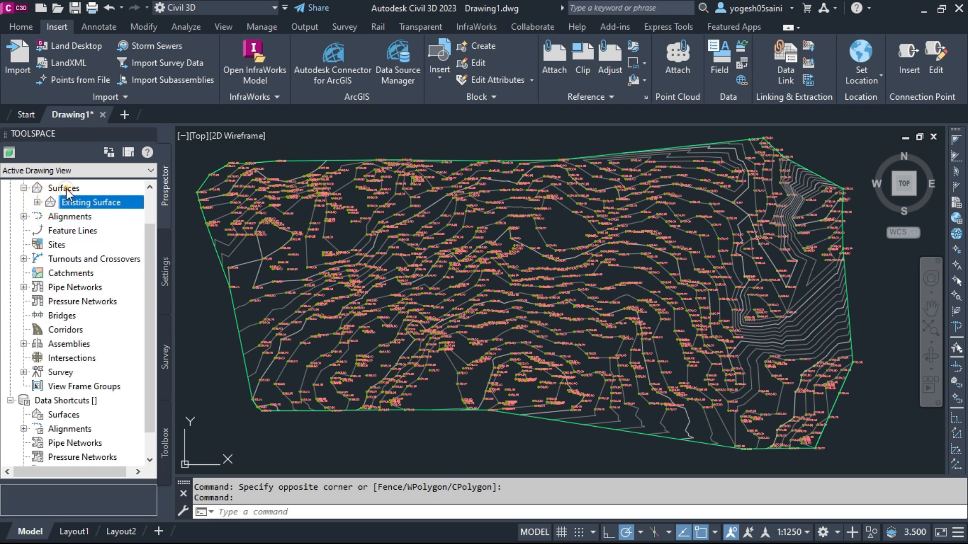
click(64, 188)
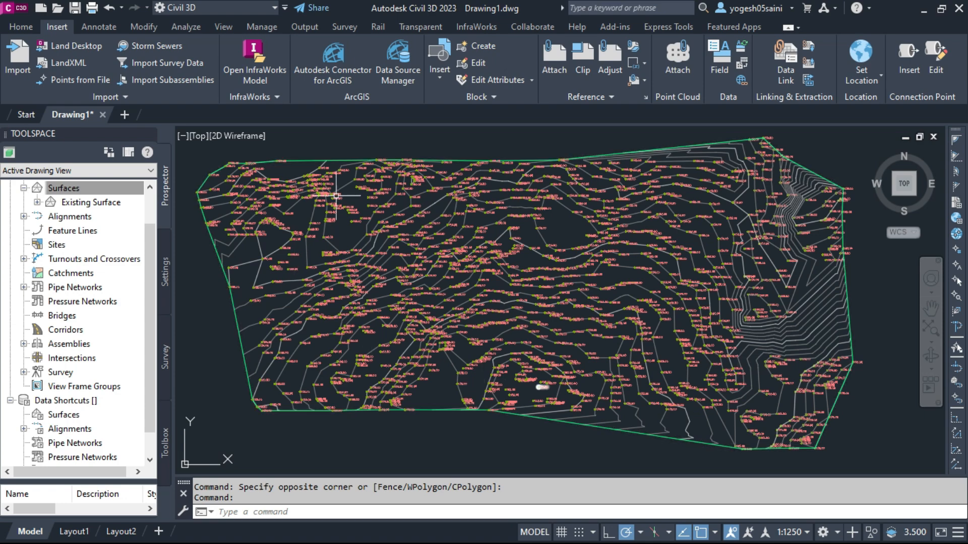
Open the surface properties of Existing Surface and look through the available analysis types.
click(583, 158)
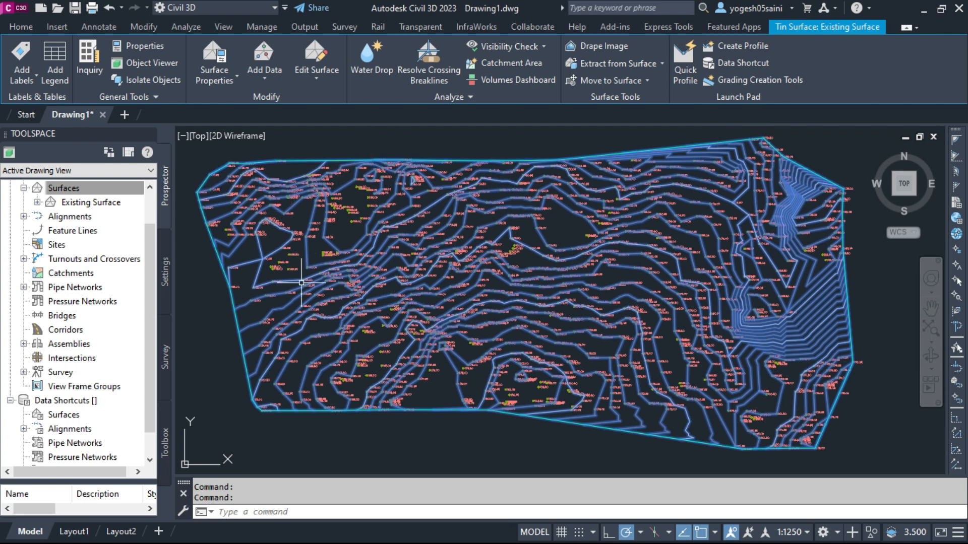
click(220, 78)
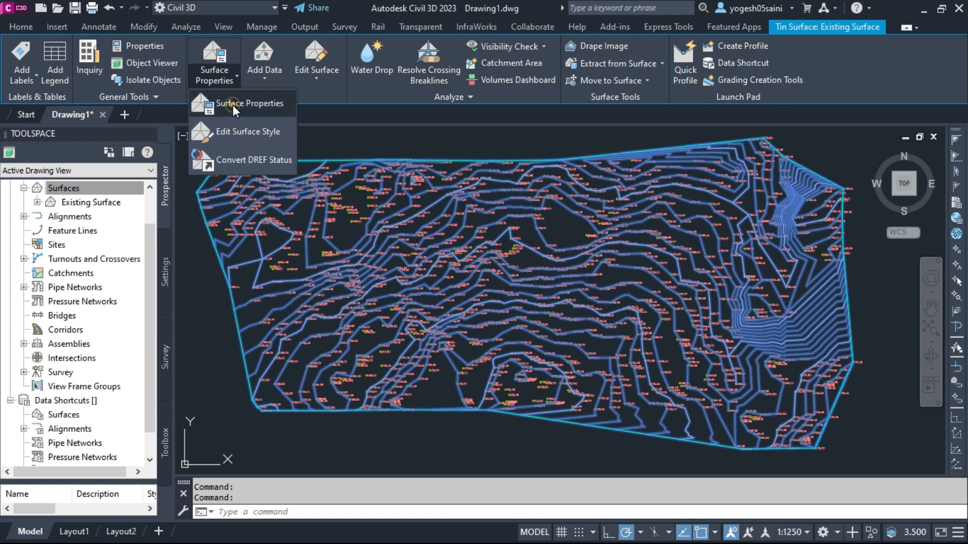
click(233, 106)
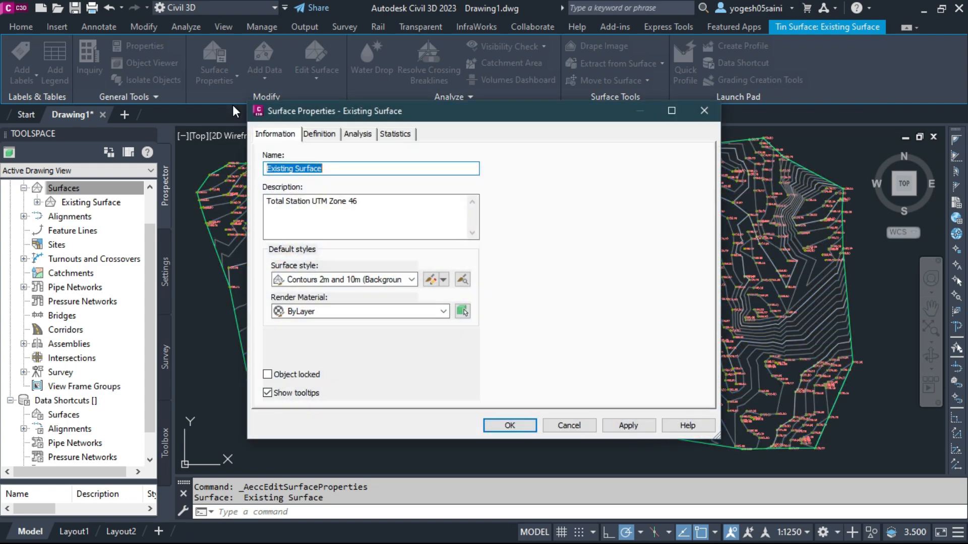
click(356, 137)
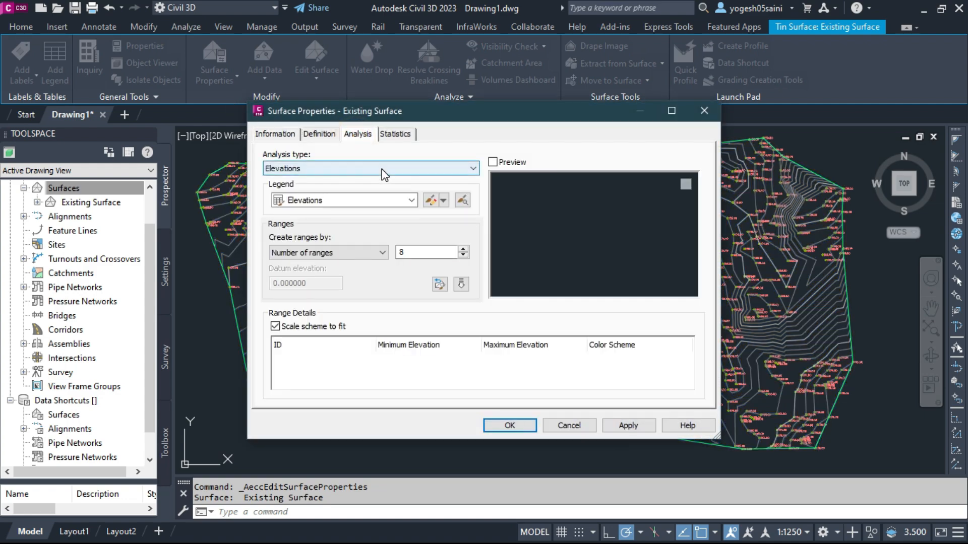
click(383, 172)
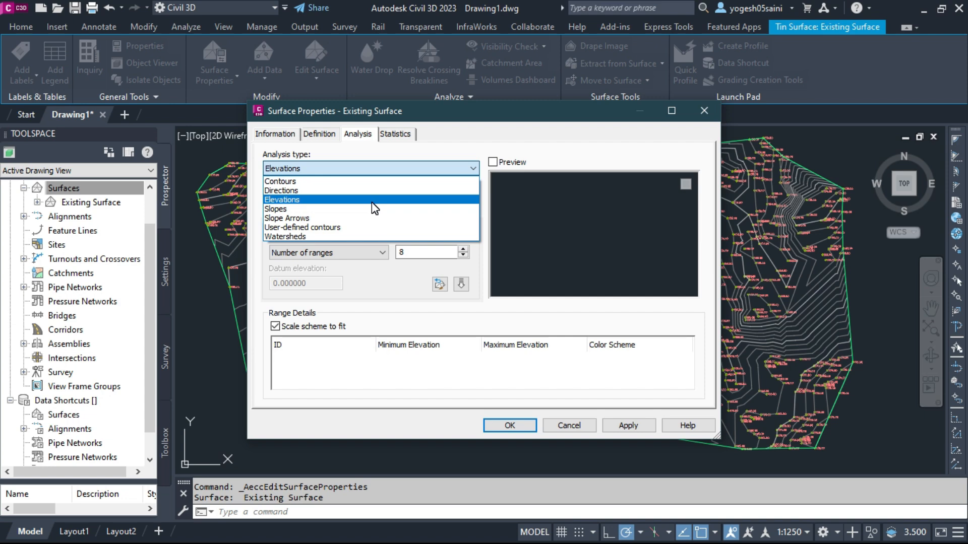
click(277, 139)
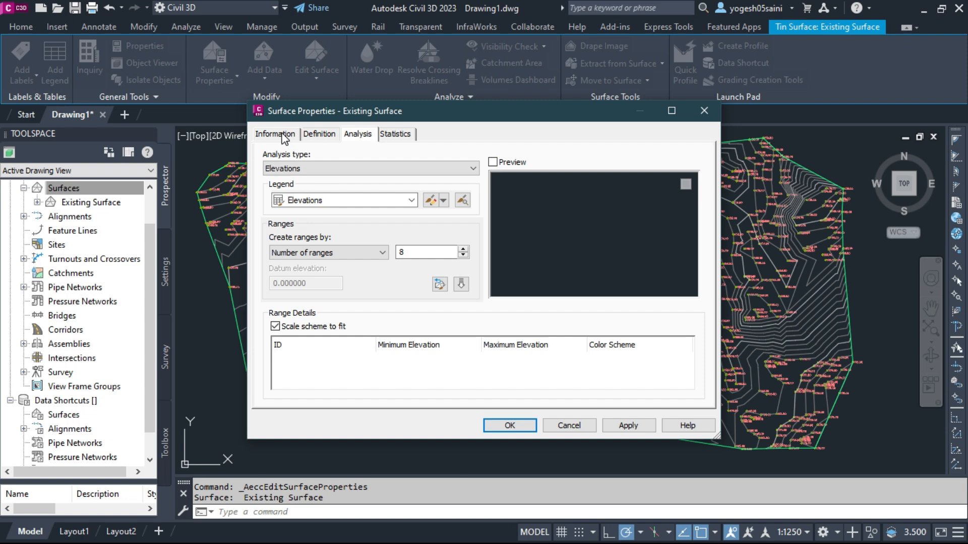
Set the default surface style of Existing Surface to Contours 1m and 5m (Background) and apply it.
click(285, 138)
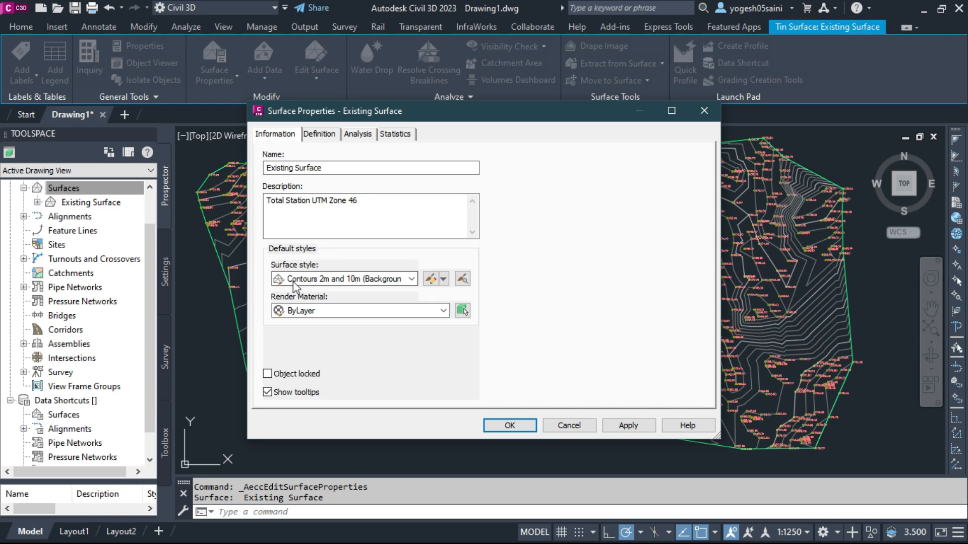
click(413, 279)
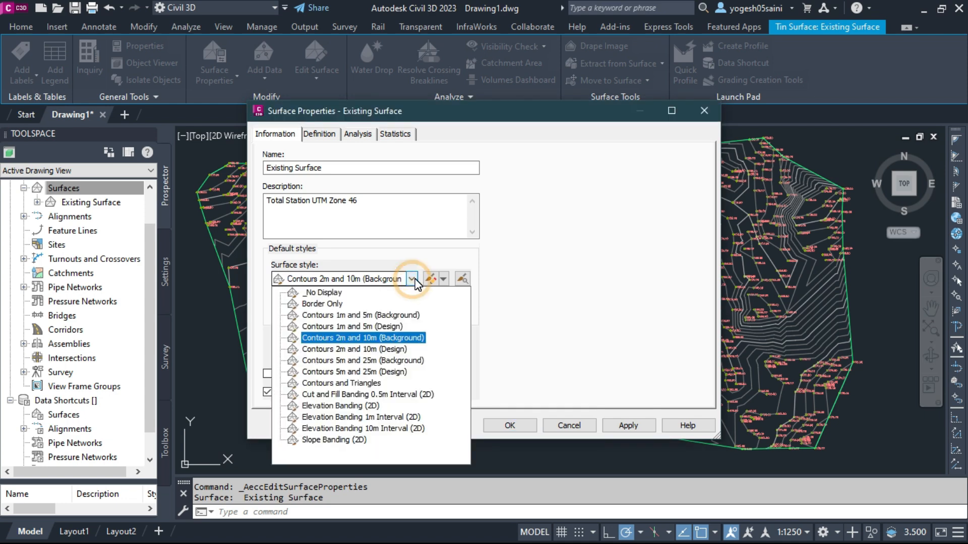
click(396, 315)
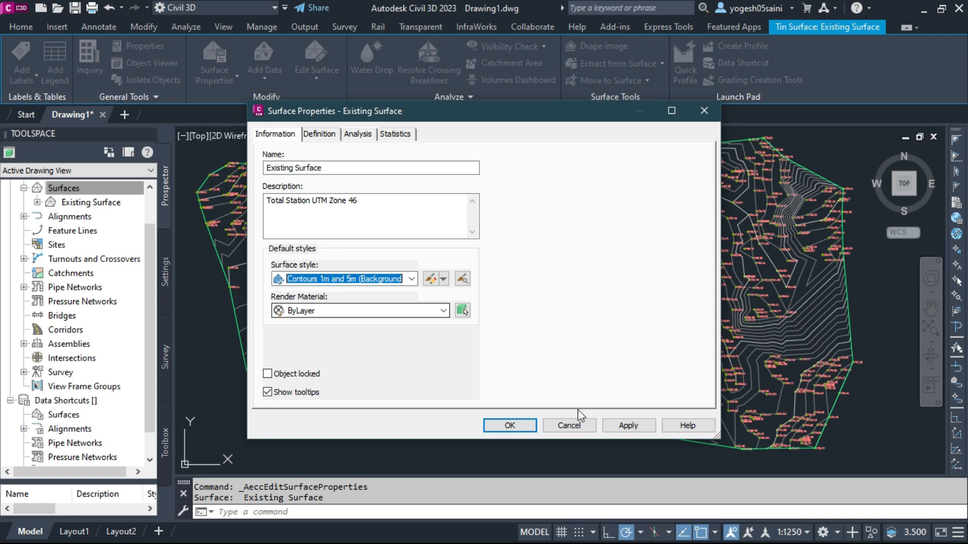
click(625, 426)
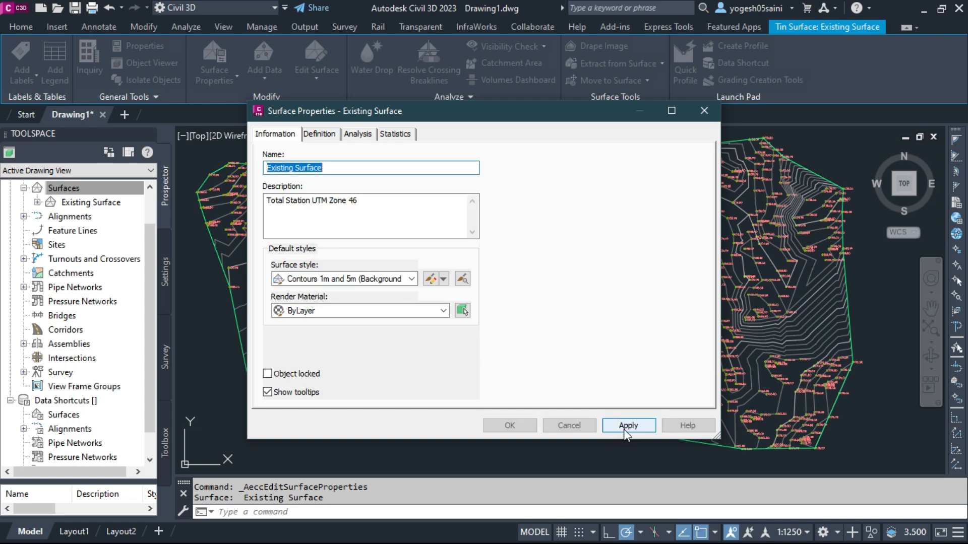
click(511, 426)
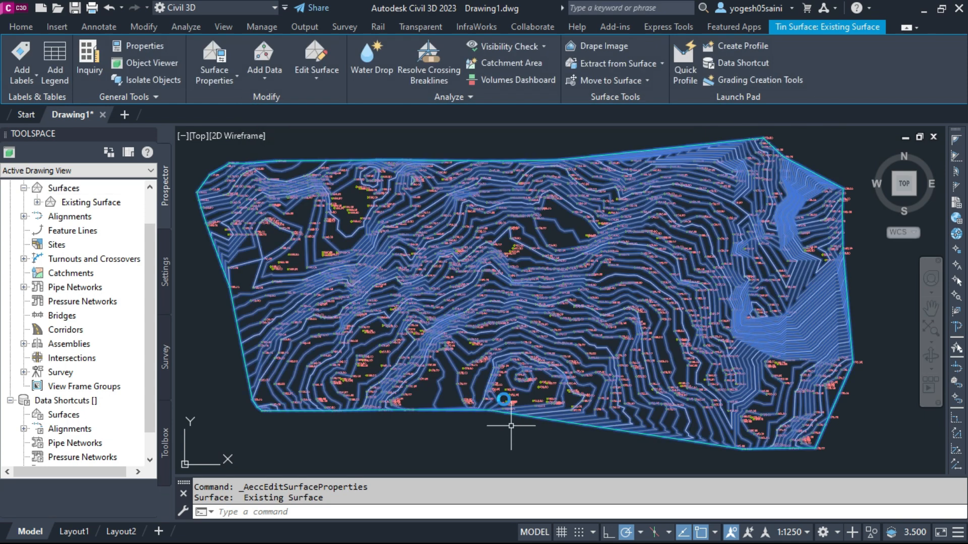
Check the restyled contours, open the surface's current style for editing and show its contour settings.
scroll(423, 248, up, 5)
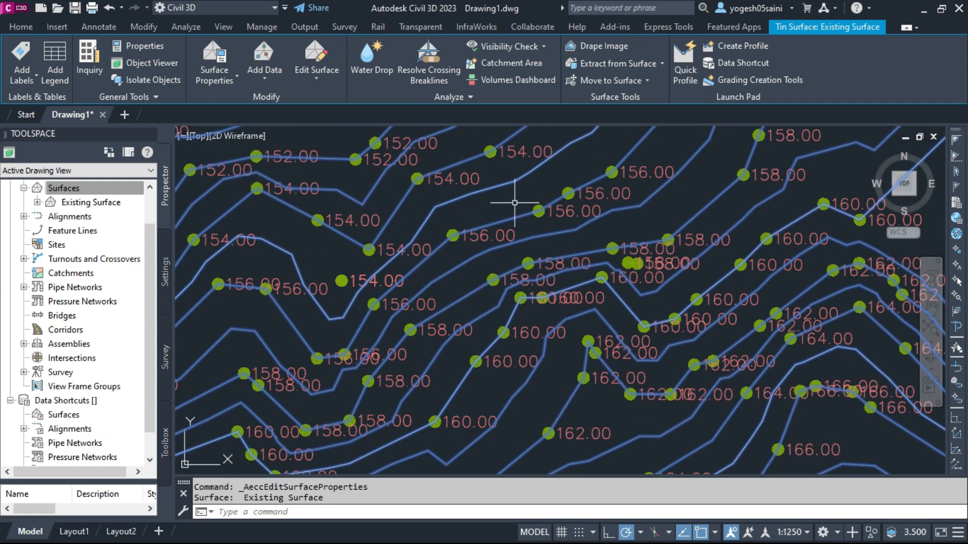
scroll(553, 263, down, 5)
scroll(553, 264, down, 4)
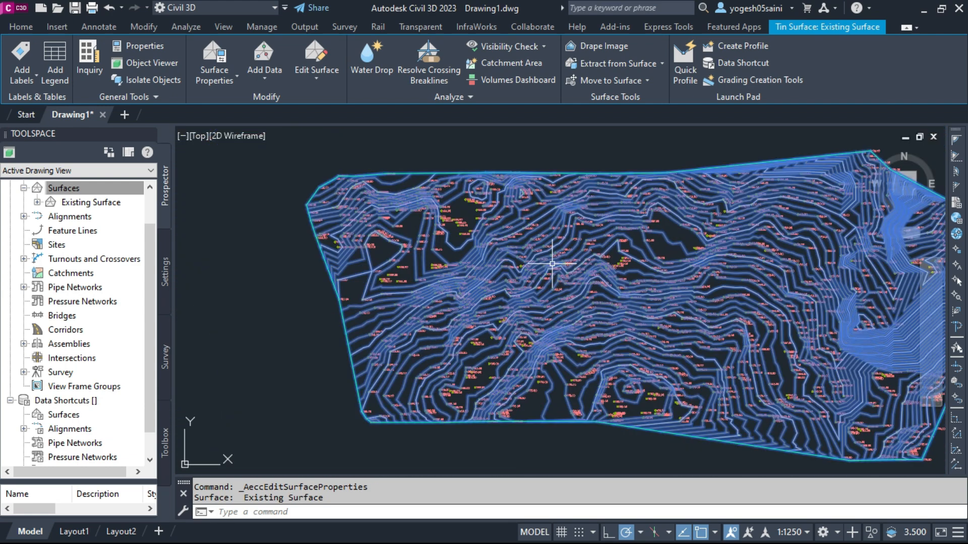
middle_drag(553, 262, 459, 259)
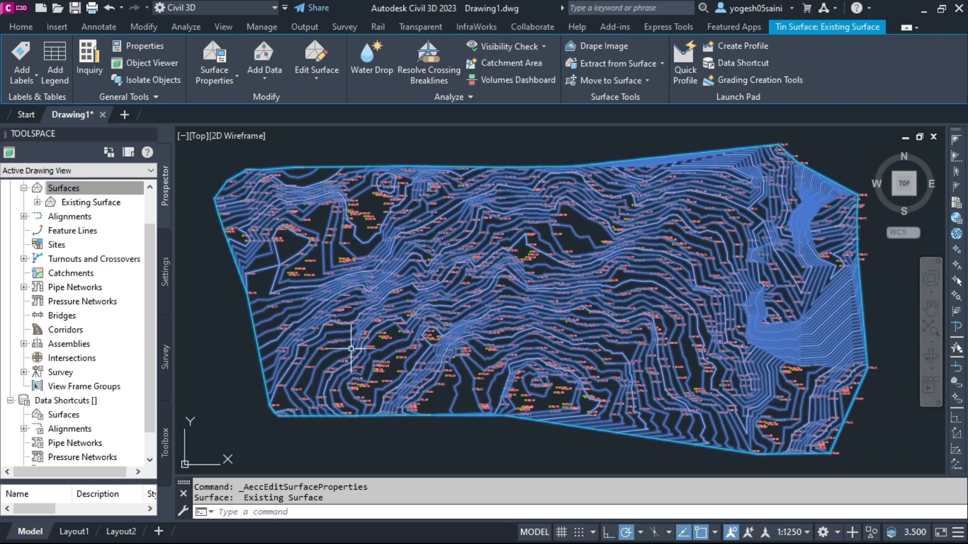
mouse_move(653, 248)
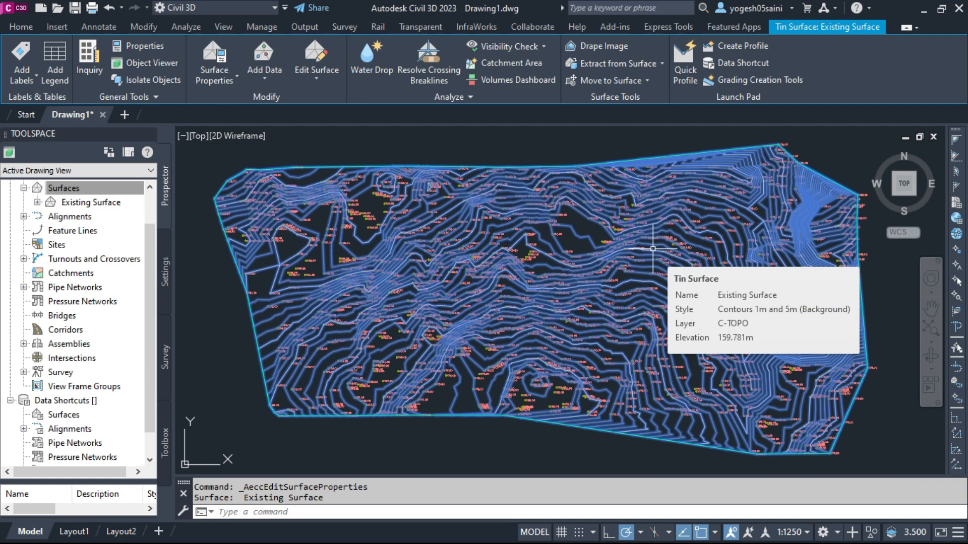
click(213, 81)
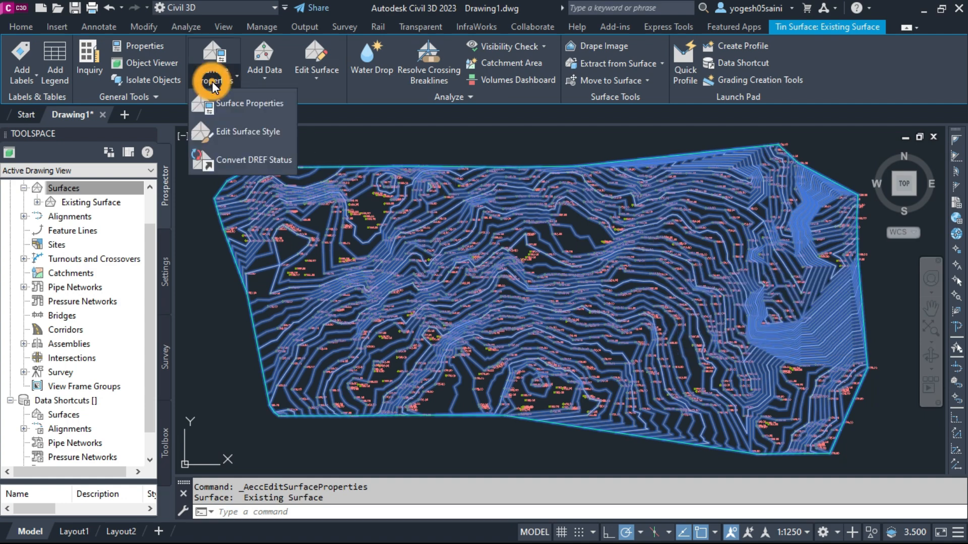
click(230, 131)
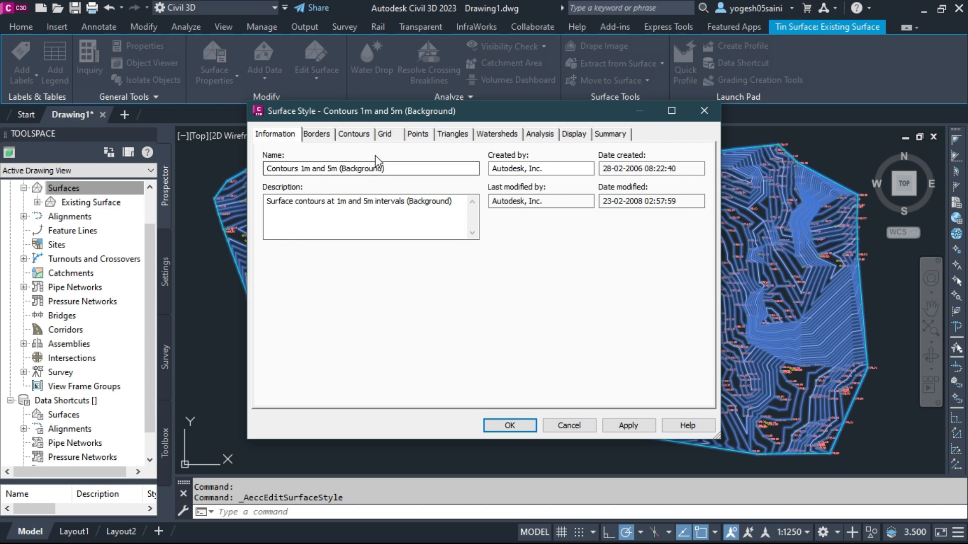
click(355, 135)
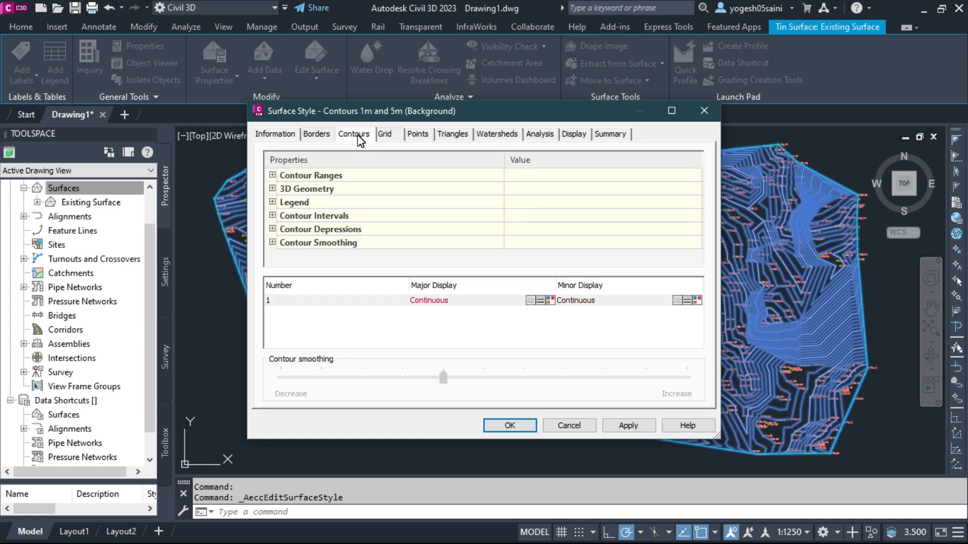
Look through the contour range, contour interval and contour depression settings of the Contours 1m and 5m (Background) style.
click(272, 175)
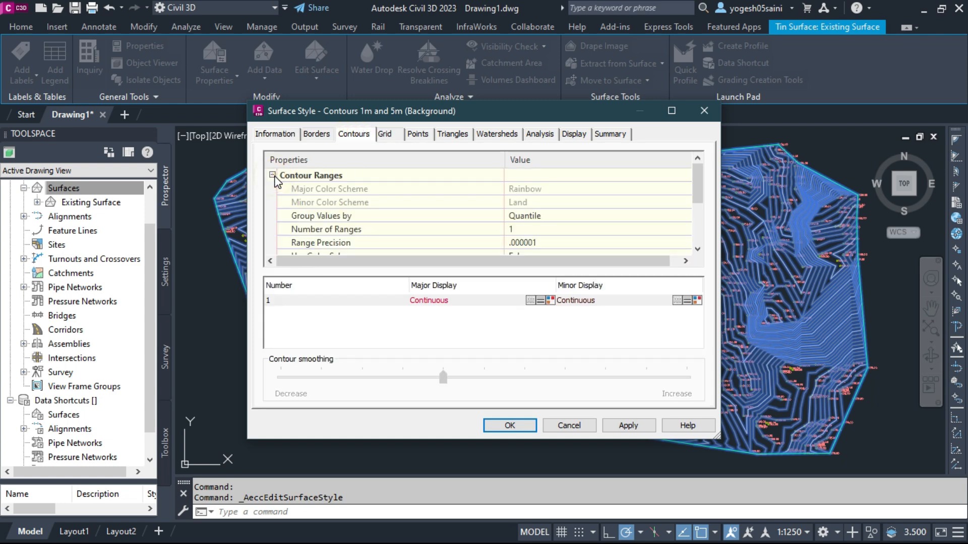
scroll(373, 212, down, 2)
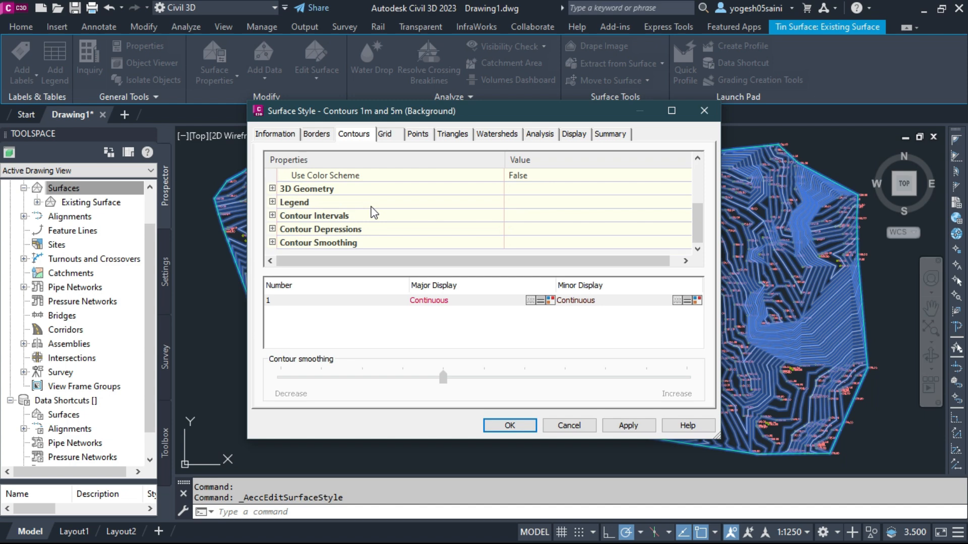
click(272, 216)
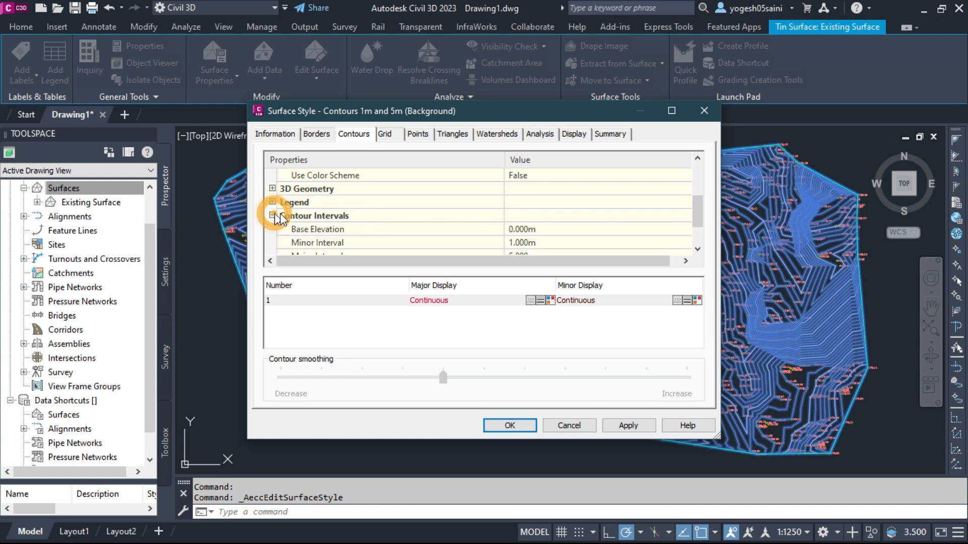
scroll(403, 232, down, 1)
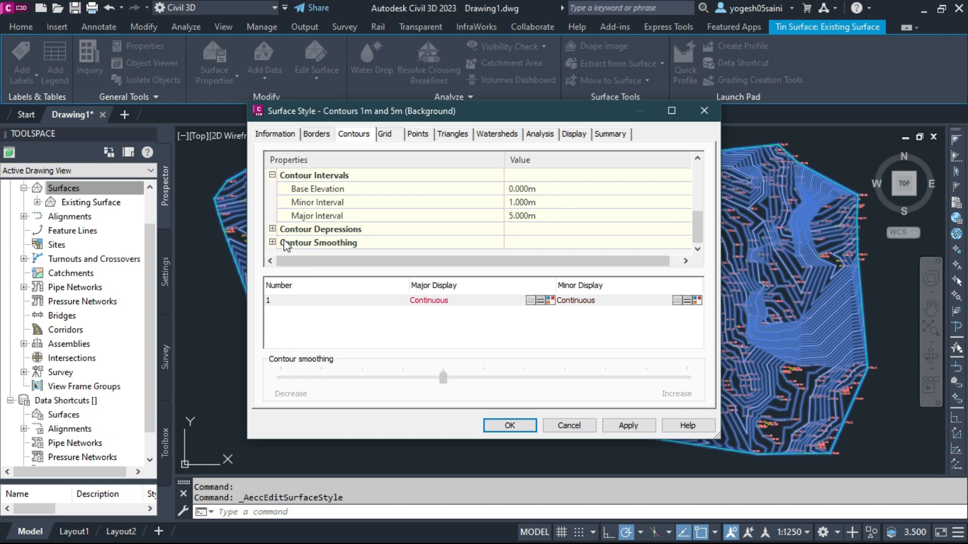
click(273, 228)
scroll(403, 237, down, 1)
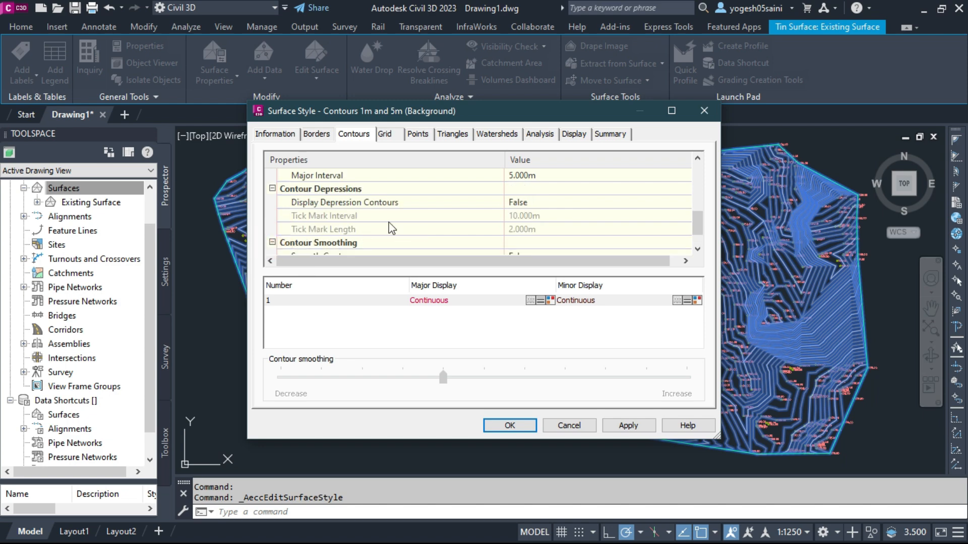
Set Smooth Contours to True in the style's contour smoothing settings and apply the change to the surface.
click(272, 243)
click(573, 229)
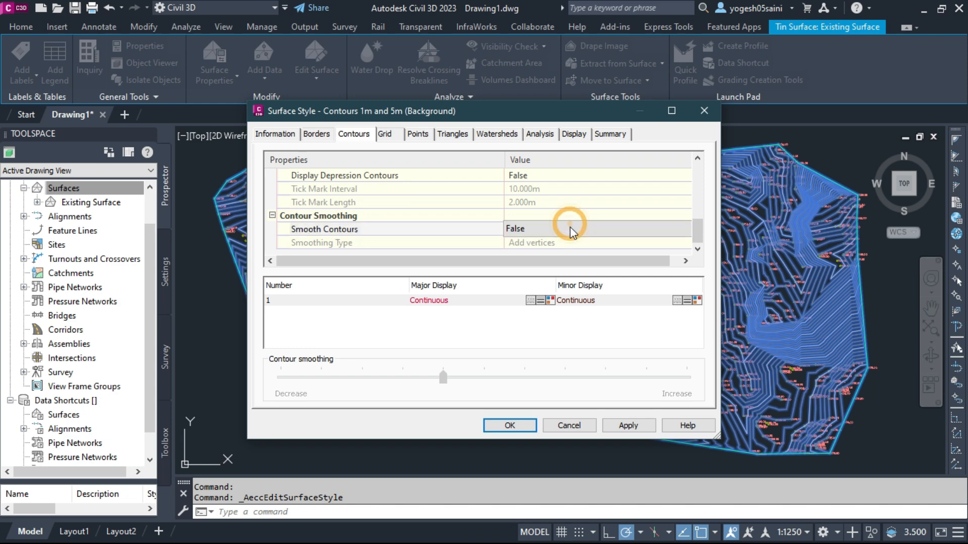
click(572, 229)
click(583, 256)
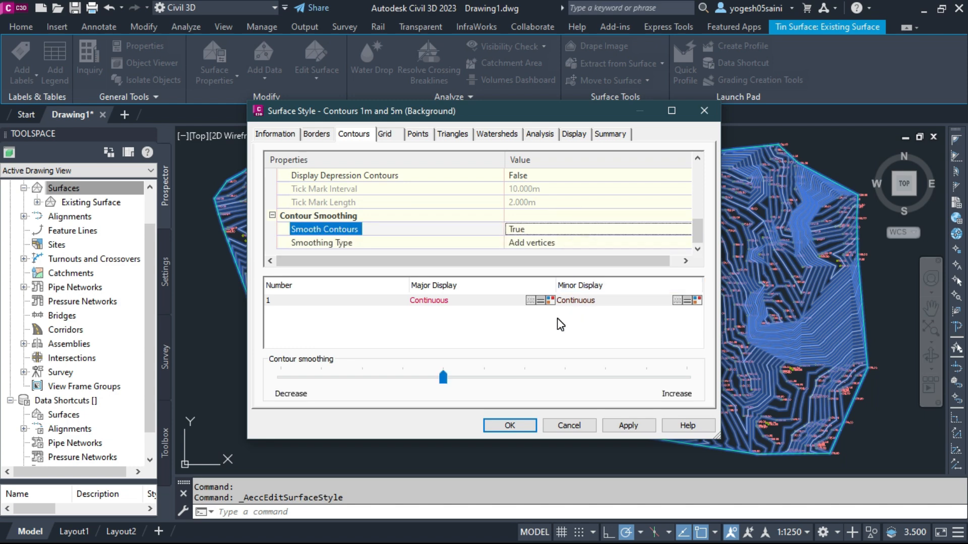
click(625, 426)
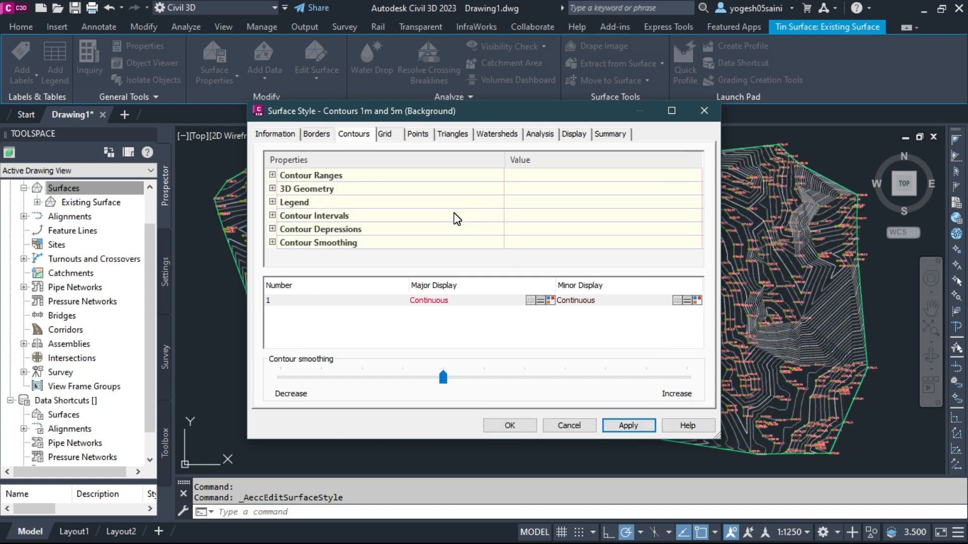
Raise the amount of contour smoothing to two notches below the maximum and apply it.
click(272, 189)
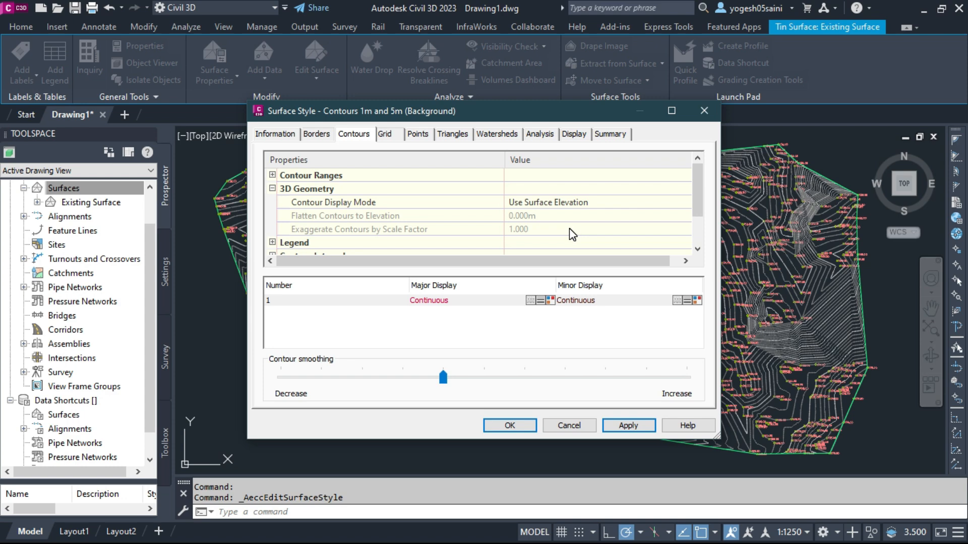
click(605, 382)
click(604, 381)
click(638, 379)
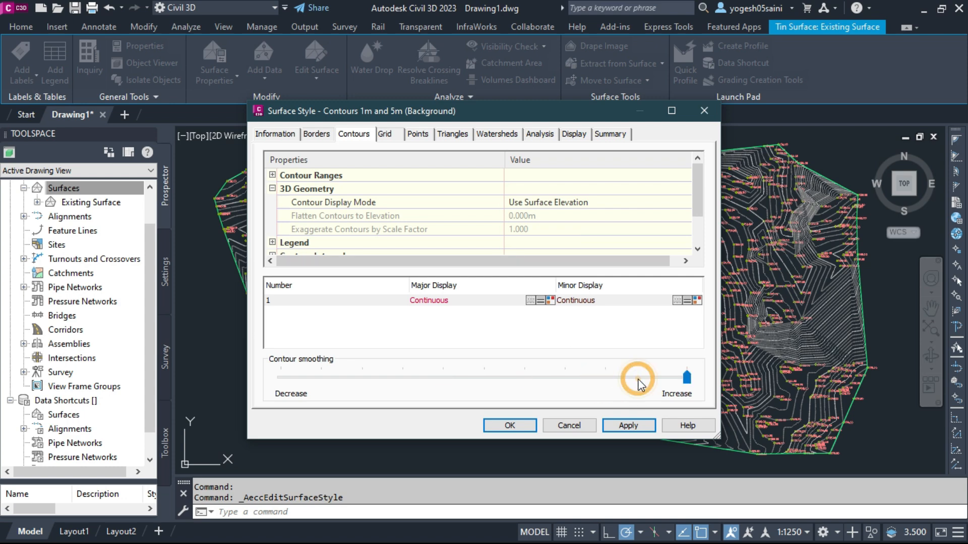
click(625, 380)
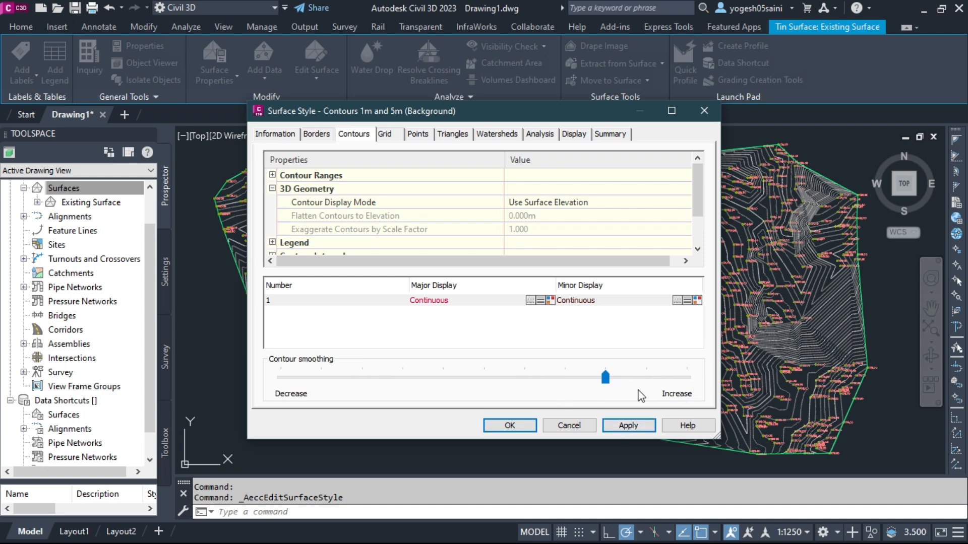
click(623, 427)
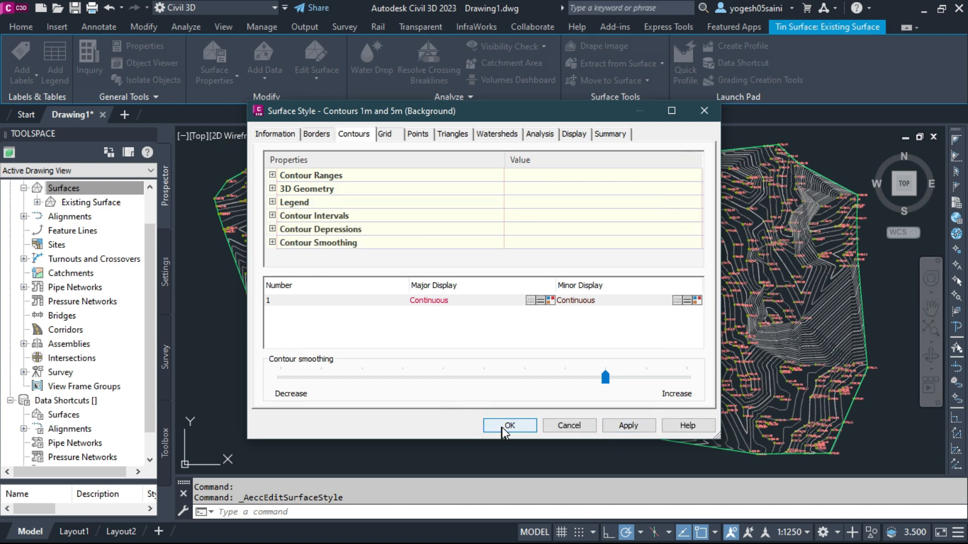
Change the contour smoothing type to Spline curve and apply the change to the surface style.
click(272, 243)
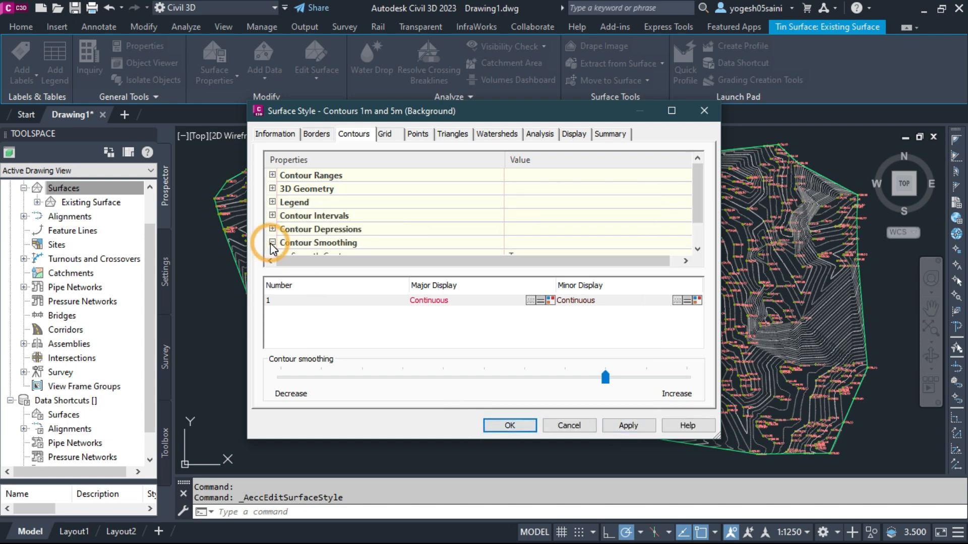
scroll(379, 220, down, 1)
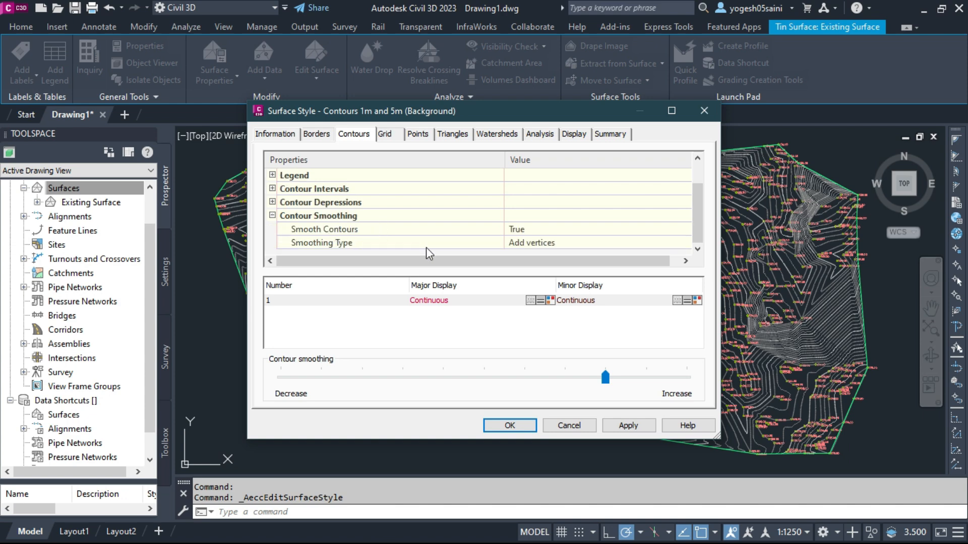
click(563, 244)
click(582, 241)
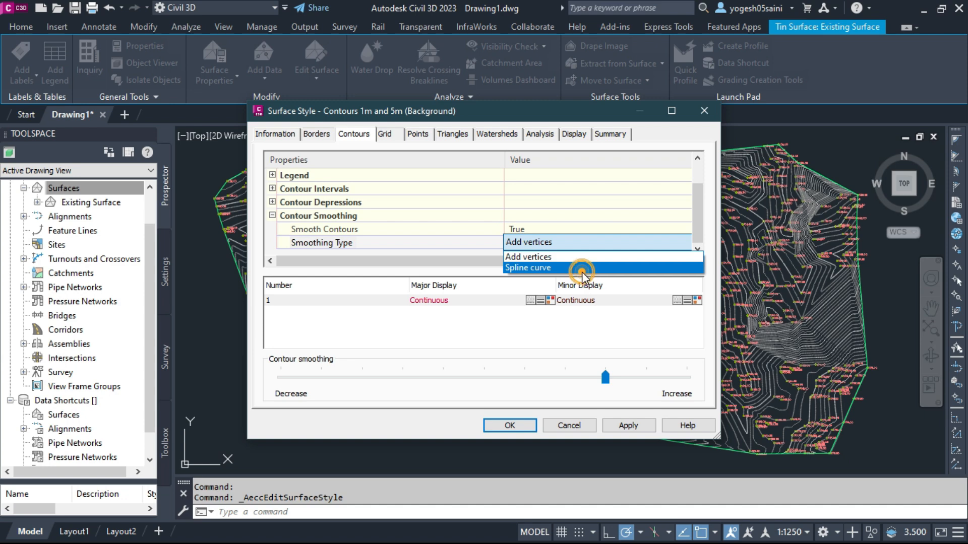
click(581, 270)
click(564, 247)
click(565, 247)
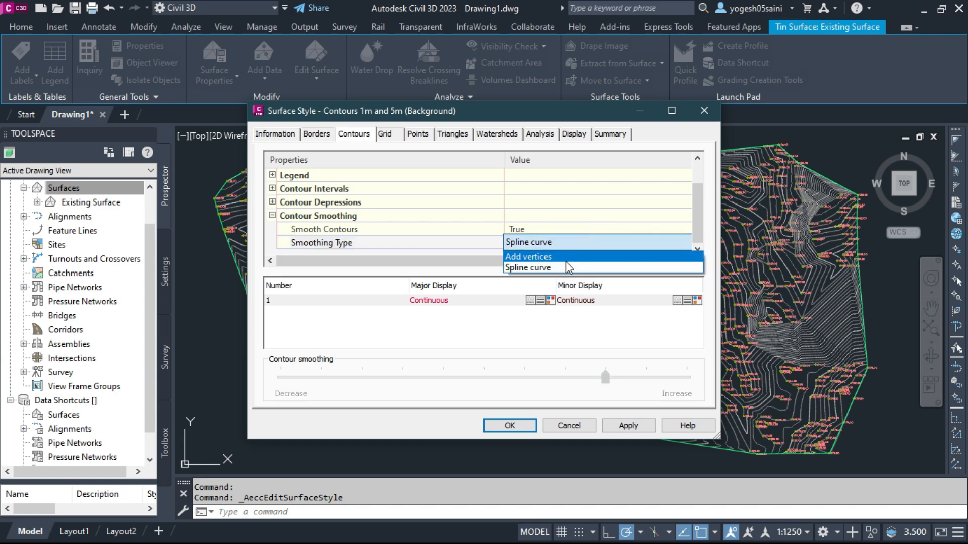
click(570, 268)
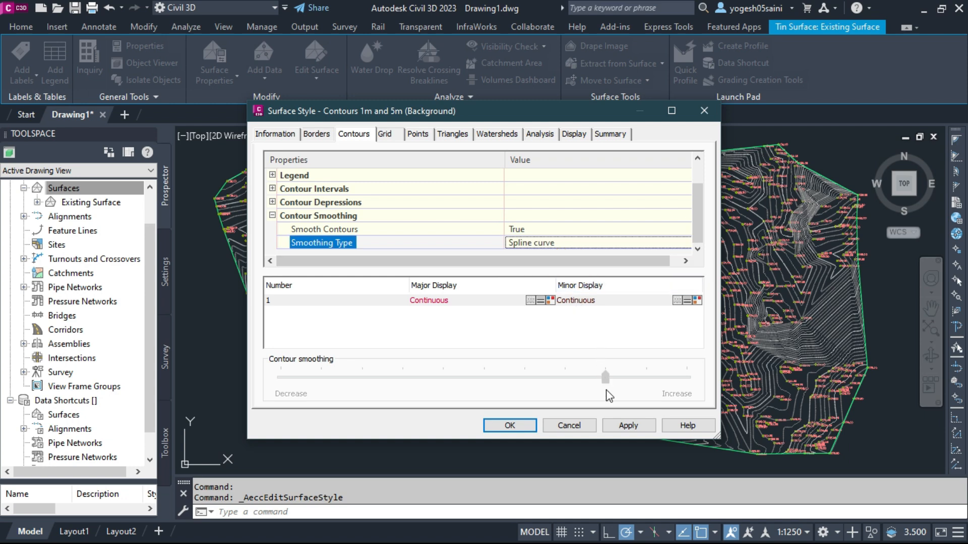
click(636, 427)
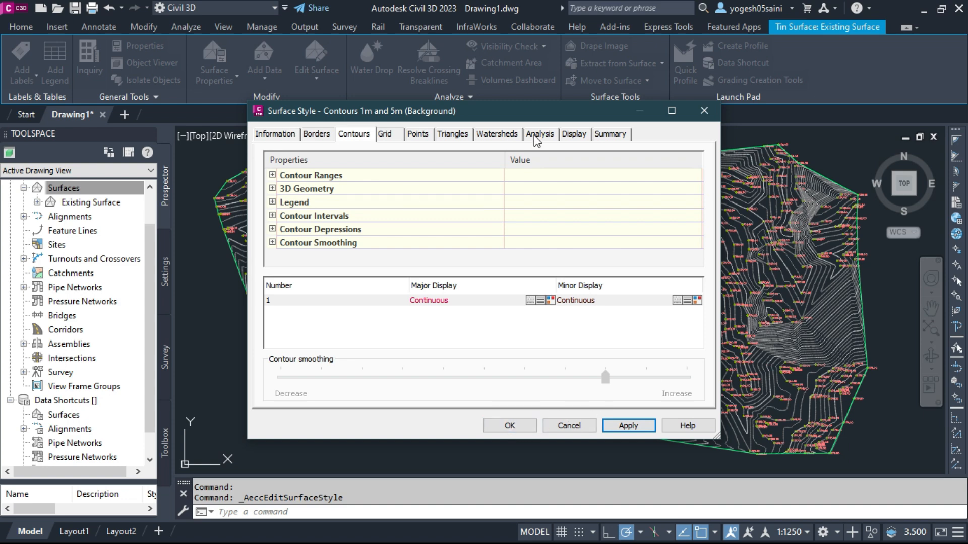
Make the user contours component visible in the style's plan display, apply it and finish editing the surface style.
click(579, 135)
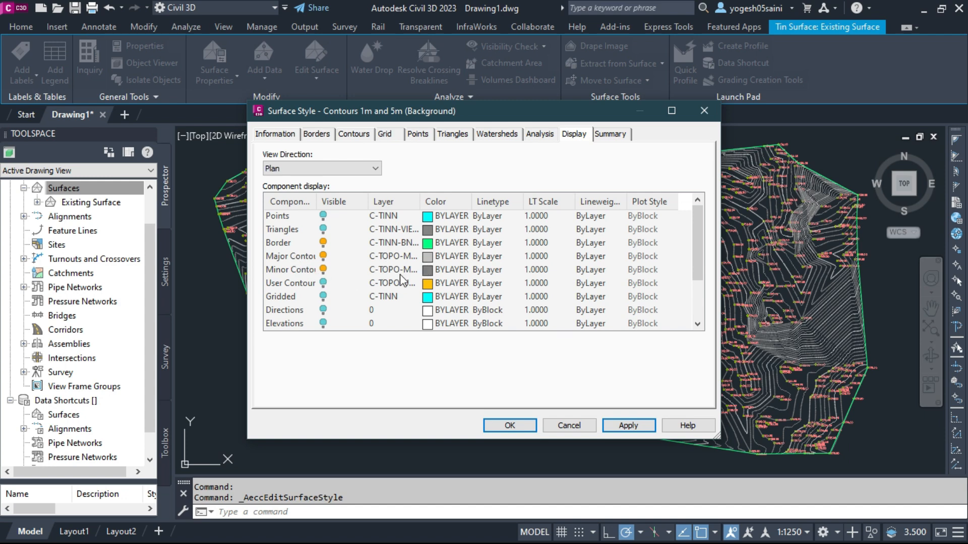
click(323, 283)
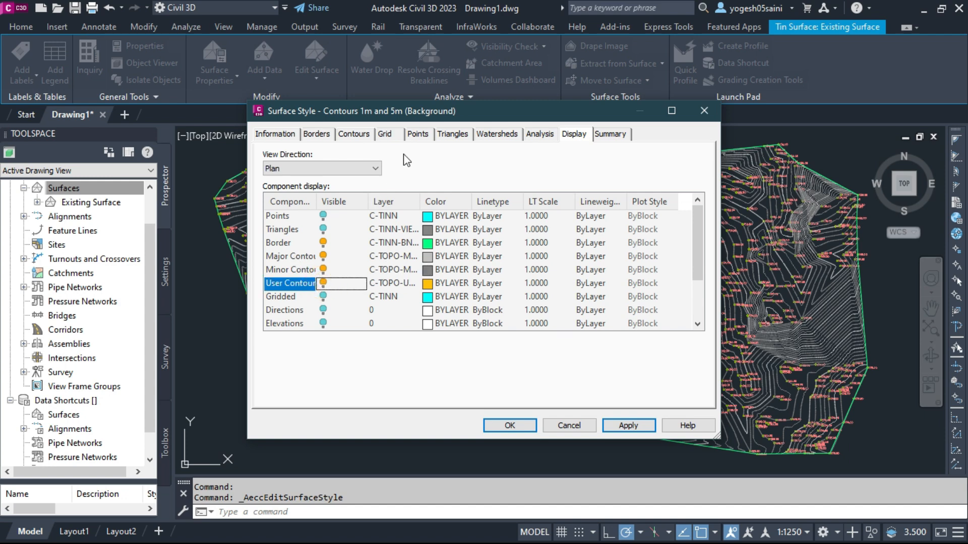
mouse_move(425, 110)
mouse_down()
mouse_move(347, 97)
mouse_move(180, 41)
mouse_move(188, 10)
mouse_up()
click(387, 327)
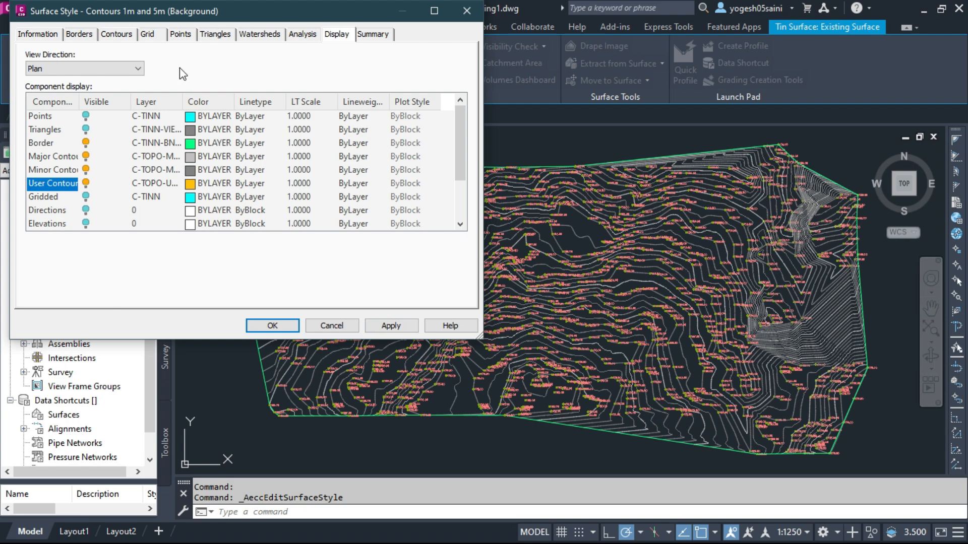
drag(186, 16, 343, 40)
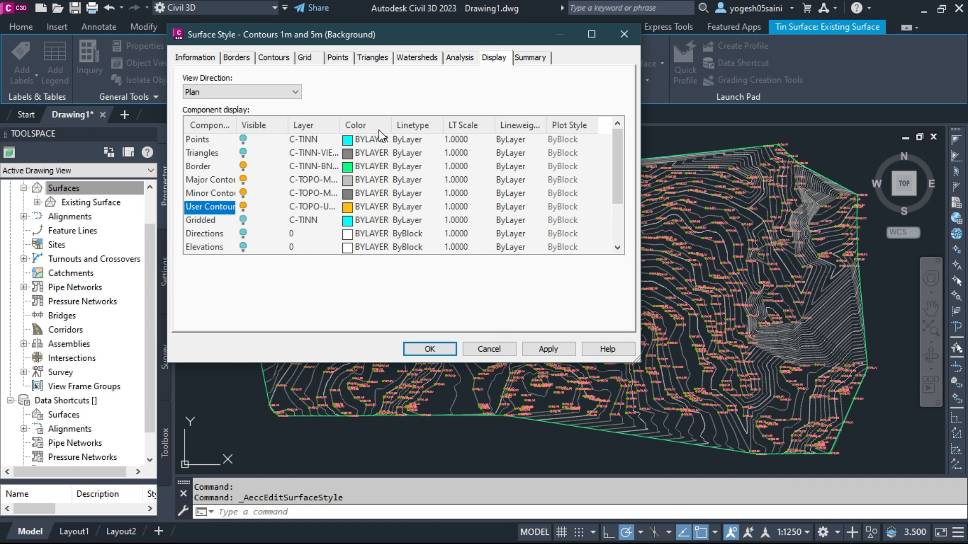
click(429, 350)
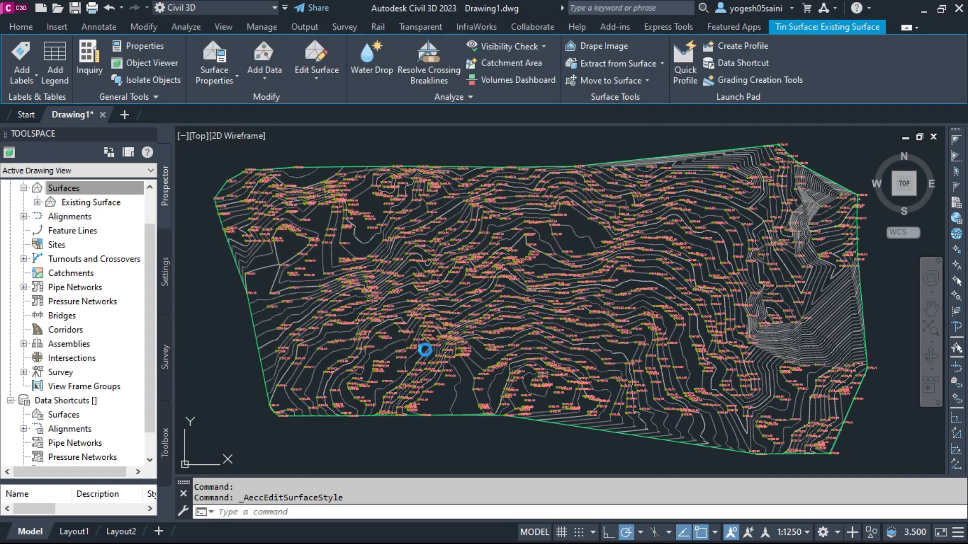
Show the selected Existing Surface in the Object Viewer and view it shaded from an isometric direction.
middle_drag(494, 370, 488, 364)
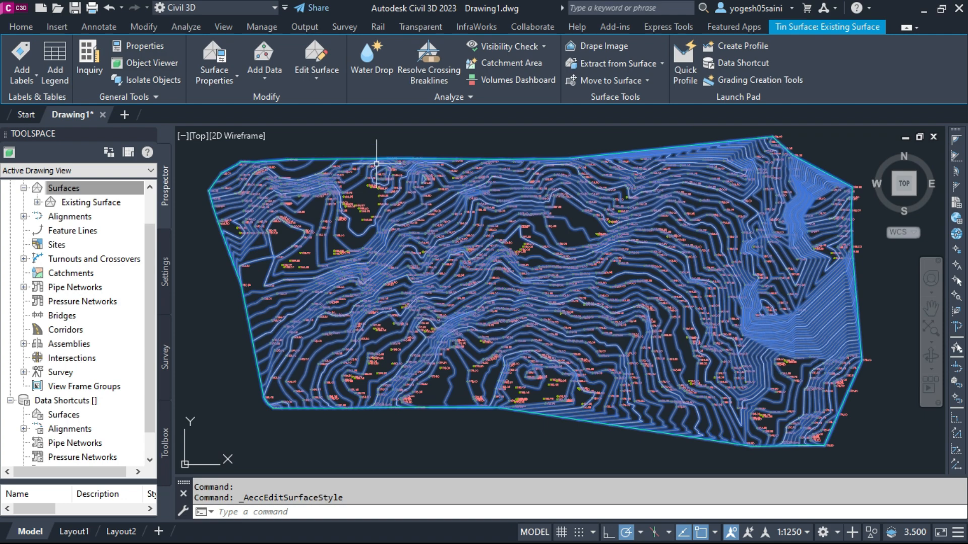
click(155, 63)
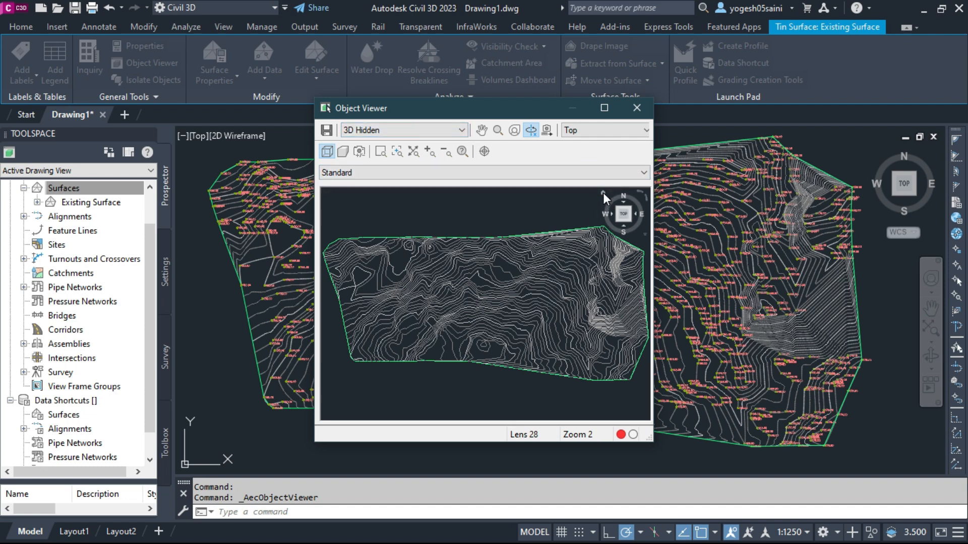
click(603, 193)
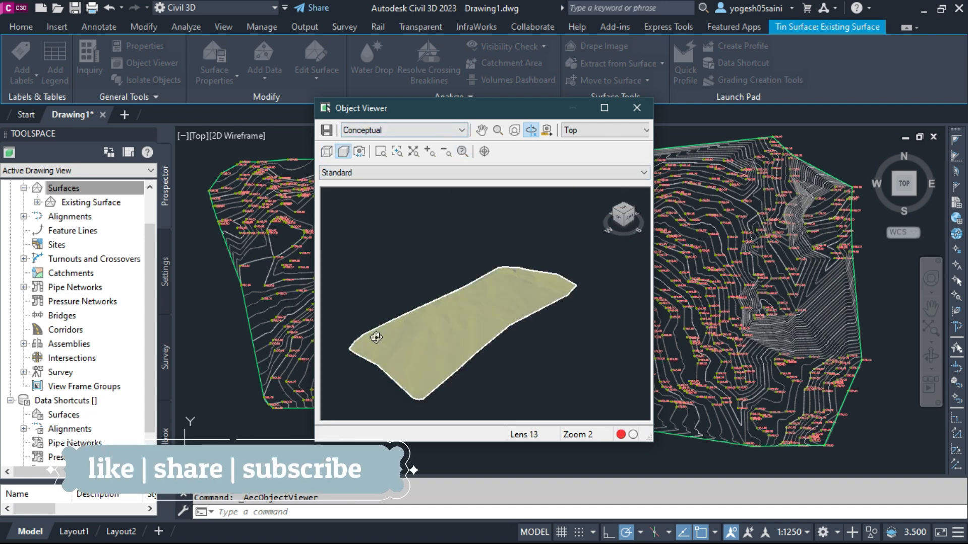
scroll(374, 340, up, 4)
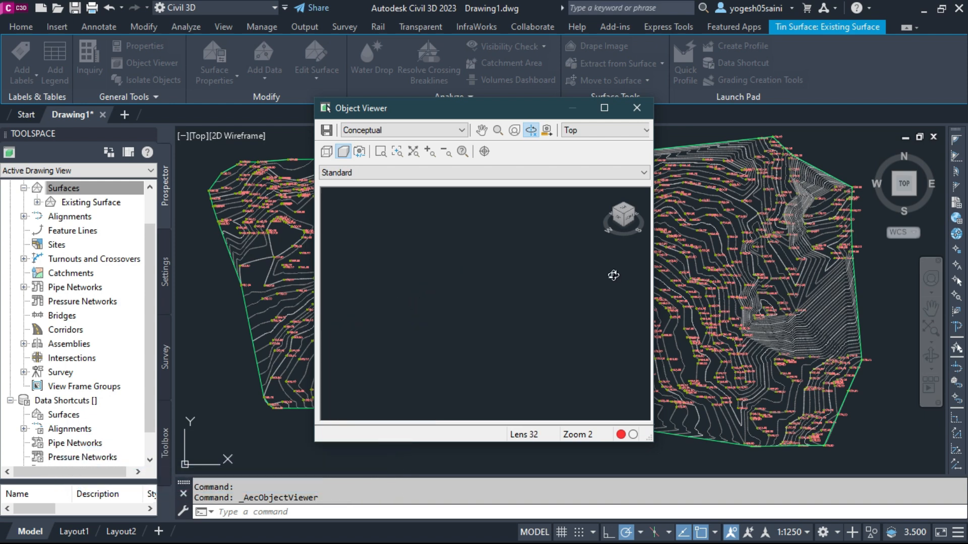
click(625, 217)
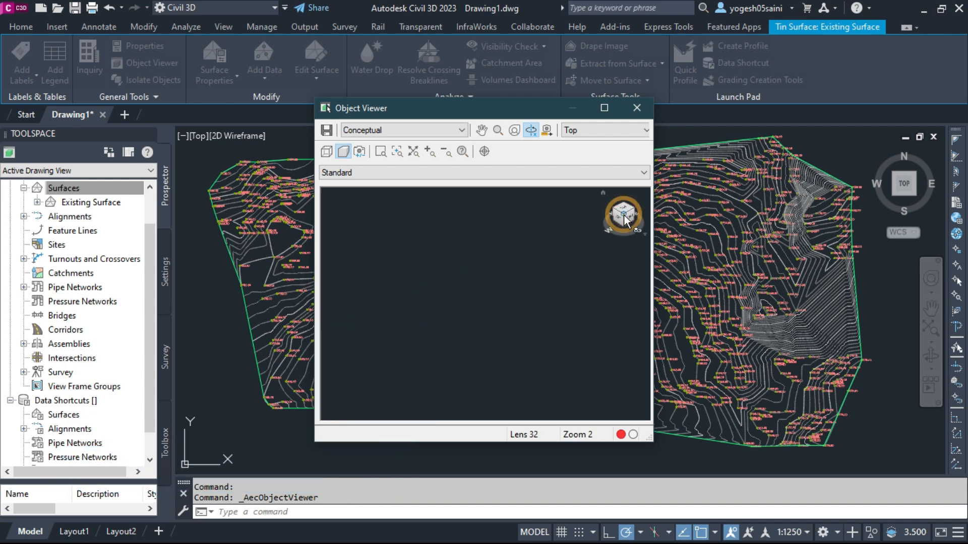
scroll(465, 326, up, 2)
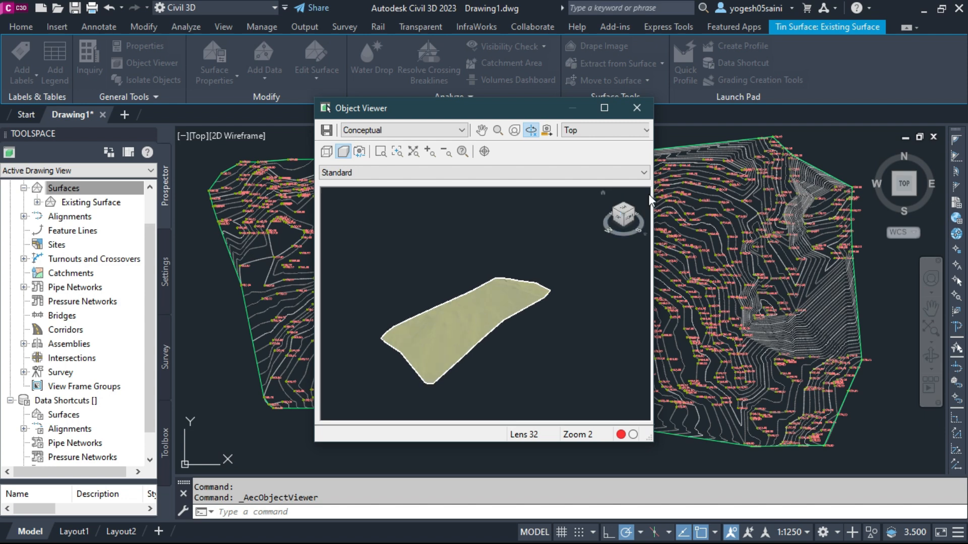
Maximize the Object Viewer and examine the shaded terrain up close from the top-left-front isometric corner.
click(615, 111)
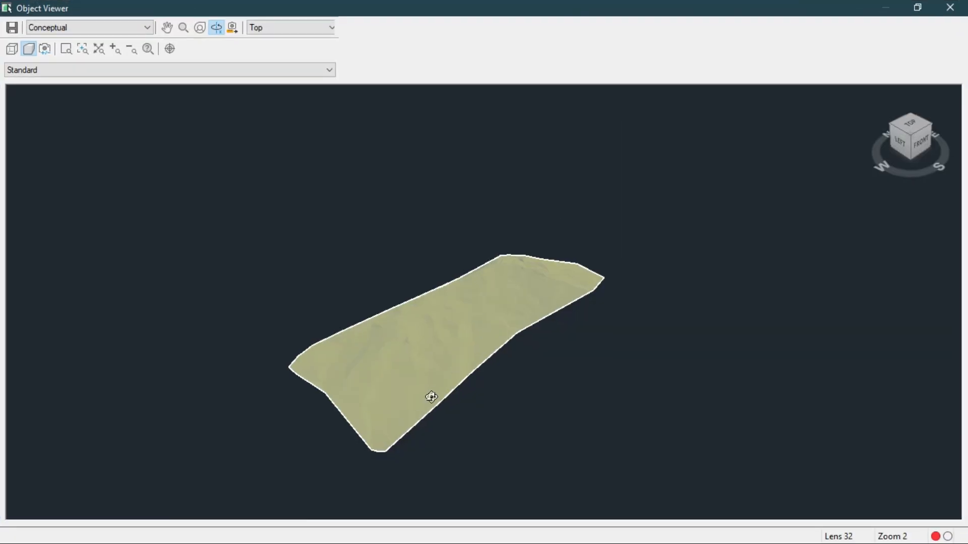
scroll(404, 401, up, 2)
middle_drag(434, 352, 450, 332)
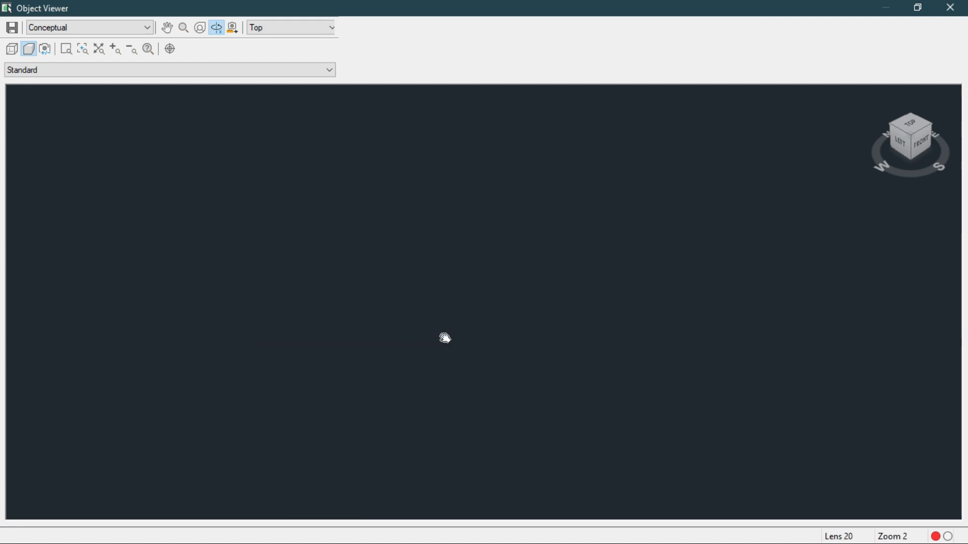
click(913, 138)
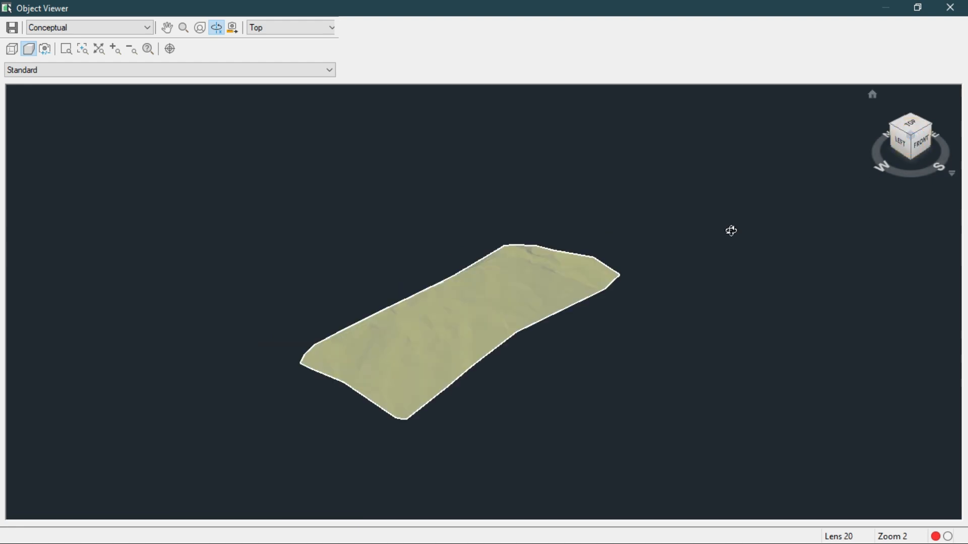
scroll(475, 334, up, 2)
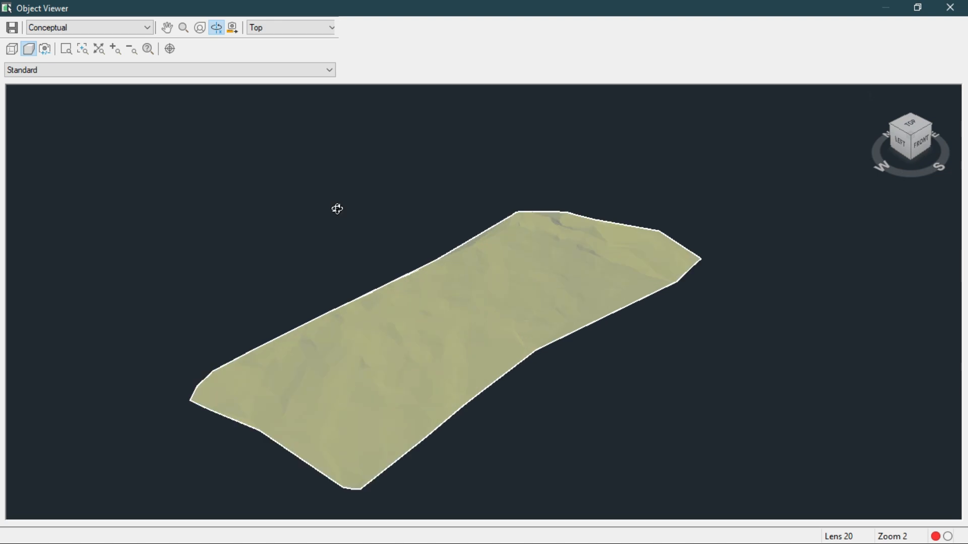
Switch the Object Viewer's visual style to Realistic and examine the triangulated surface.
click(133, 28)
click(84, 76)
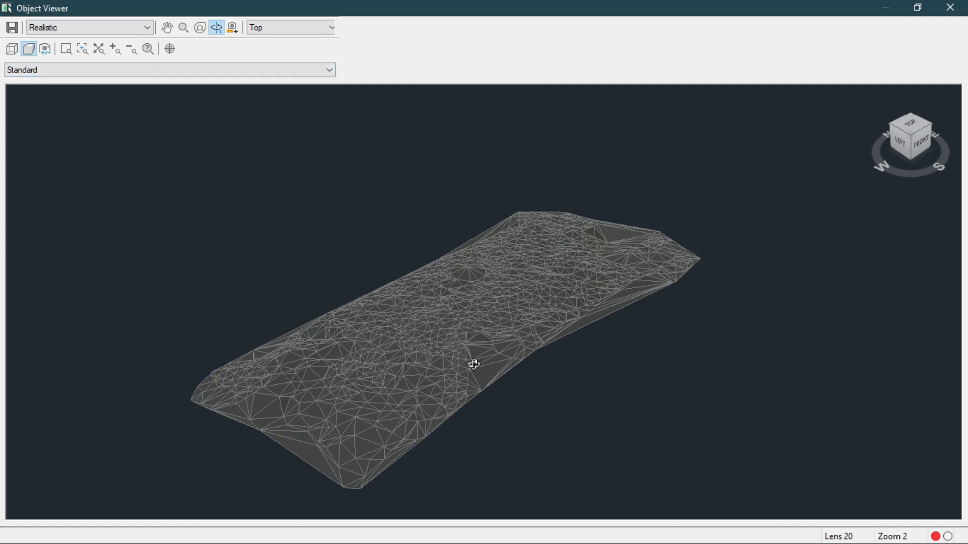
scroll(475, 365, up, 2)
middle_drag(474, 364, 477, 354)
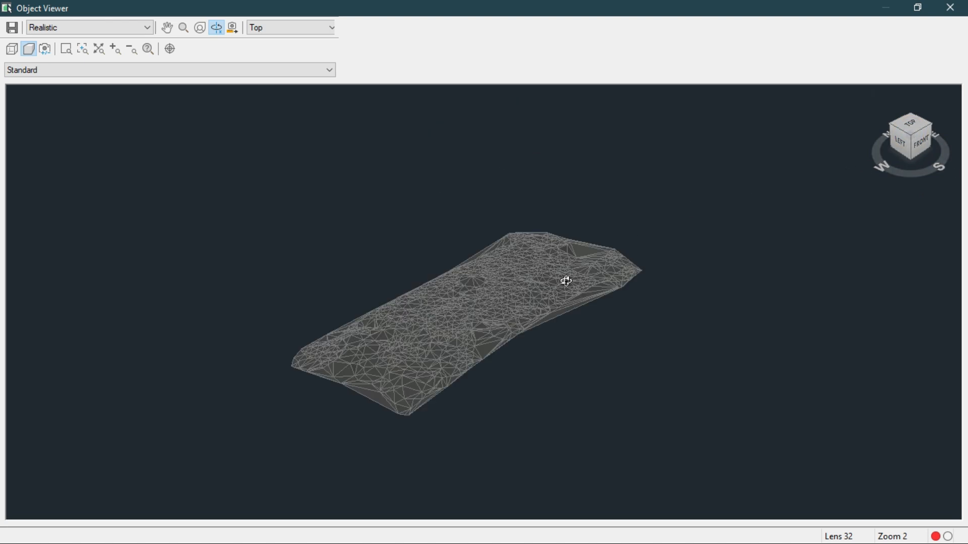
Orbit the Realistic surface and examine its triangulation from low side angles and the top-front-right isometric corner.
drag(530, 281, 588, 222)
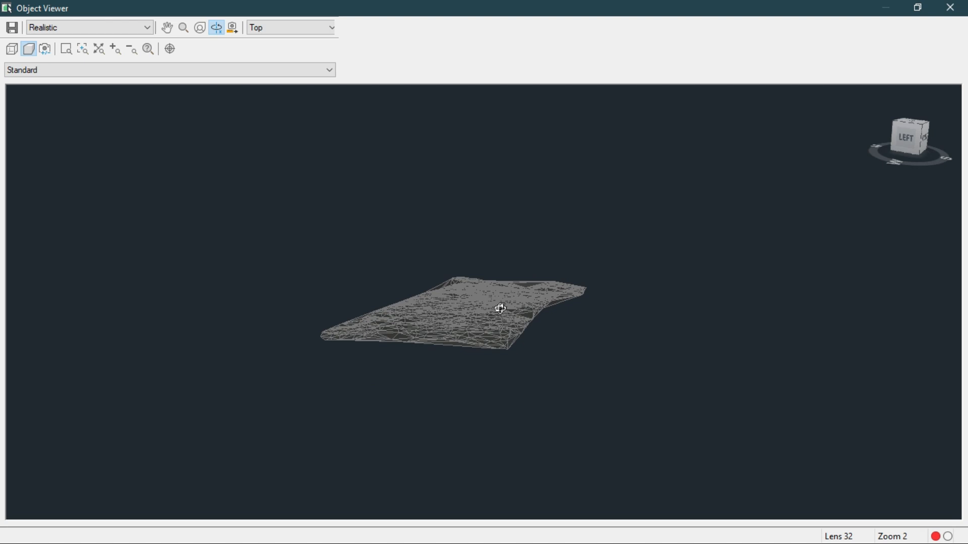
scroll(489, 314, up, 3)
scroll(488, 316, up, 3)
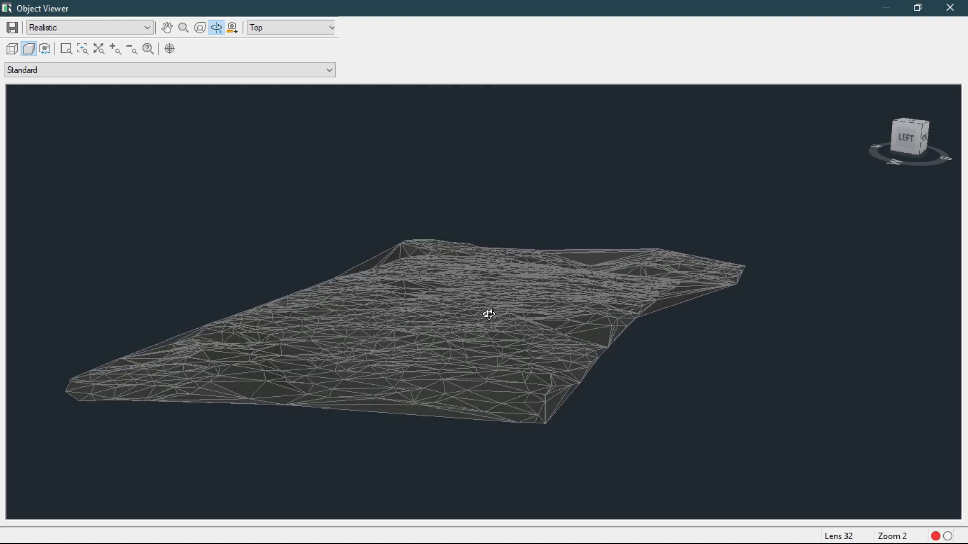
drag(488, 315, 398, 345)
drag(679, 311, 773, 220)
drag(706, 220, 443, 304)
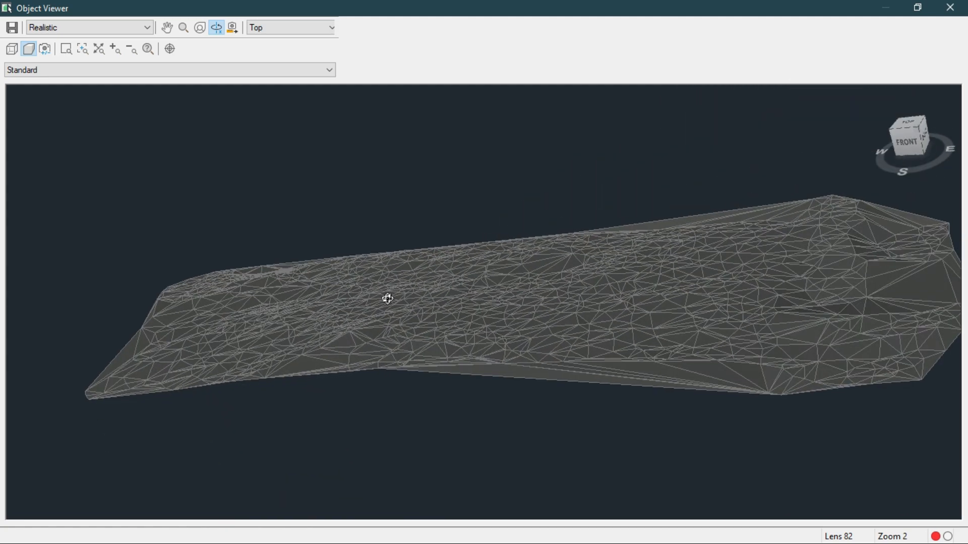
drag(281, 309, 875, 335)
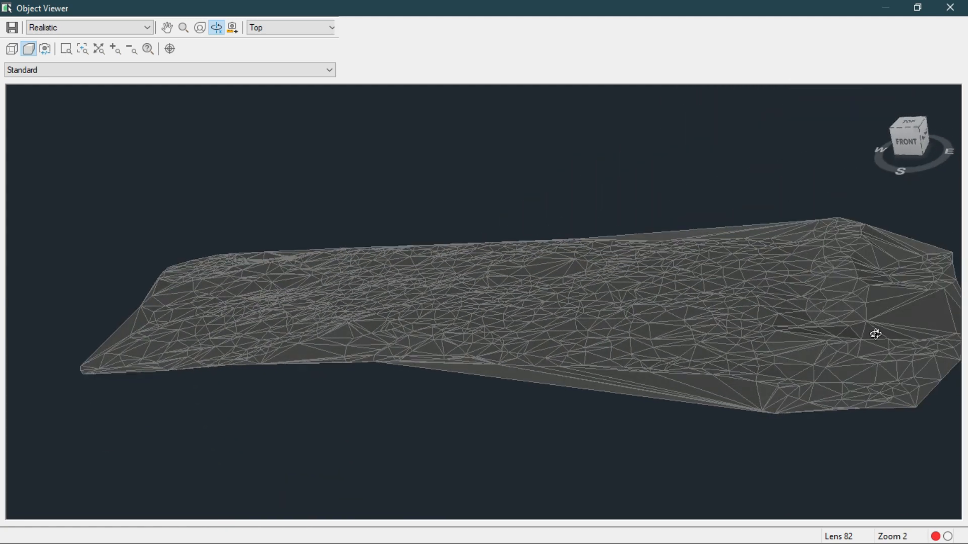
mouse_move(886, 300)
mouse_down()
mouse_move(895, 301)
mouse_move(883, 316)
mouse_up()
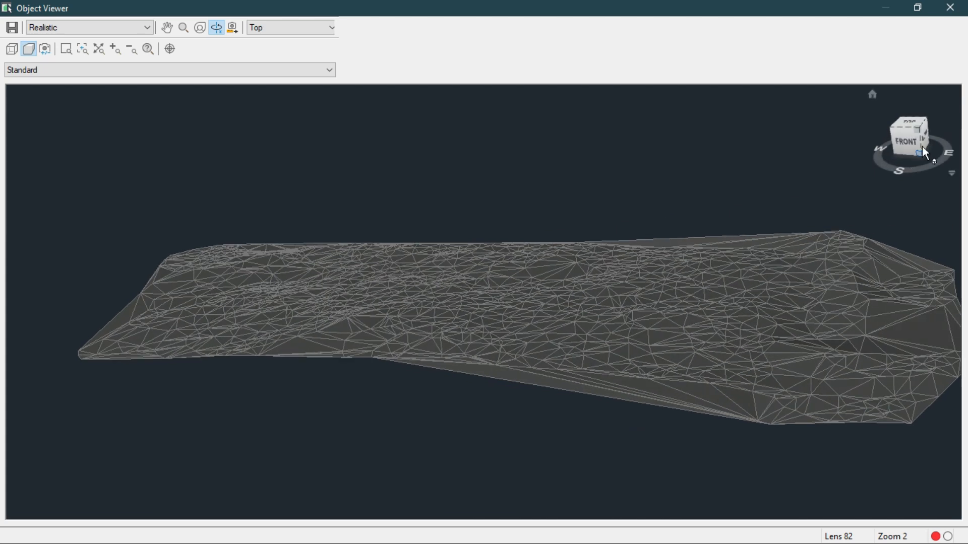
click(919, 129)
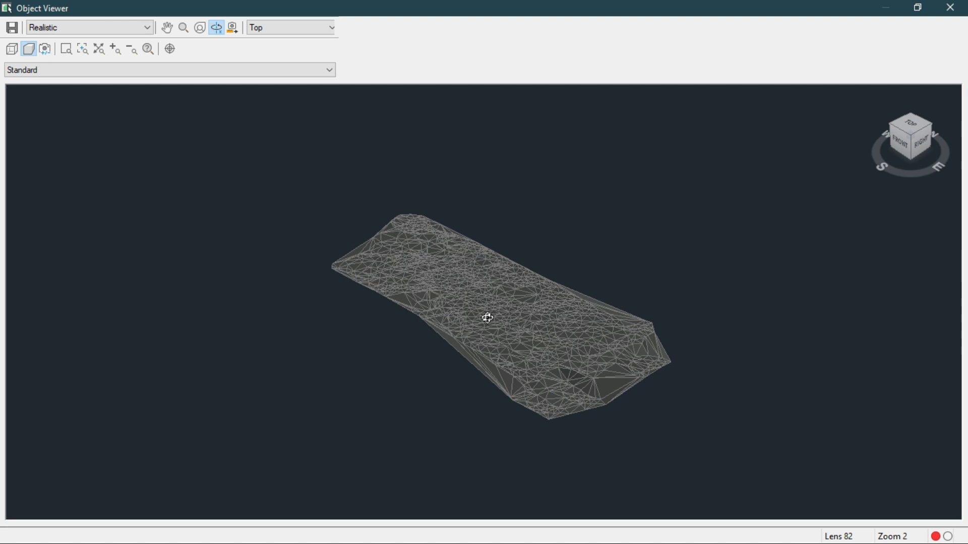
scroll(487, 318, up, 2)
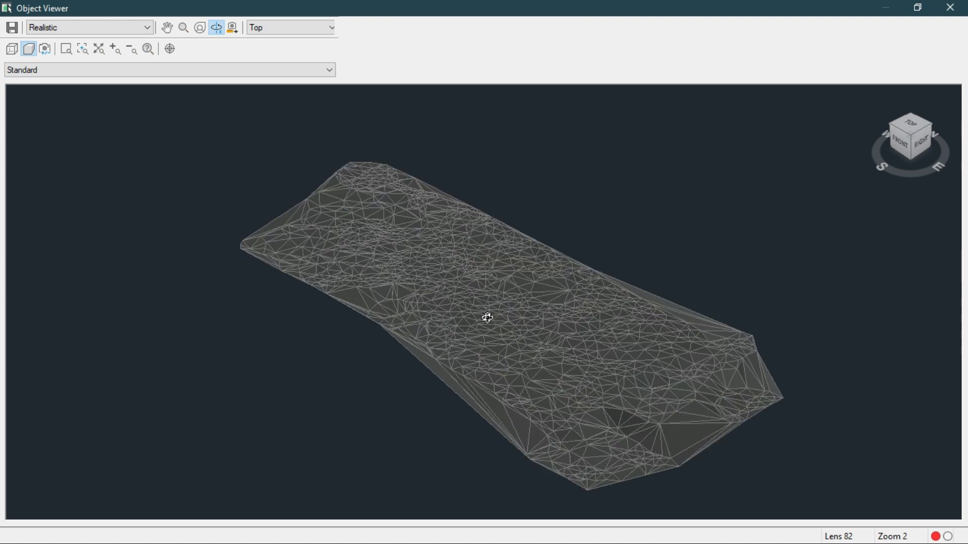
Examine the terrain relief up close in the Shaded visual style and close the Object Viewer.
click(100, 29)
click(84, 86)
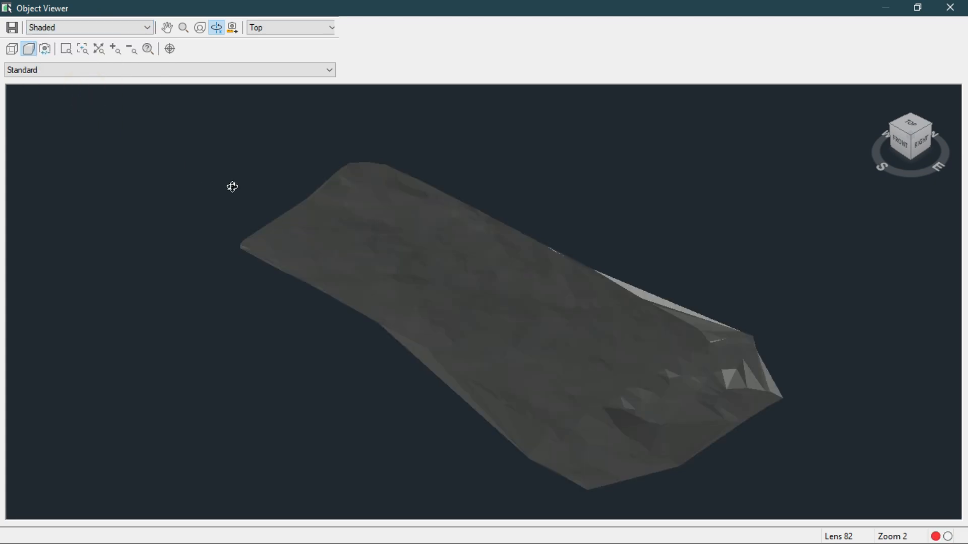
scroll(395, 256, up, 3)
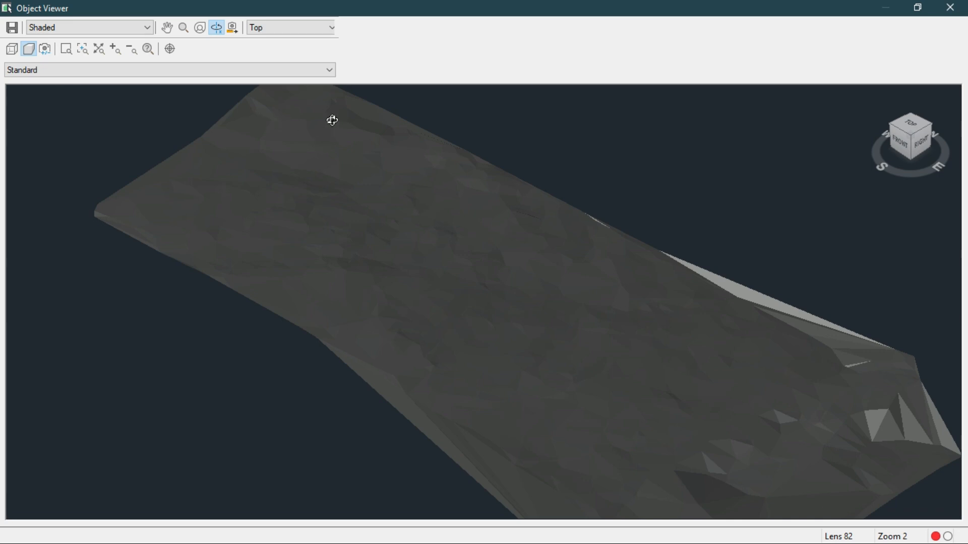
scroll(321, 132, up, 5)
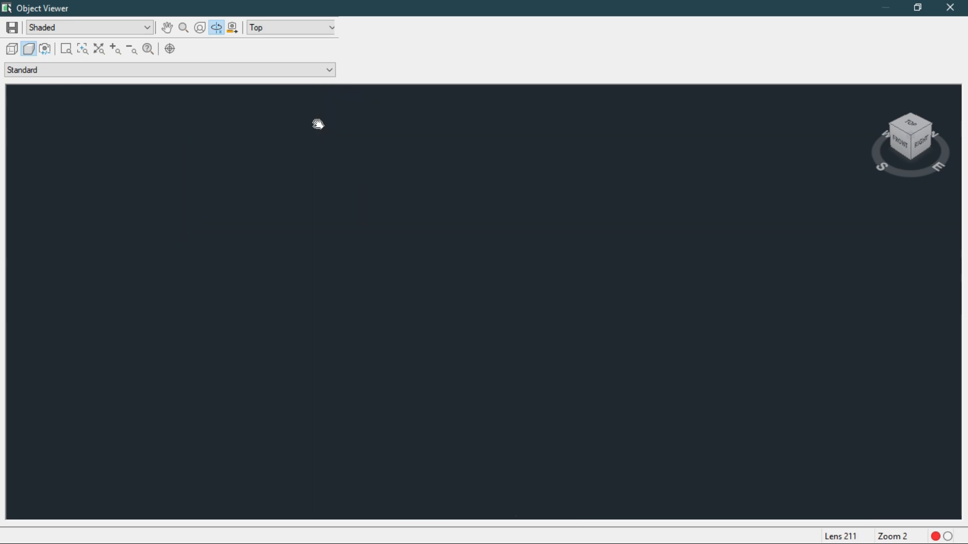
middle_drag(319, 124, 319, 130)
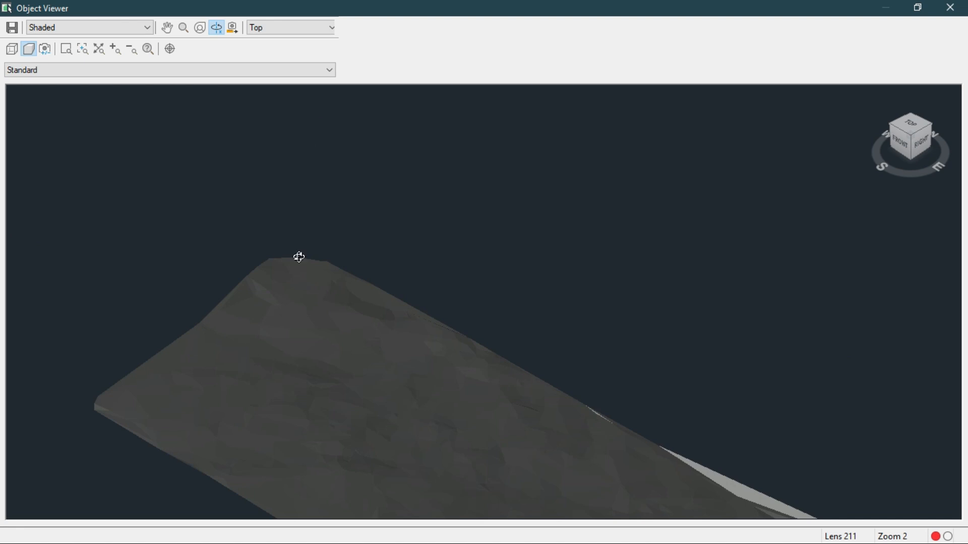
scroll(300, 330, up, 2)
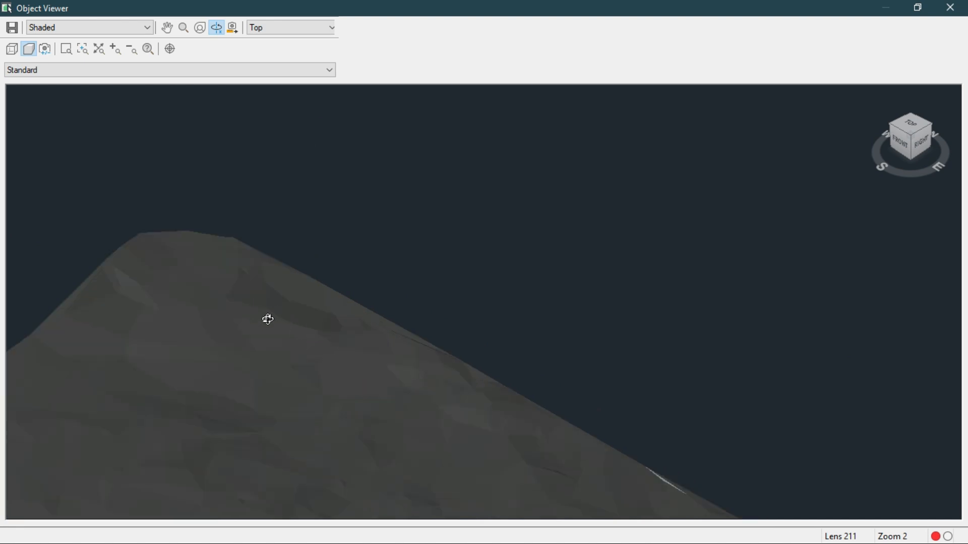
scroll(230, 333, up, 3)
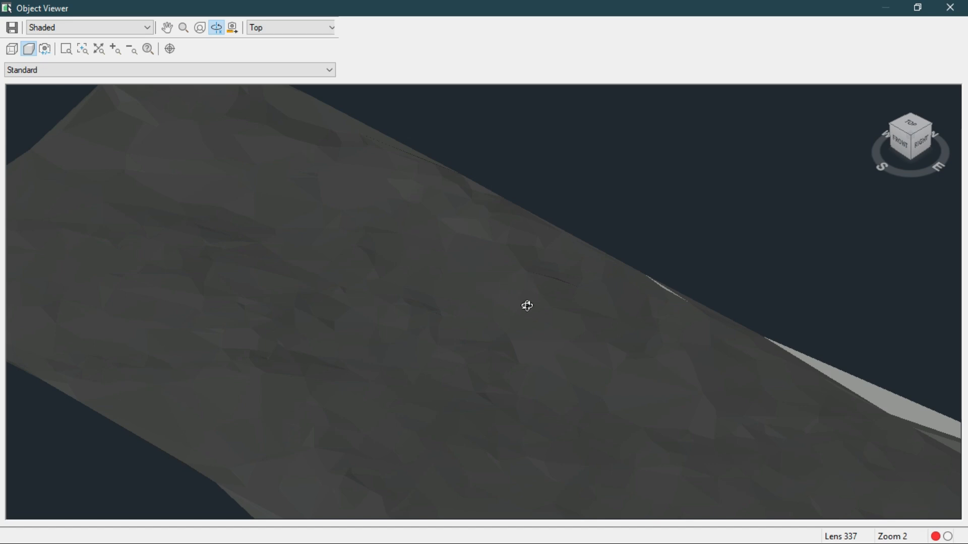
middle_drag(523, 299, 515, 291)
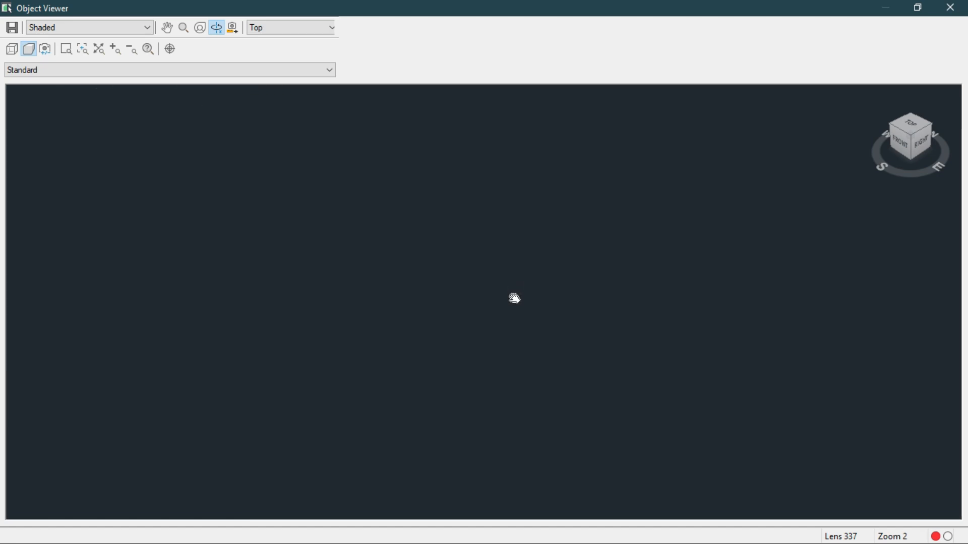
click(910, 137)
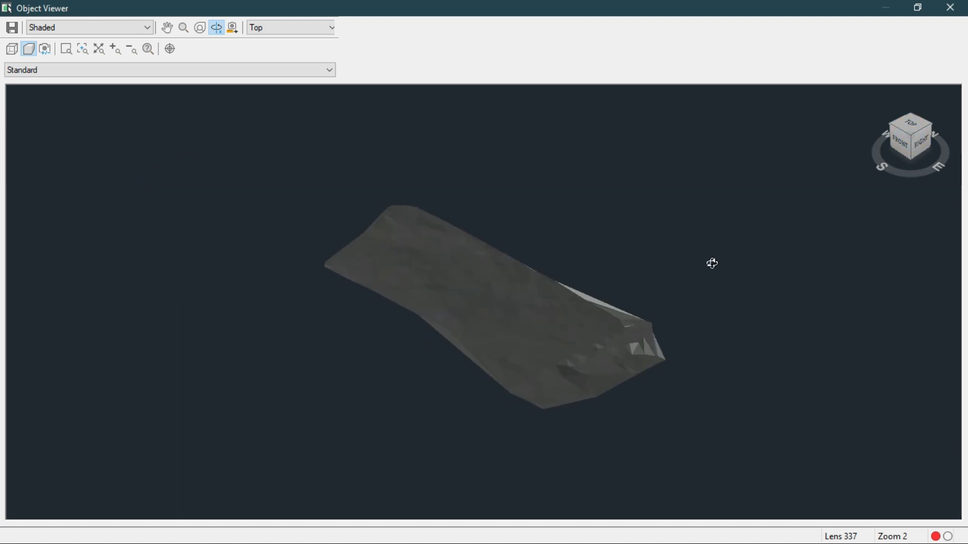
click(947, 6)
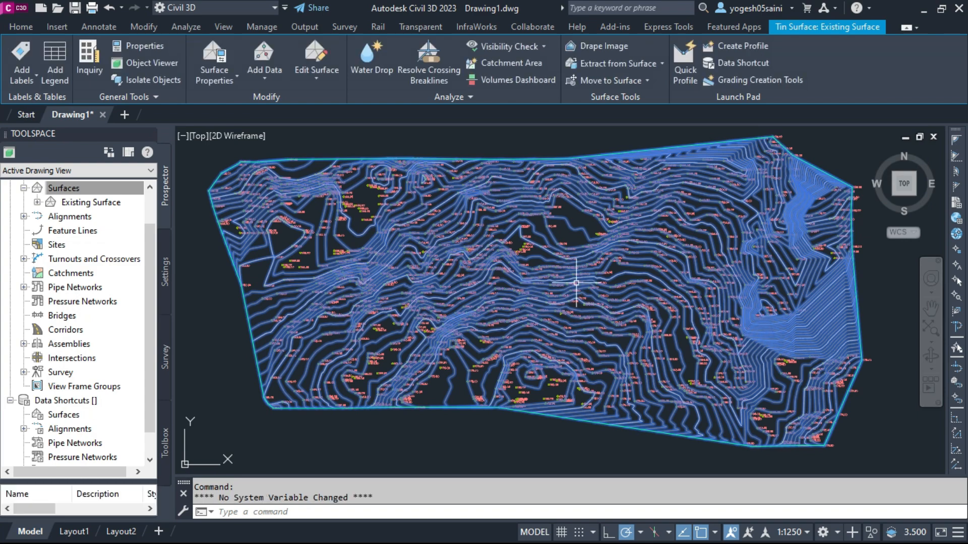
mouse_move(576, 283)
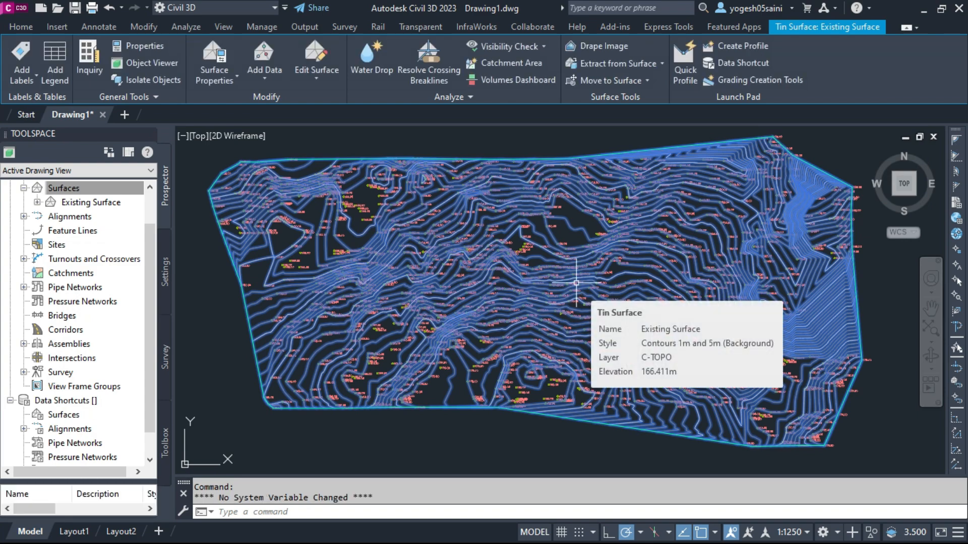
click(438, 452)
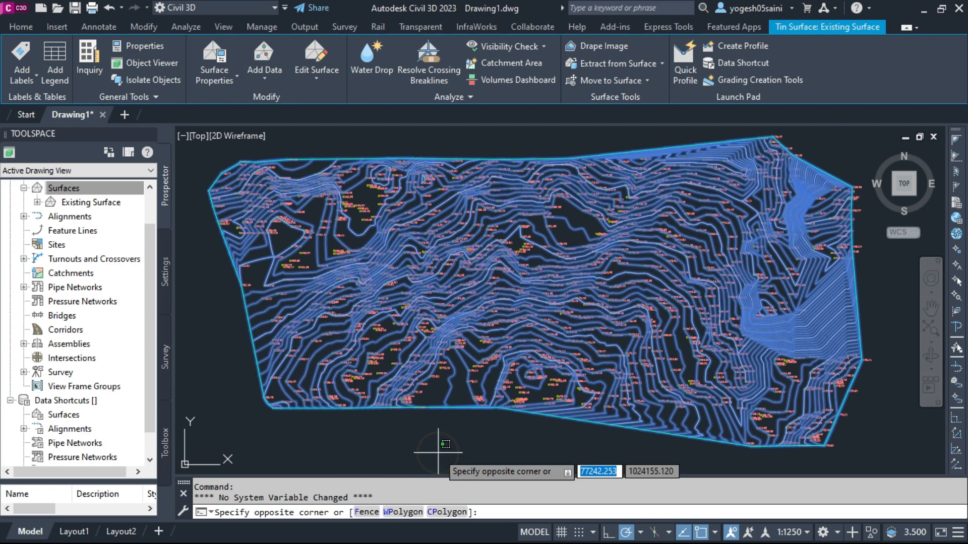
click(359, 427)
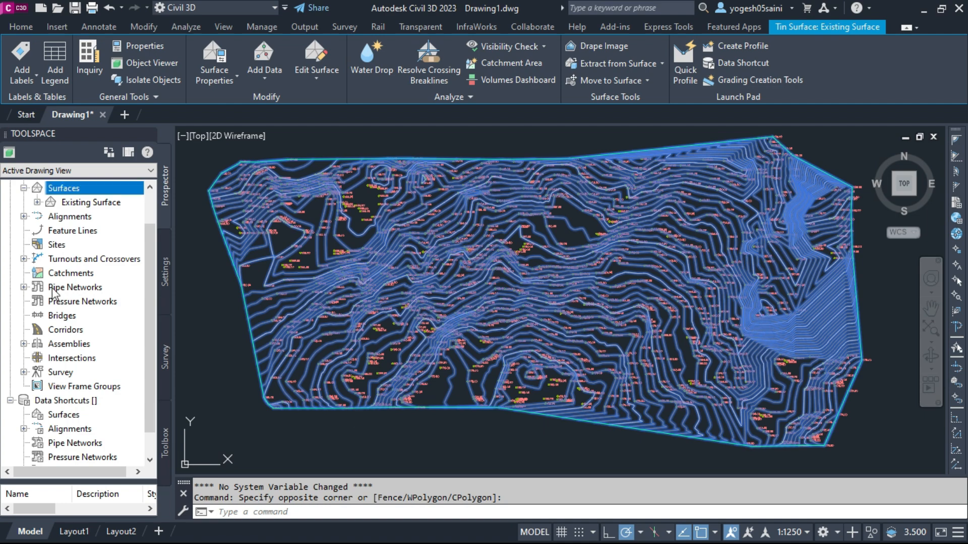
Make the Elevations component visible in the surface style's plan display, apply it and deselect the surface.
click(231, 86)
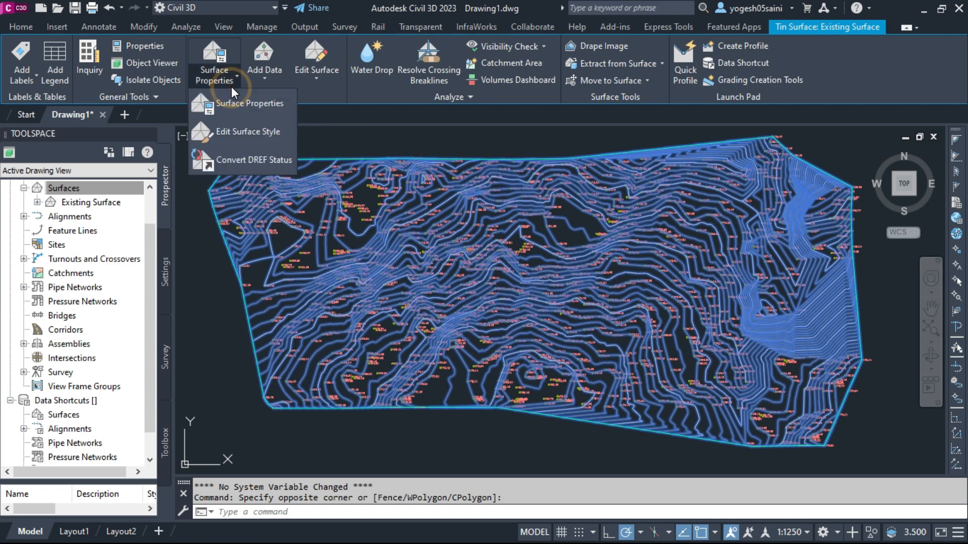
click(257, 132)
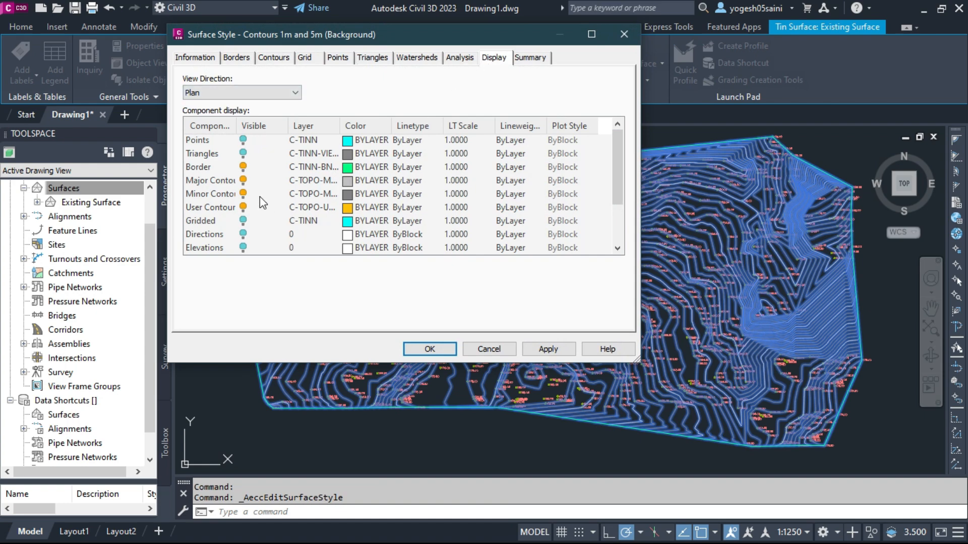
scroll(263, 198, down, 2)
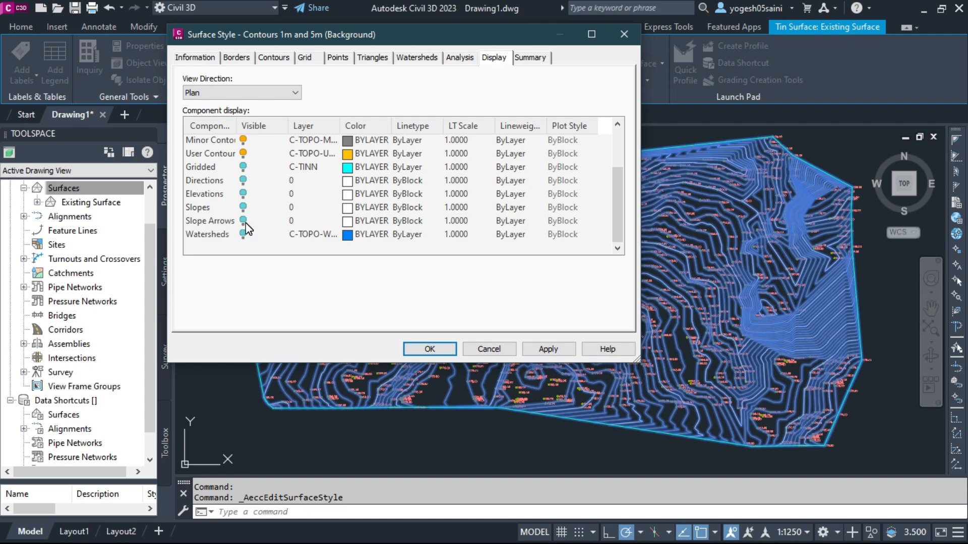
click(243, 194)
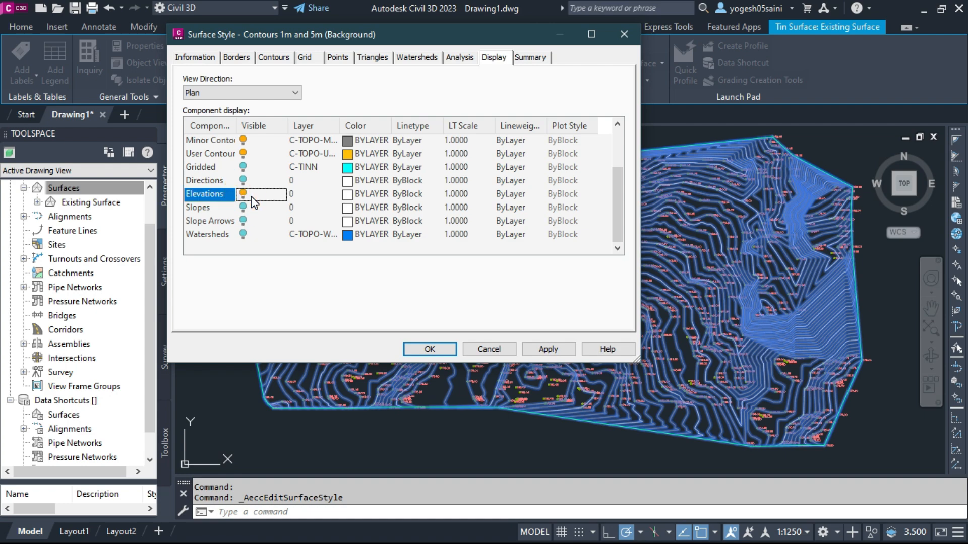
click(543, 348)
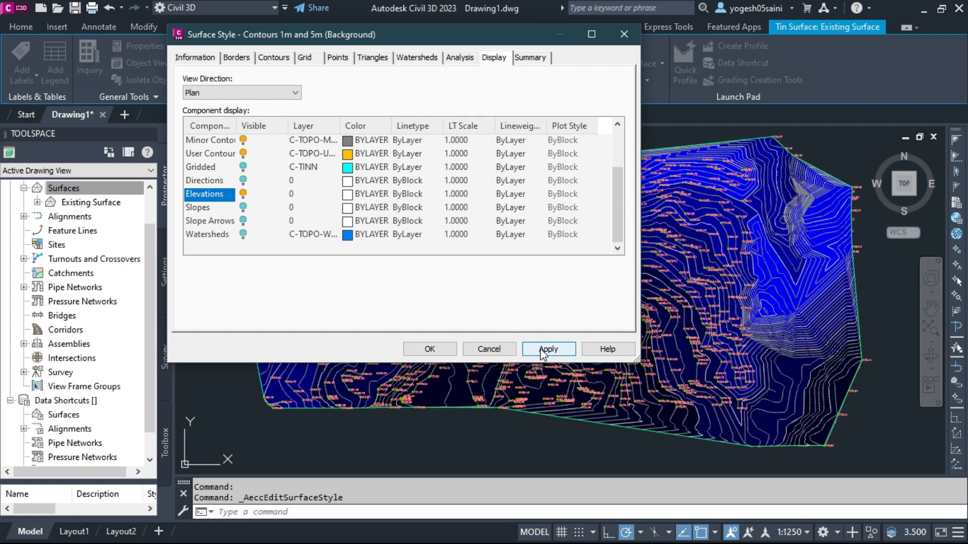
click(428, 349)
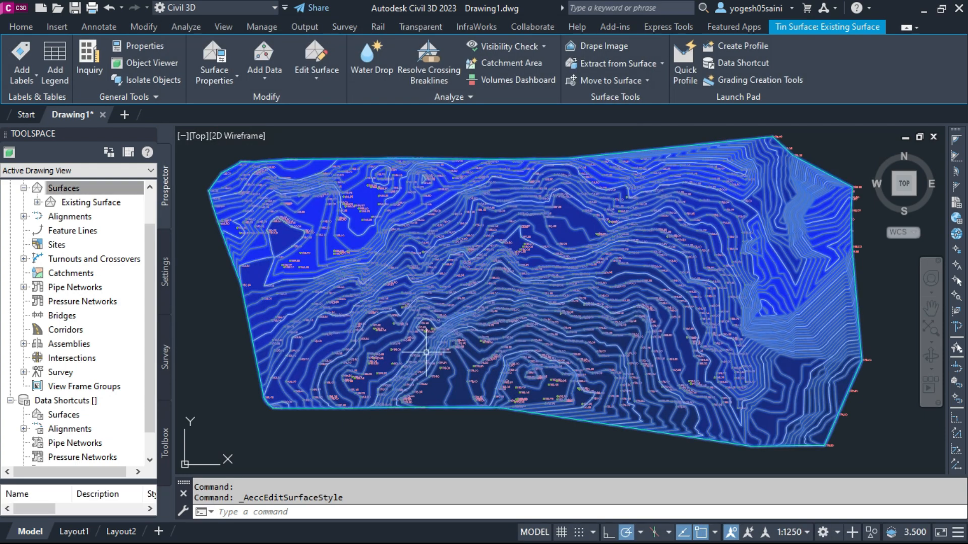
key(Escape)
key(Escape)
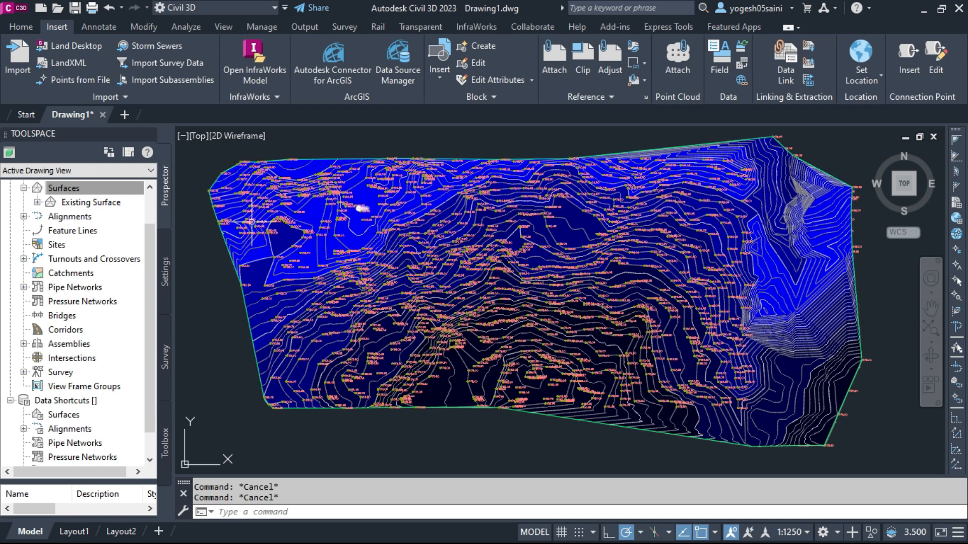
Start a new point group with its point label style set to <none> to hide the elevation labels on the surface.
middle_drag(194, 278, 201, 281)
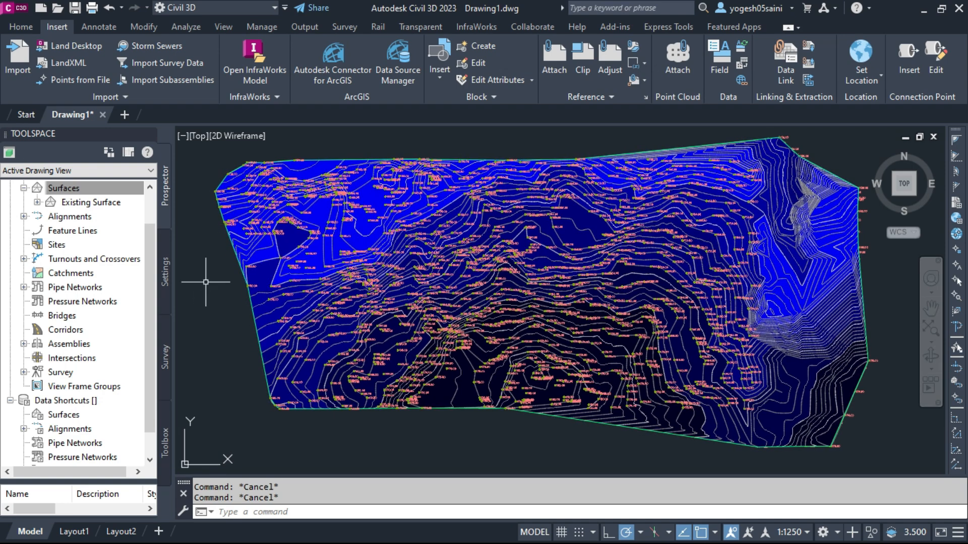
scroll(500, 298, up, 5)
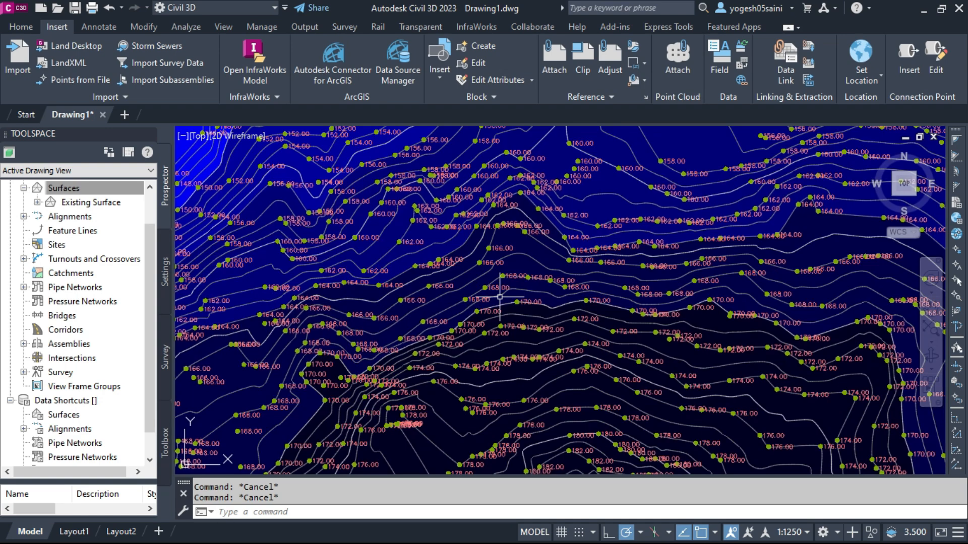
scroll(500, 298, up, 3)
scroll(509, 249, up, 4)
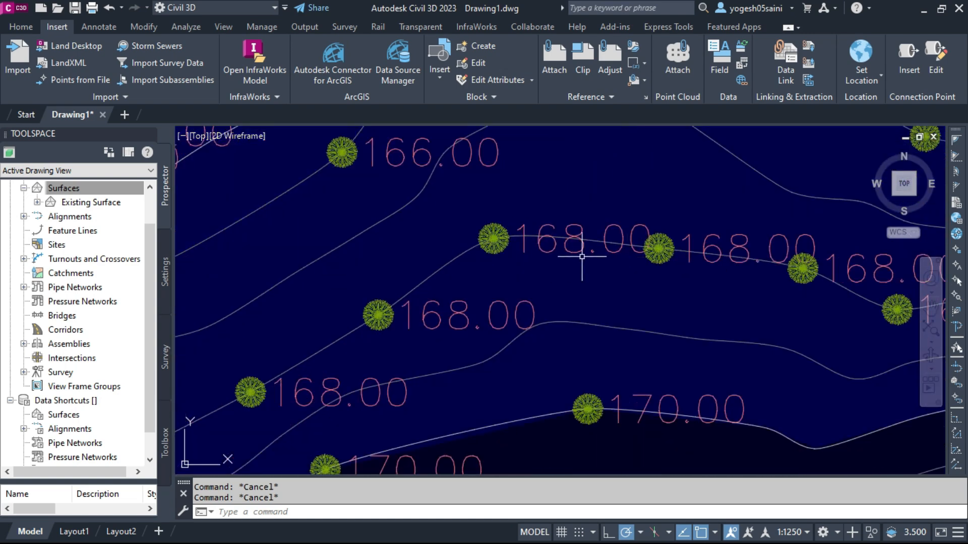
scroll(582, 257, down, 4)
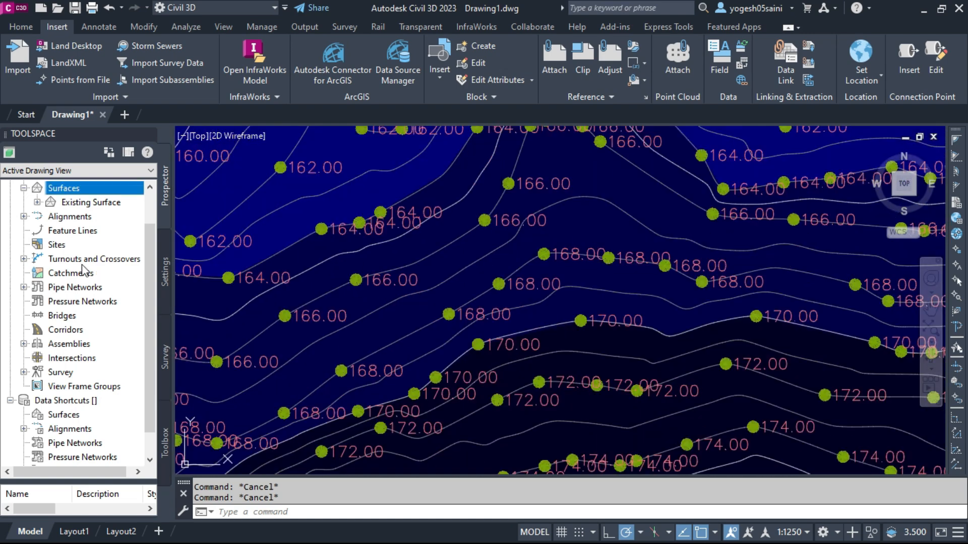
scroll(85, 271, up, 1)
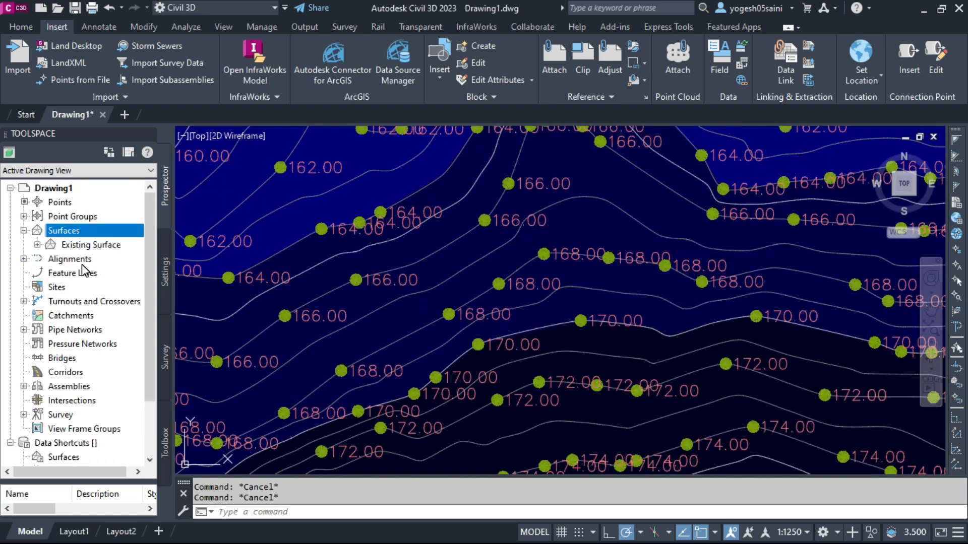
right_click(75, 217)
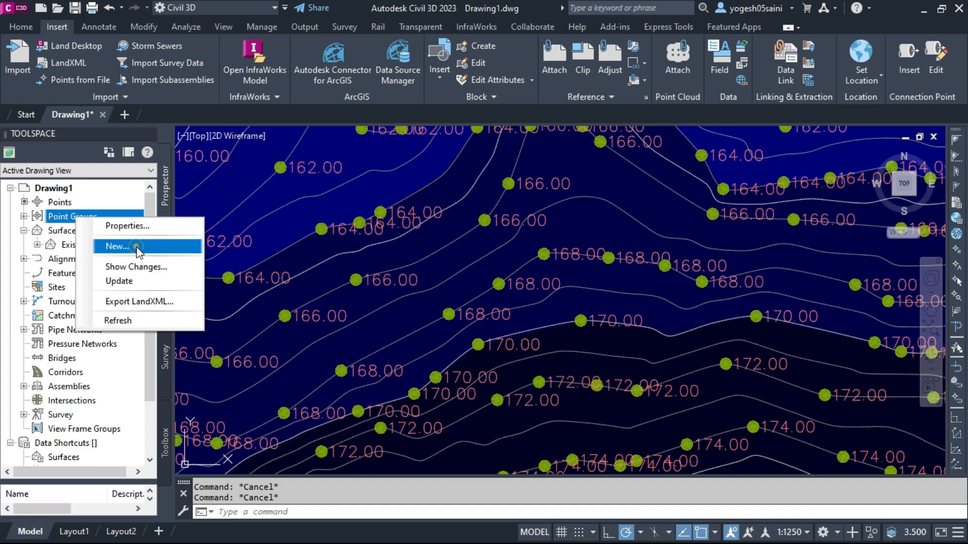
click(136, 247)
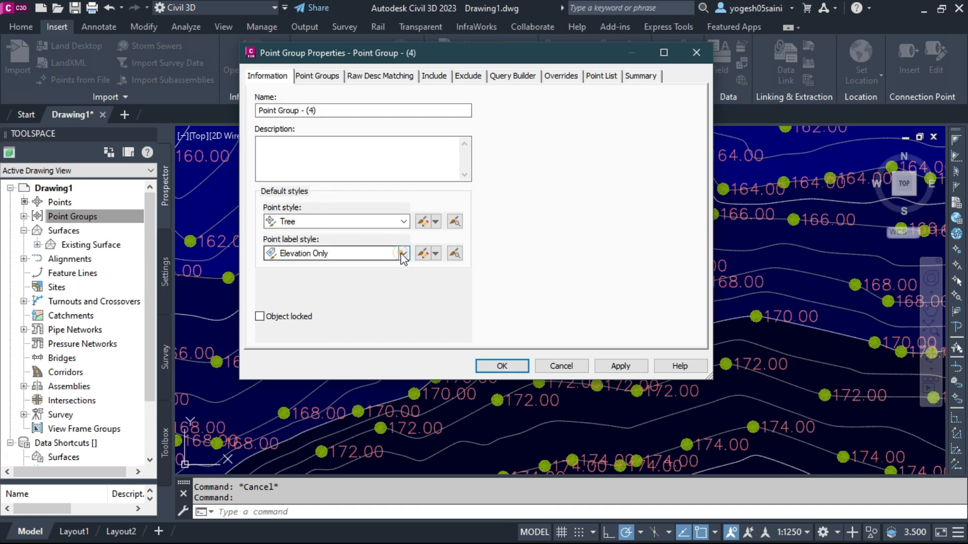
click(395, 254)
click(300, 262)
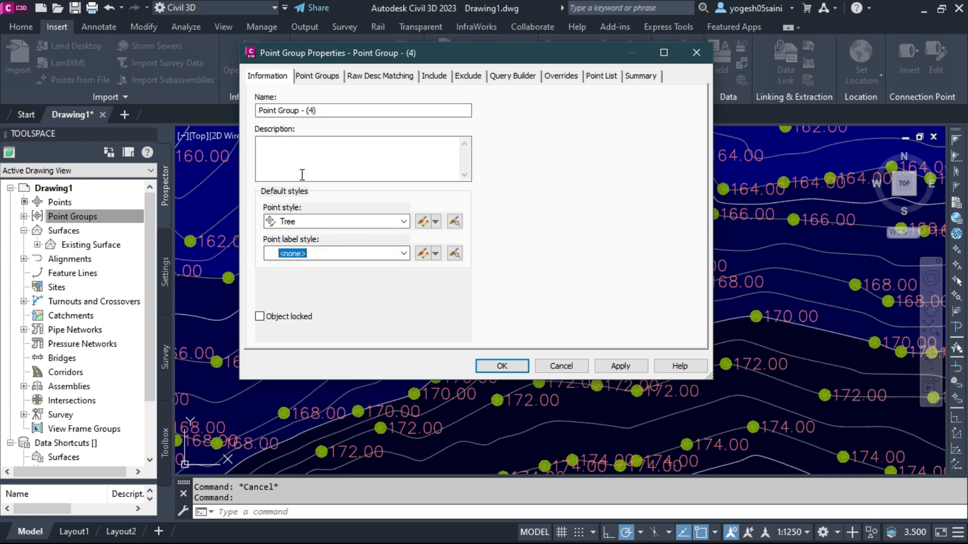
Include the Existing Group points in the new point group and create it.
click(313, 78)
click(263, 118)
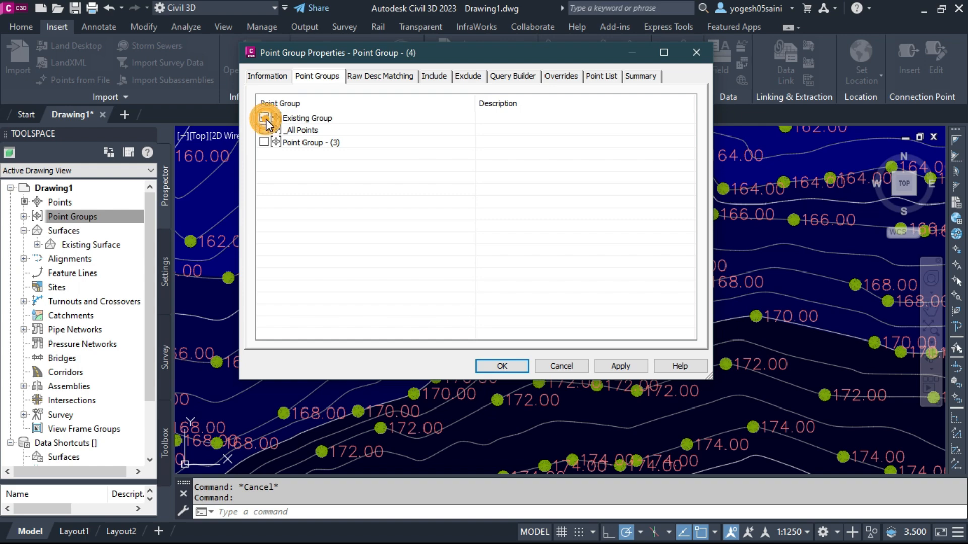
click(620, 366)
click(507, 366)
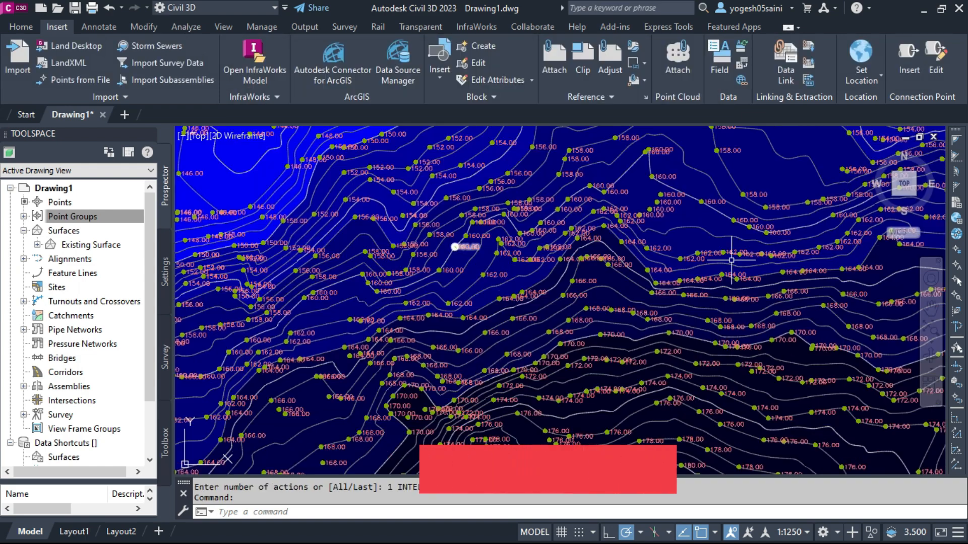
Run an Elevations analysis with 7 ranges in Existing Surface's properties.
scroll(700, 353, down, 3)
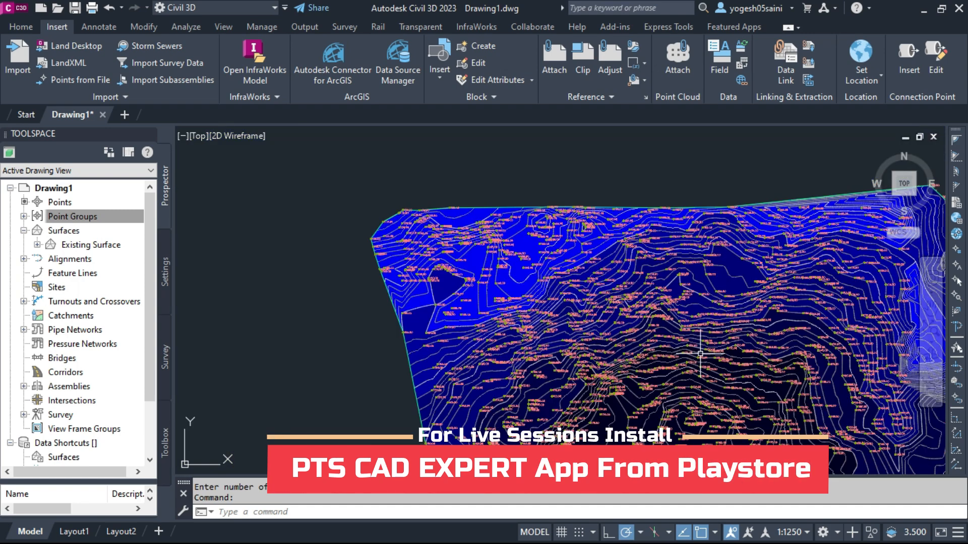
middle_drag(700, 354, 514, 298)
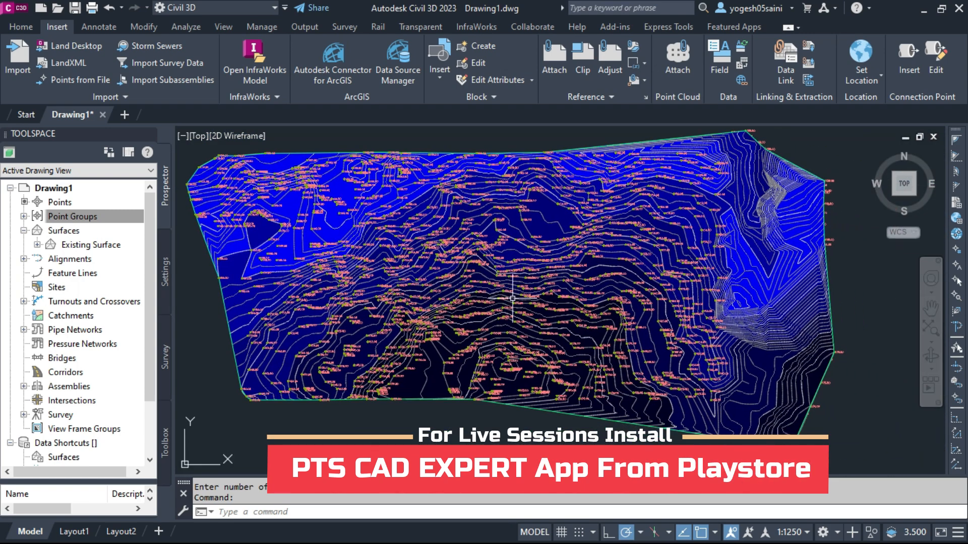
mouse_move(329, 310)
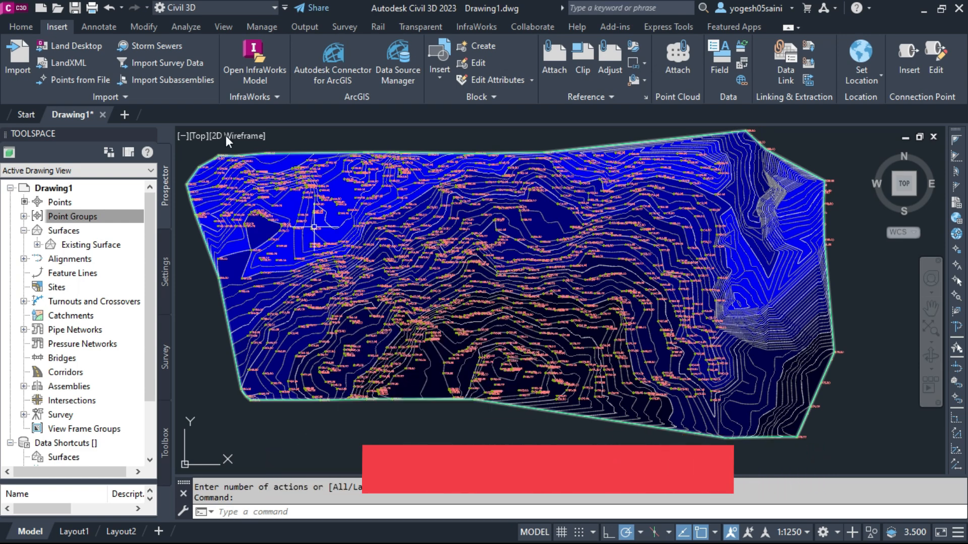
click(341, 153)
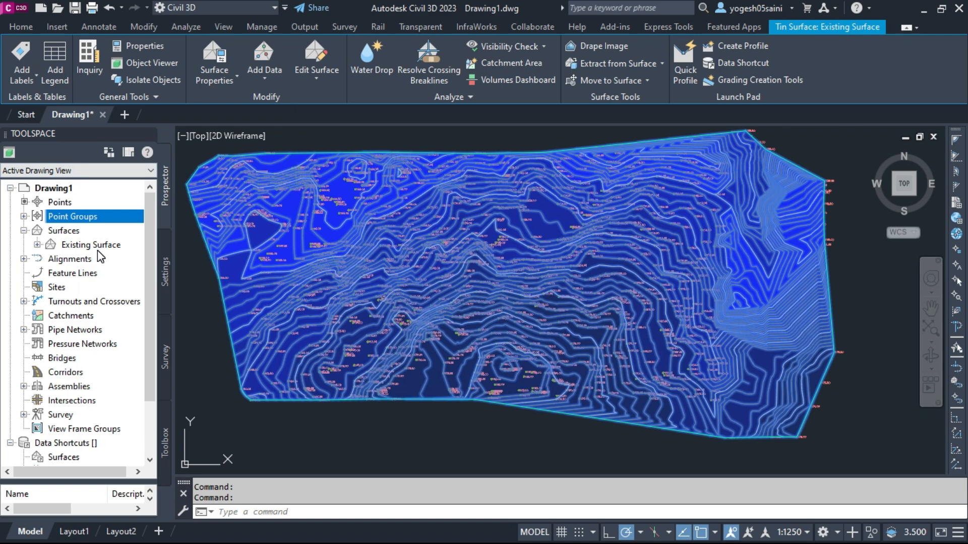
click(207, 76)
click(250, 114)
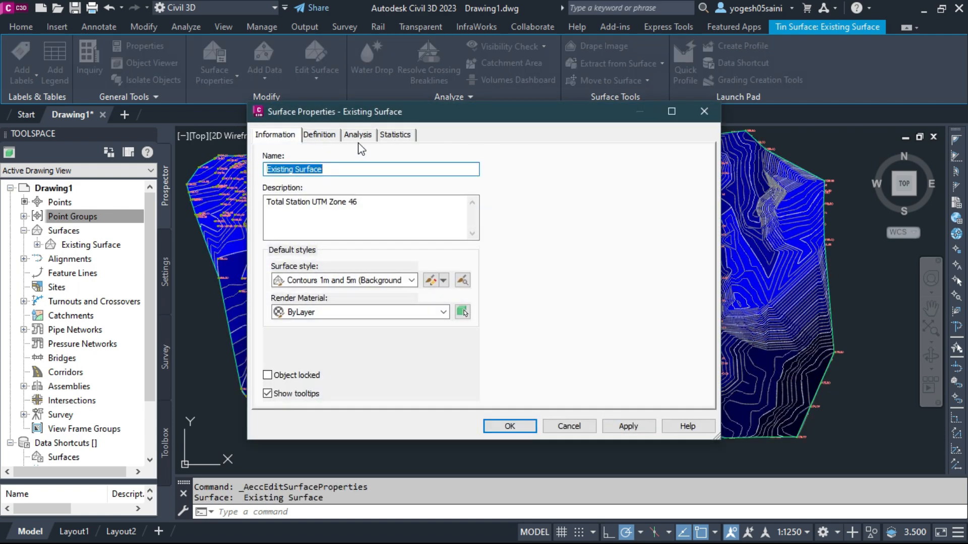
click(368, 136)
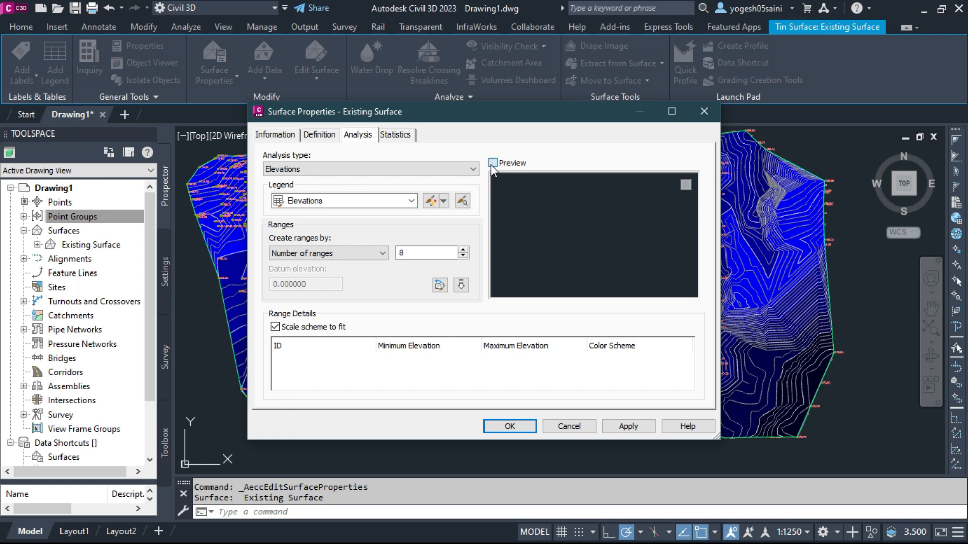
click(462, 256)
click(461, 286)
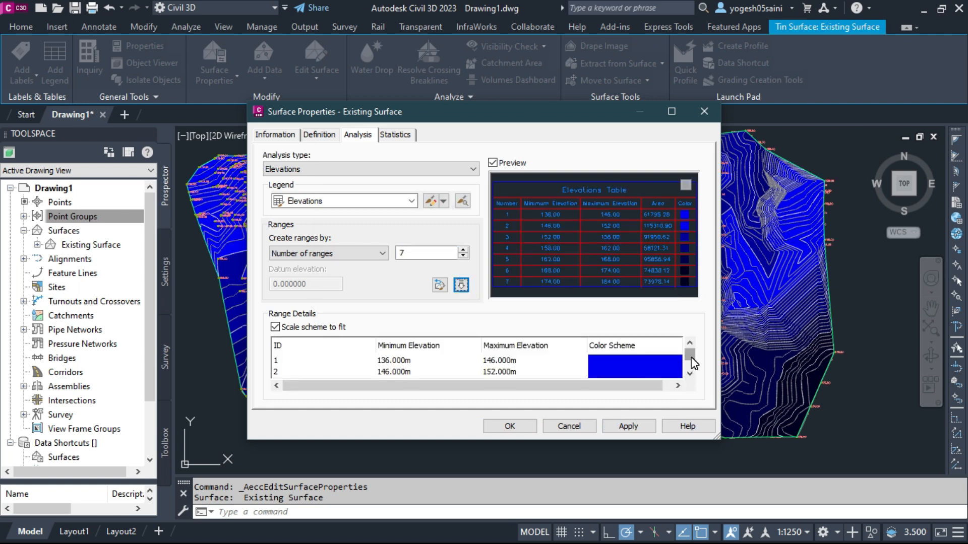
Review the range details through range 7, then apply the elevation analysis to the surface and close its properties.
click(690, 360)
drag(691, 361, 696, 379)
click(629, 426)
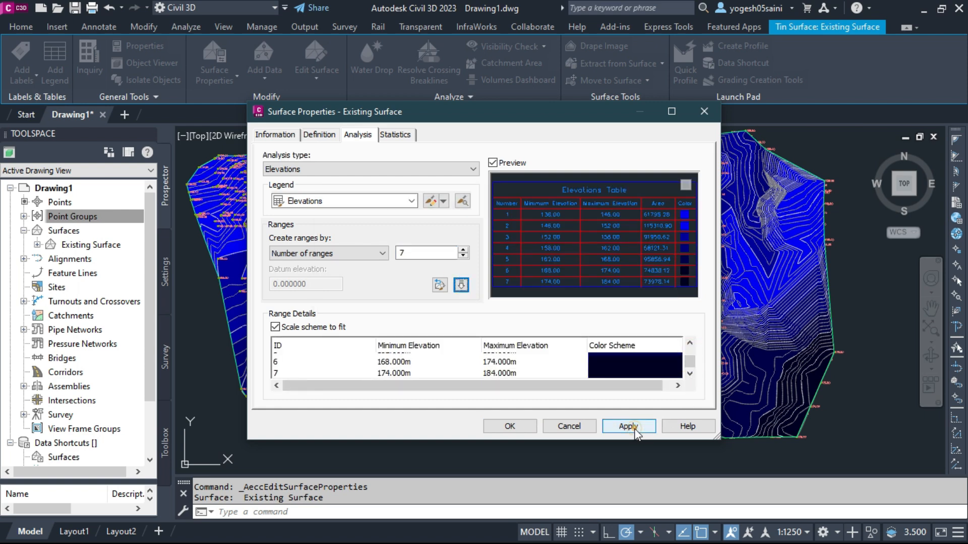
click(523, 426)
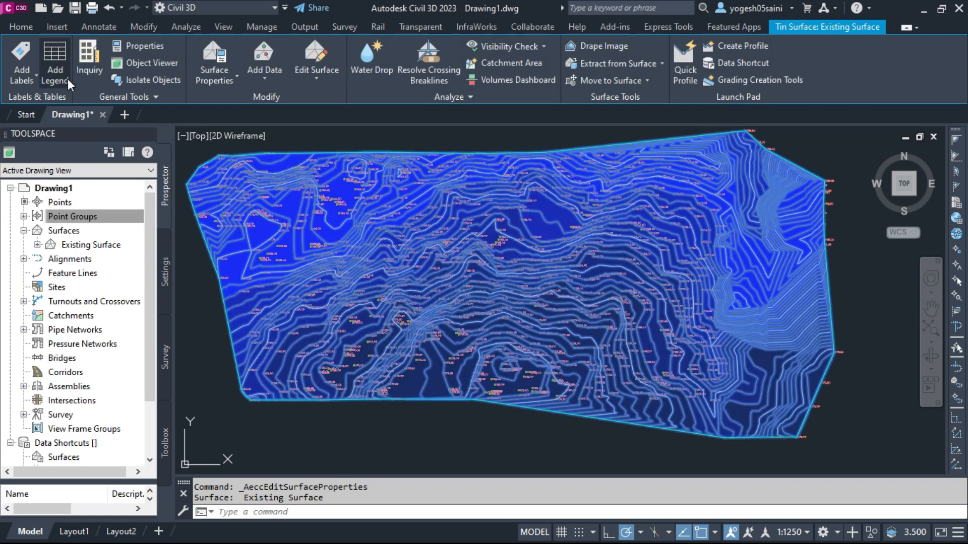
Add a dynamic Elevations legend table for the surface in the empty area beyond its northeast edge.
click(68, 78)
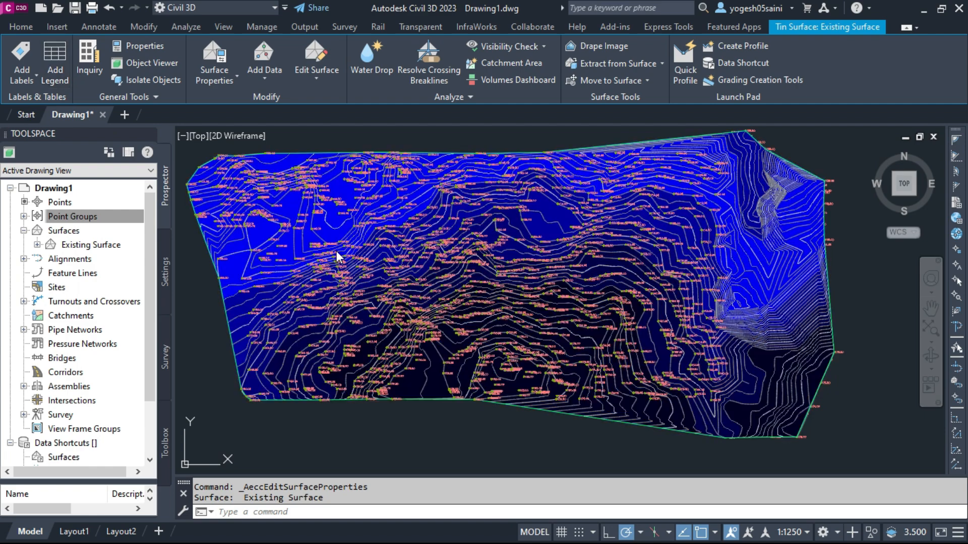
click(373, 301)
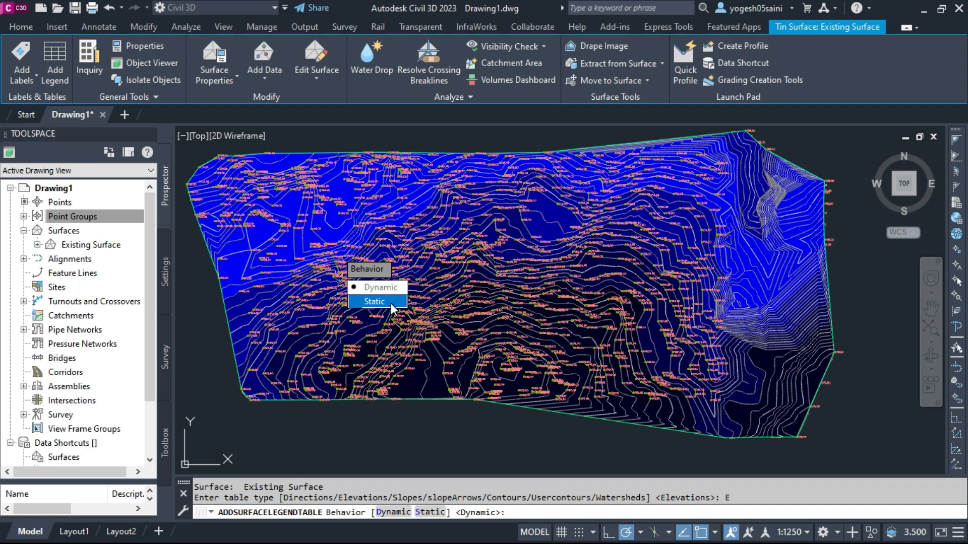
click(380, 287)
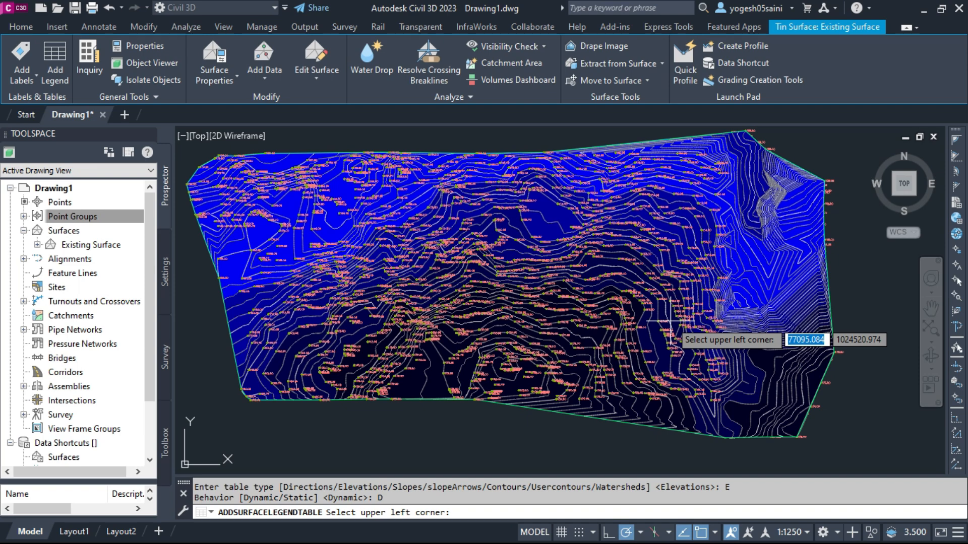
middle_drag(670, 322, 413, 299)
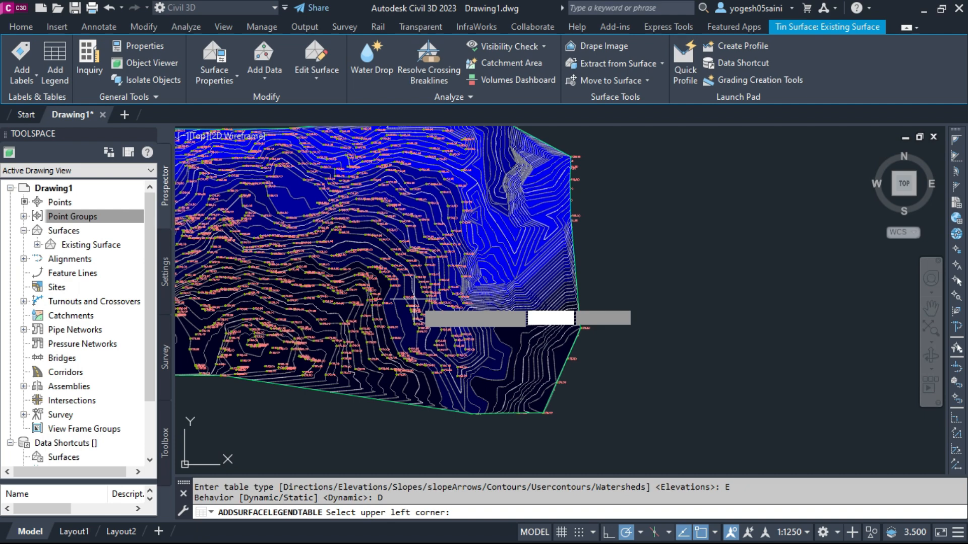
click(601, 177)
Examine the elevation ranges, areas and colours in the Elevations legend table up close.
scroll(639, 194, up, 2)
scroll(639, 194, up, 3)
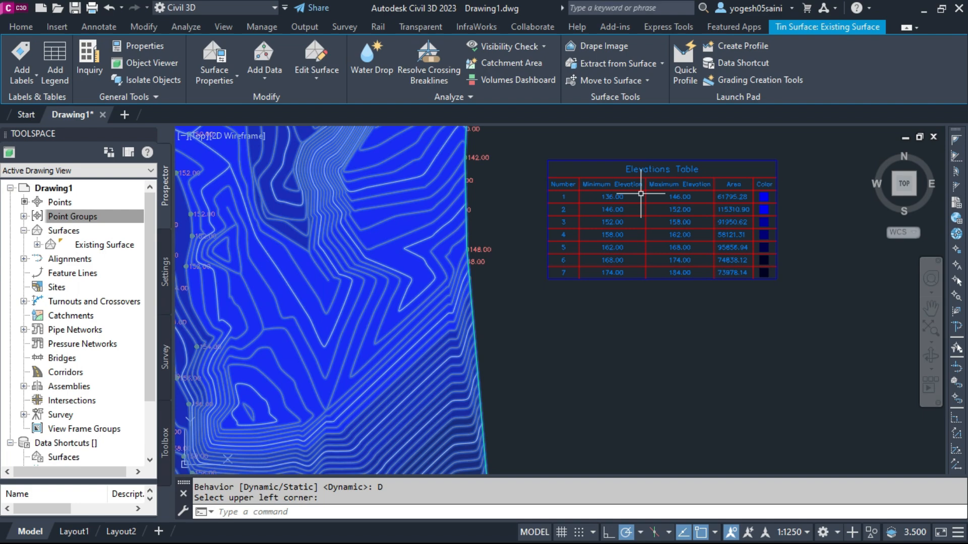
scroll(709, 197, up, 4)
middle_drag(708, 199, 668, 233)
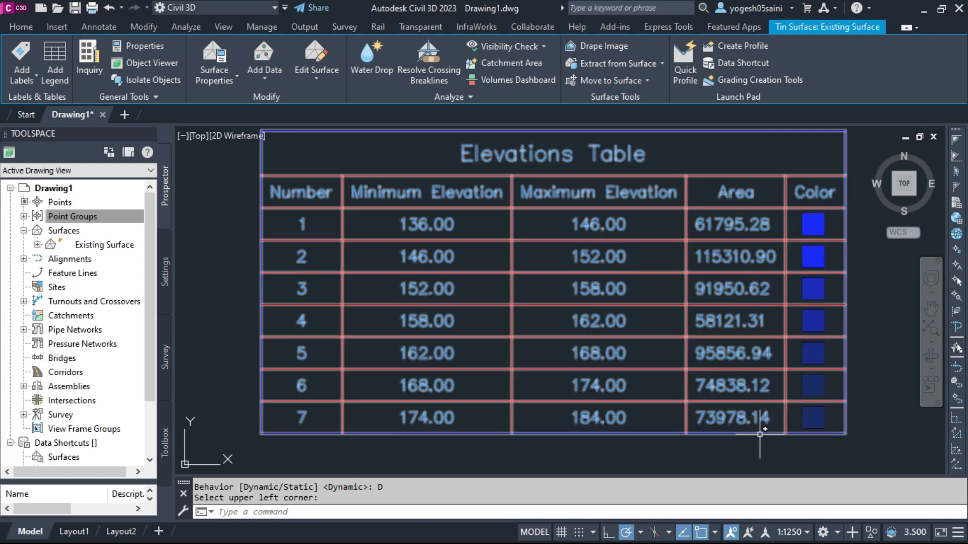
click(798, 463)
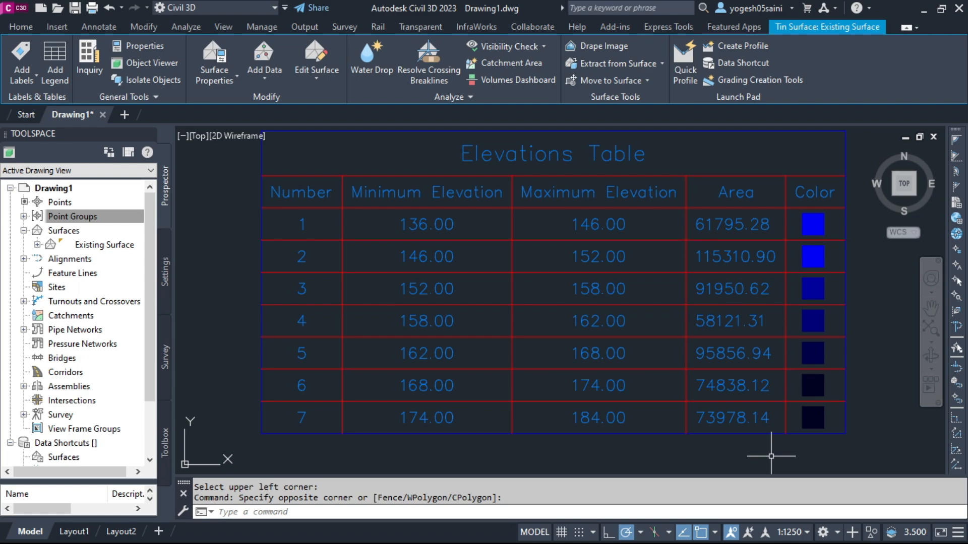
Examine the surface's contours and point elevations up close, reading the tooltips of the surface and a COGO point.
scroll(771, 456, down, 6)
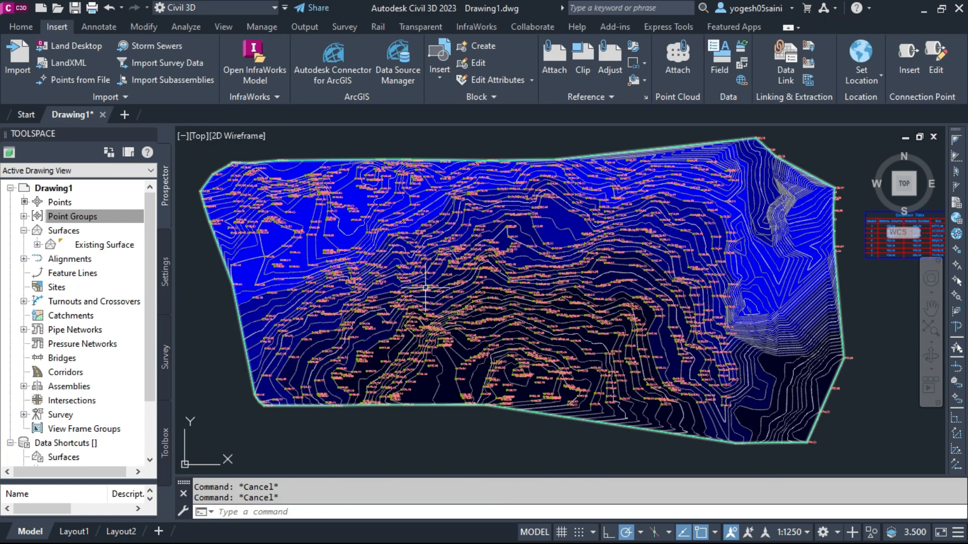
scroll(530, 276, up, 5)
middle_drag(534, 322, 640, 262)
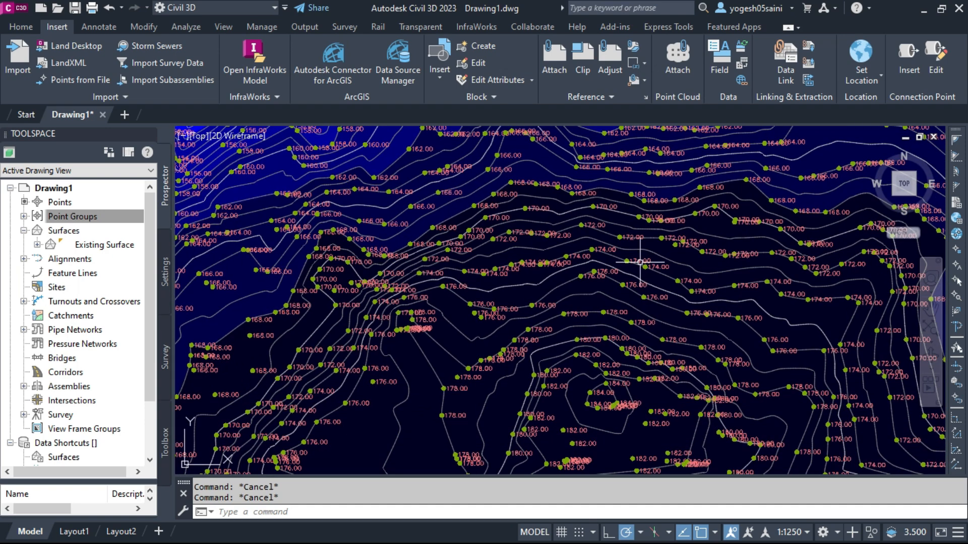
mouse_move(640, 261)
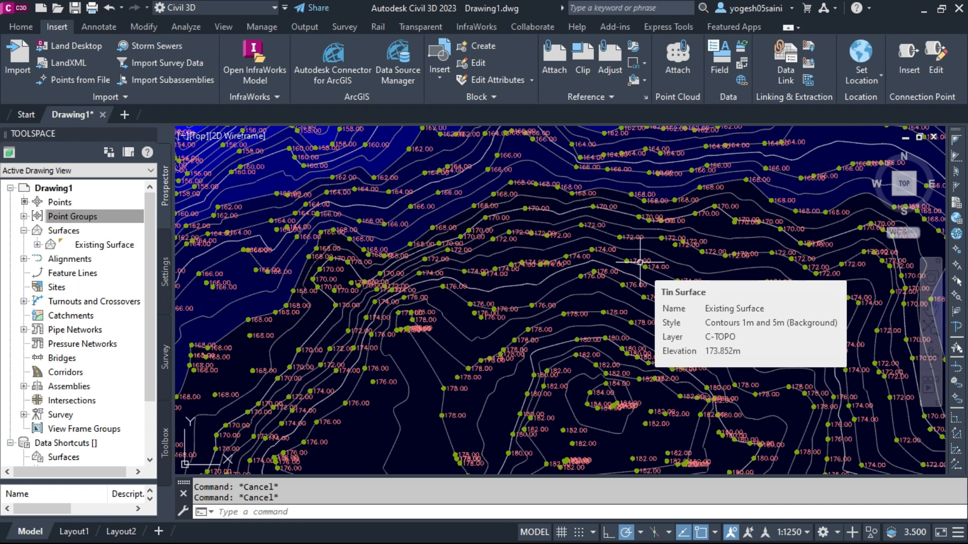
scroll(656, 260, up, 5)
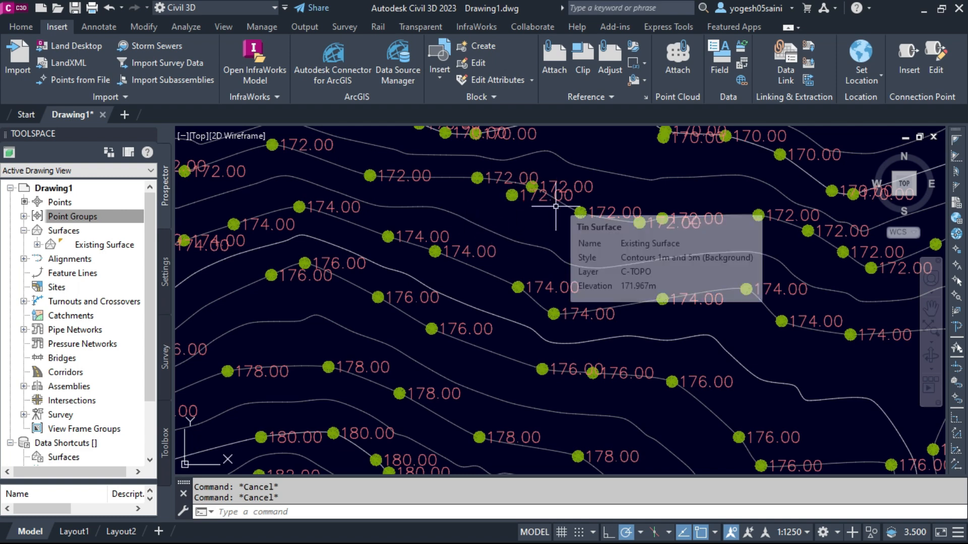
mouse_move(554, 211)
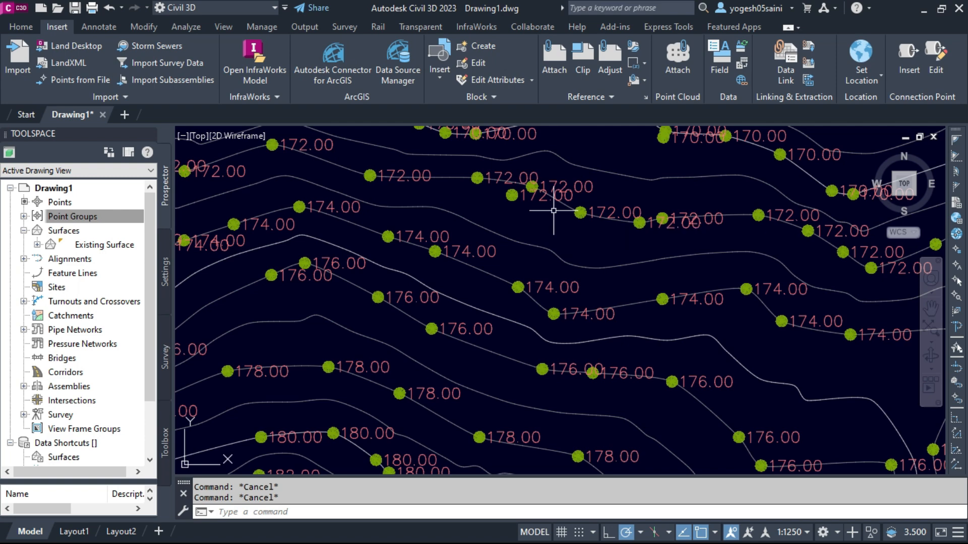
scroll(469, 329, down, 2)
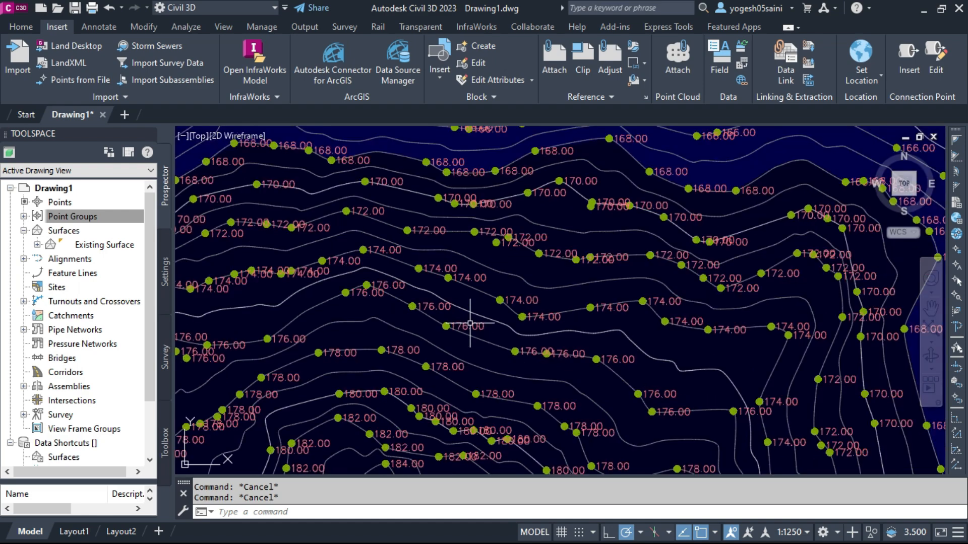
middle_drag(471, 326, 507, 283)
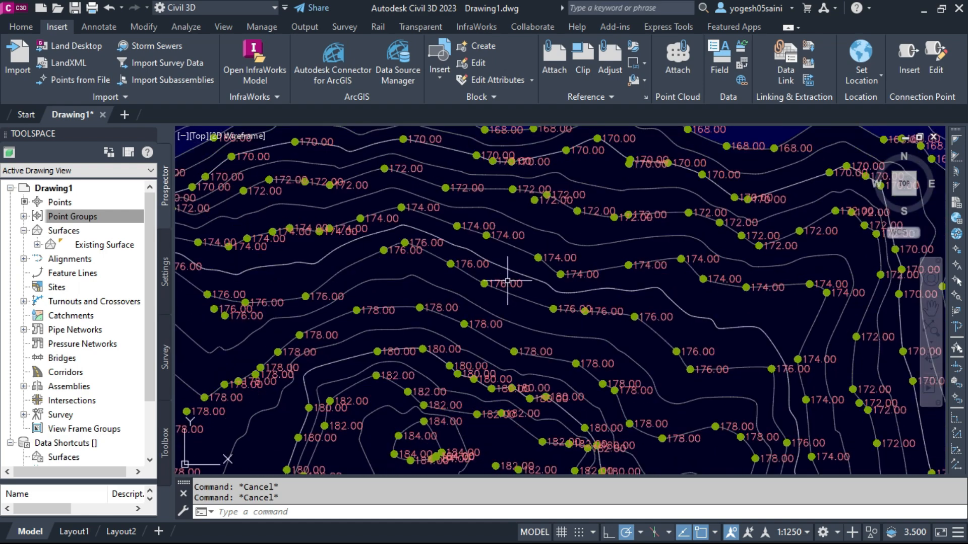
mouse_move(508, 281)
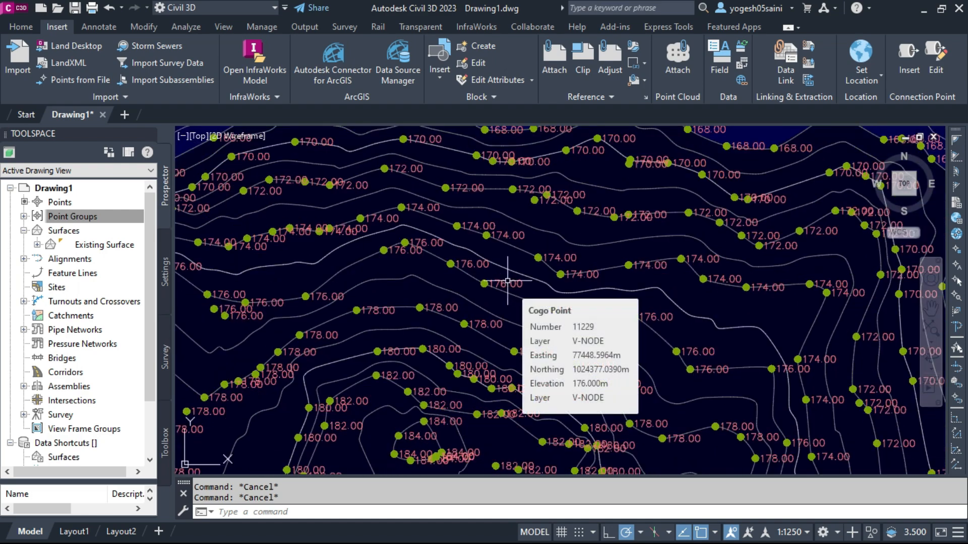